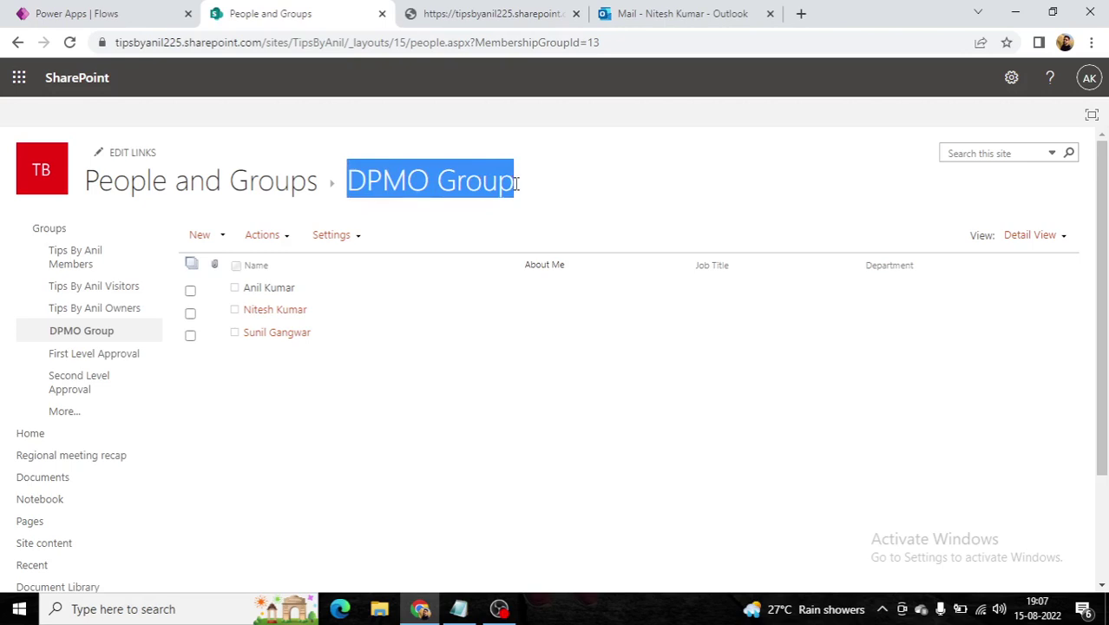
drag(261, 374, 272, 287)
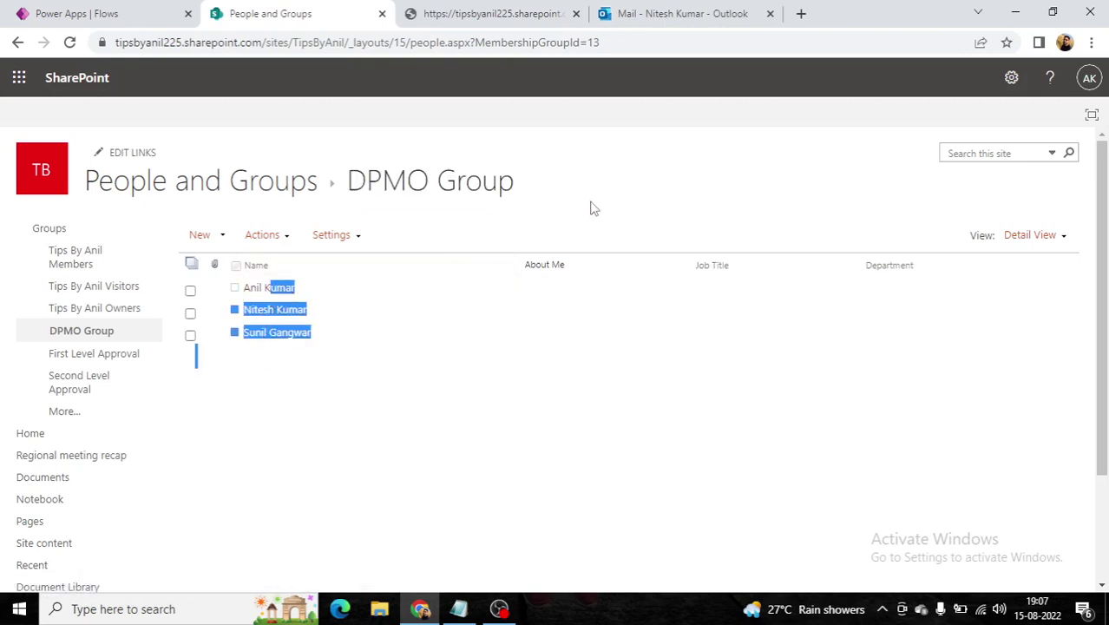
- In Power Apps, create an instant cloud flow named SharePointGroupMembersEmail that uses the "Manually trigger a flow" trigger
click(164, 13)
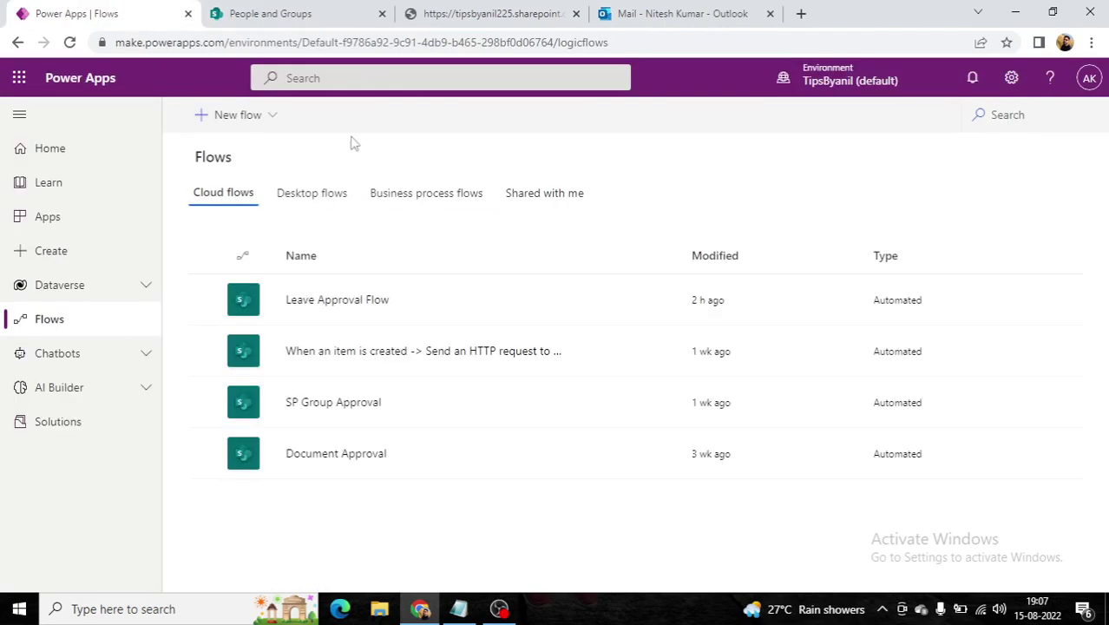
click(258, 129)
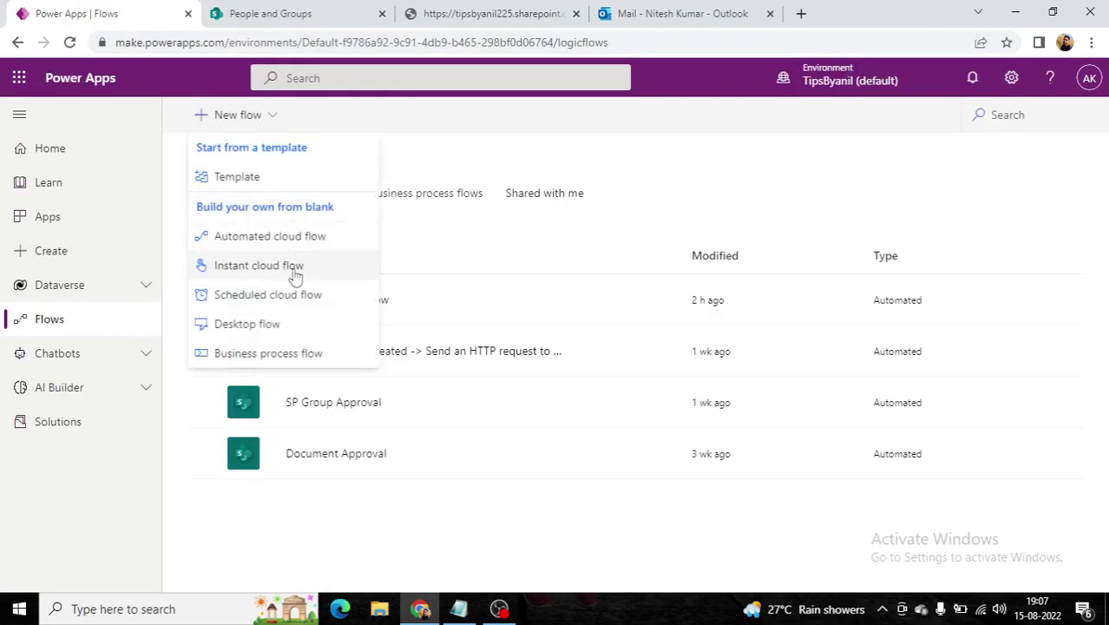
click(259, 266)
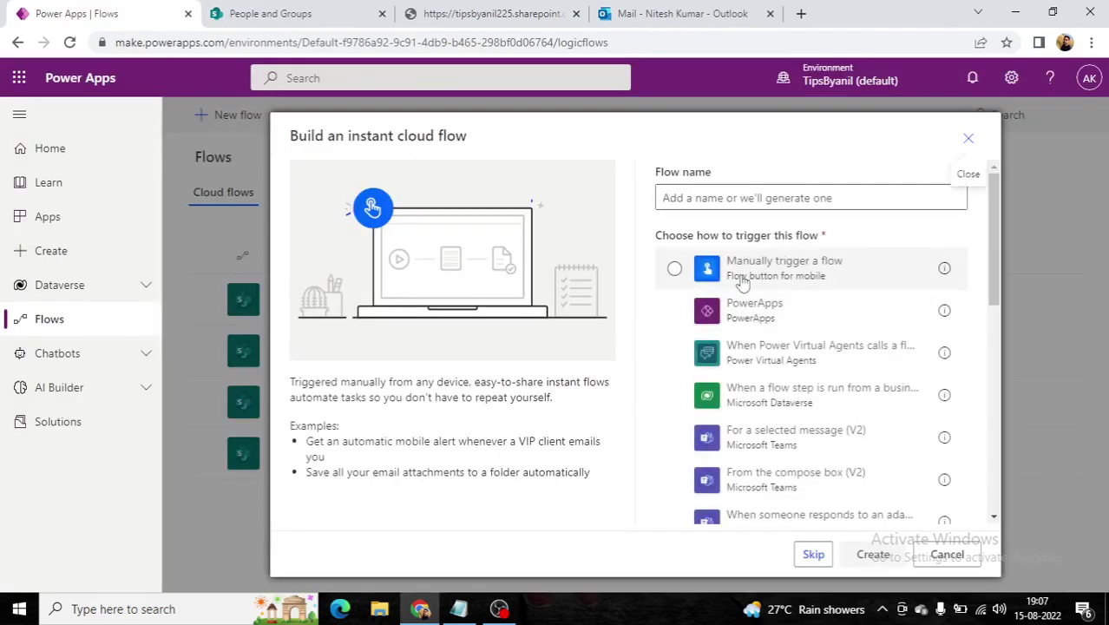
click(742, 283)
click(729, 200)
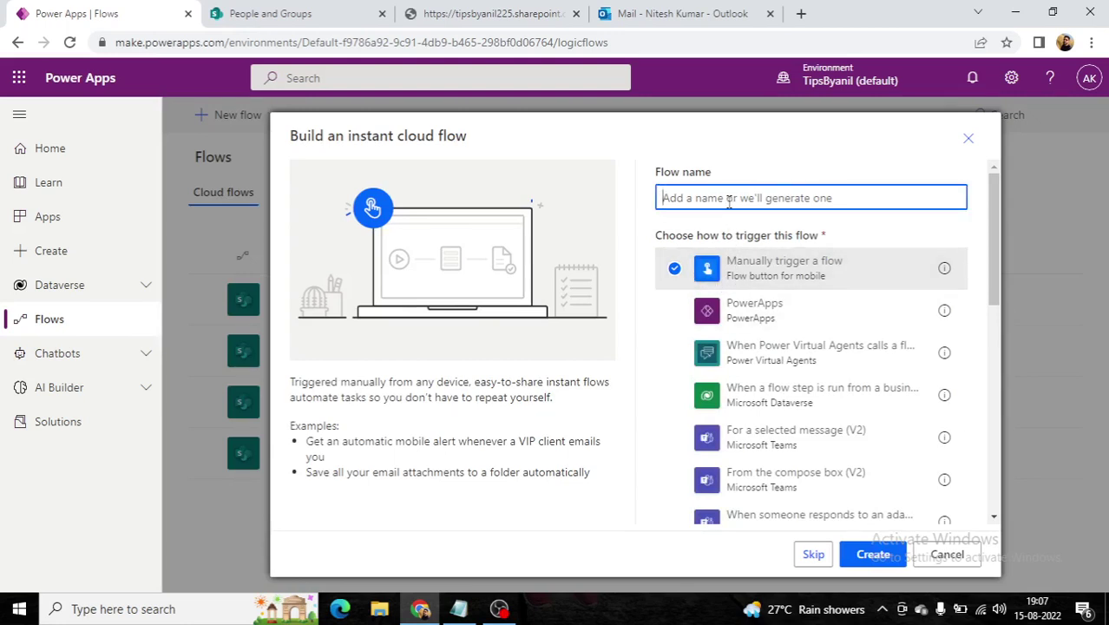
text(SharePo)
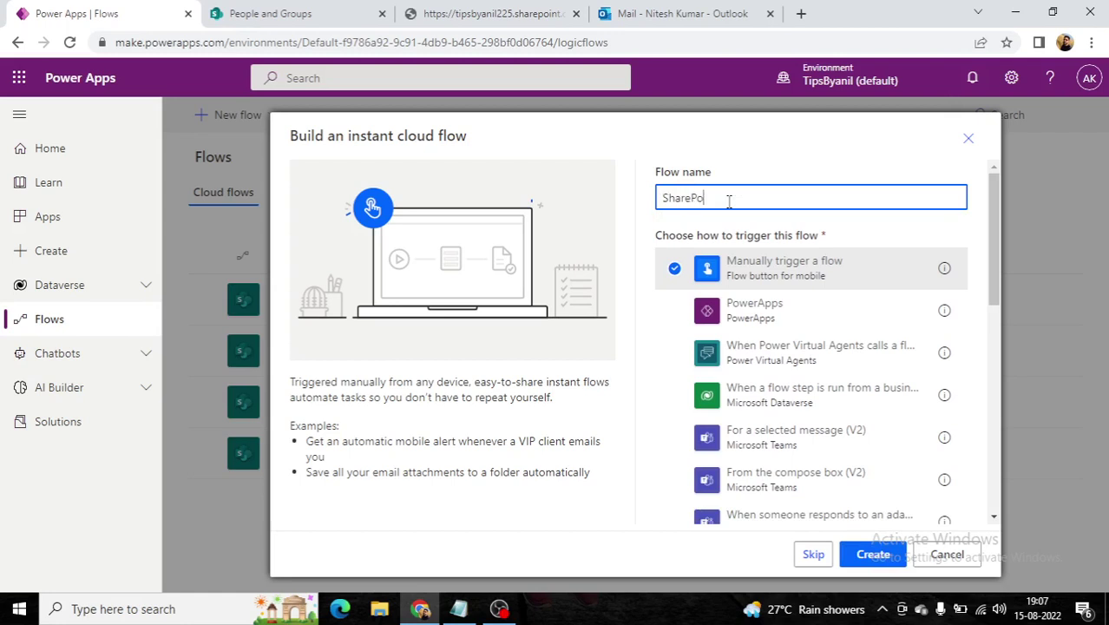
text(intGroupMembers)
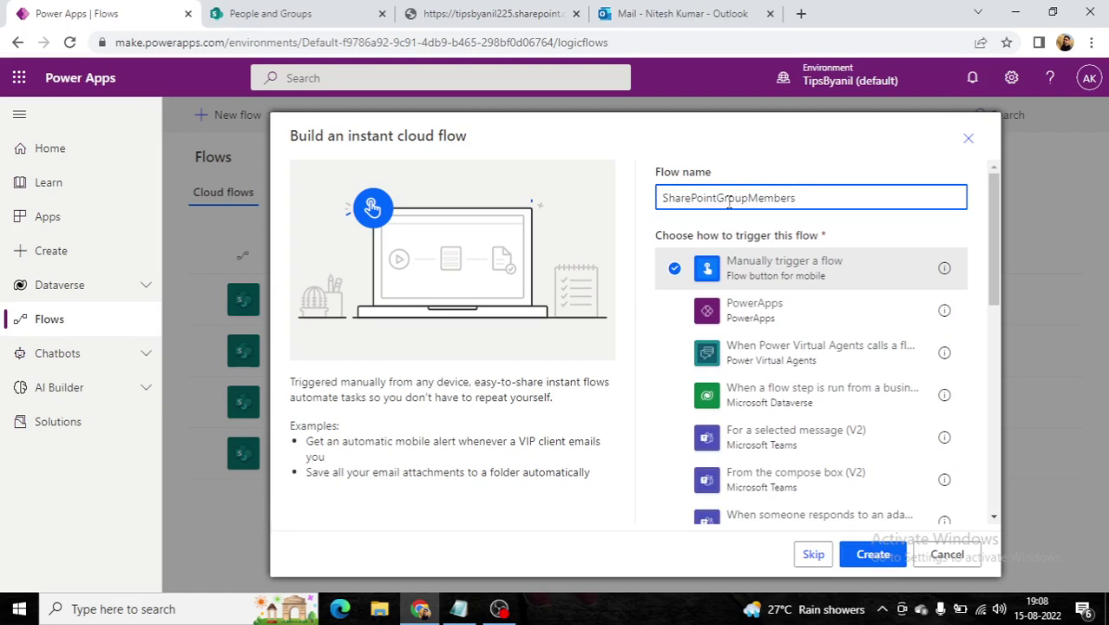
text(Email)
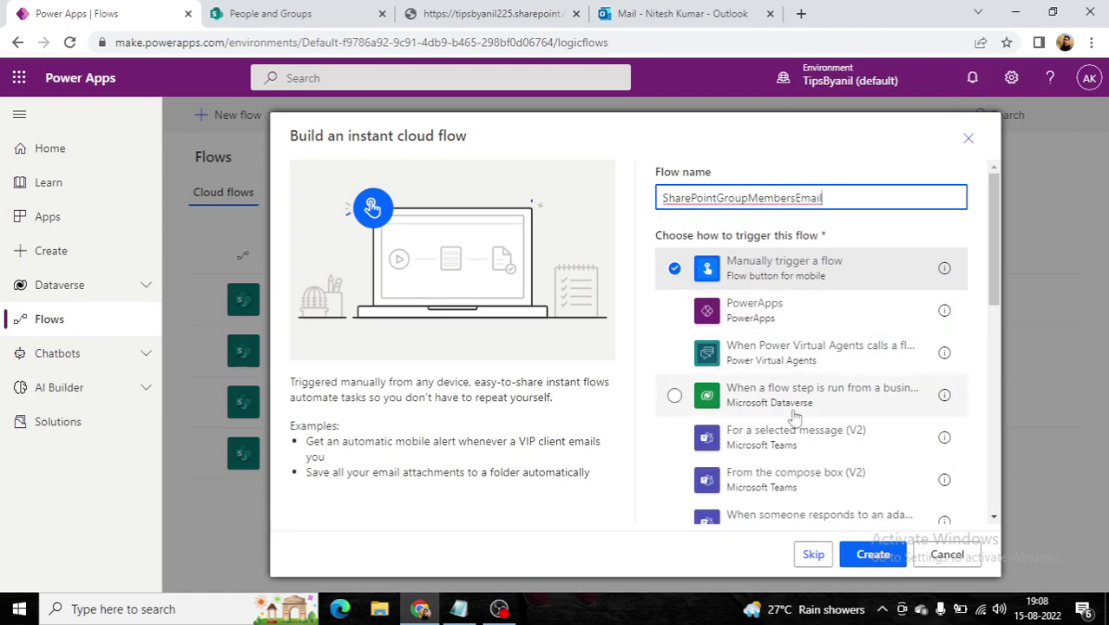
click(880, 562)
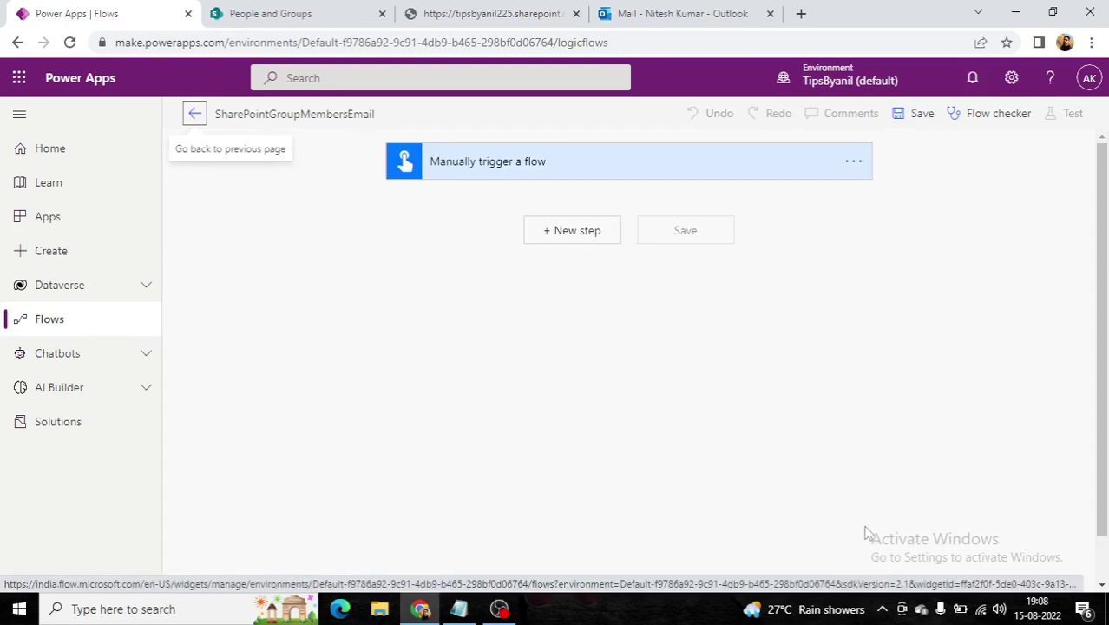
- Search the operations for "send http" and add the "Send an HTTP request to SharePoint" action after the trigger
click(581, 236)
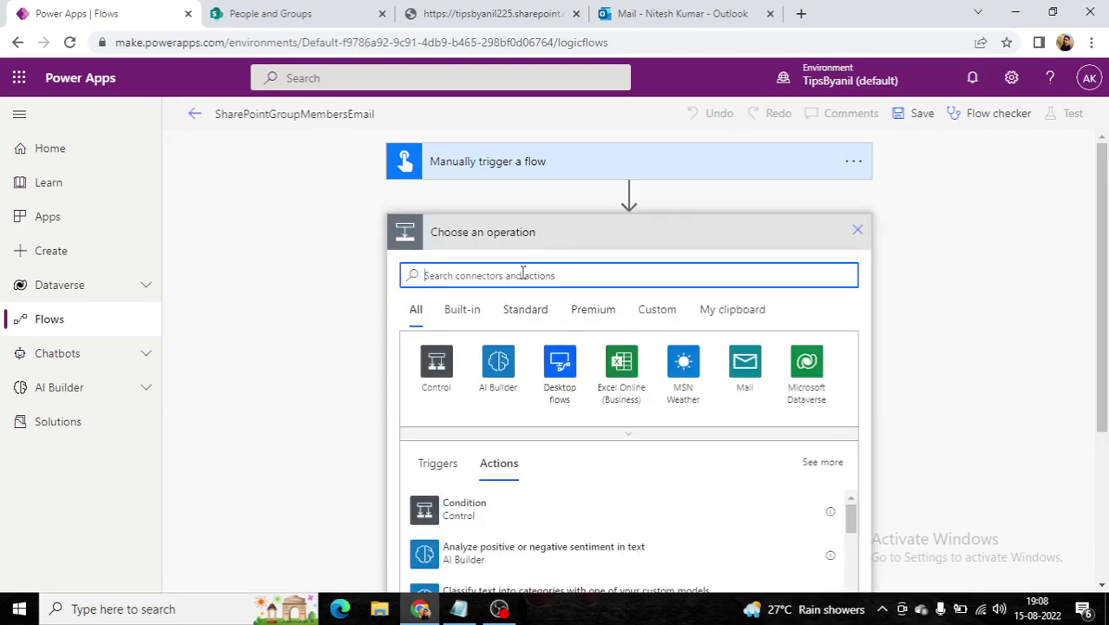
text(se)
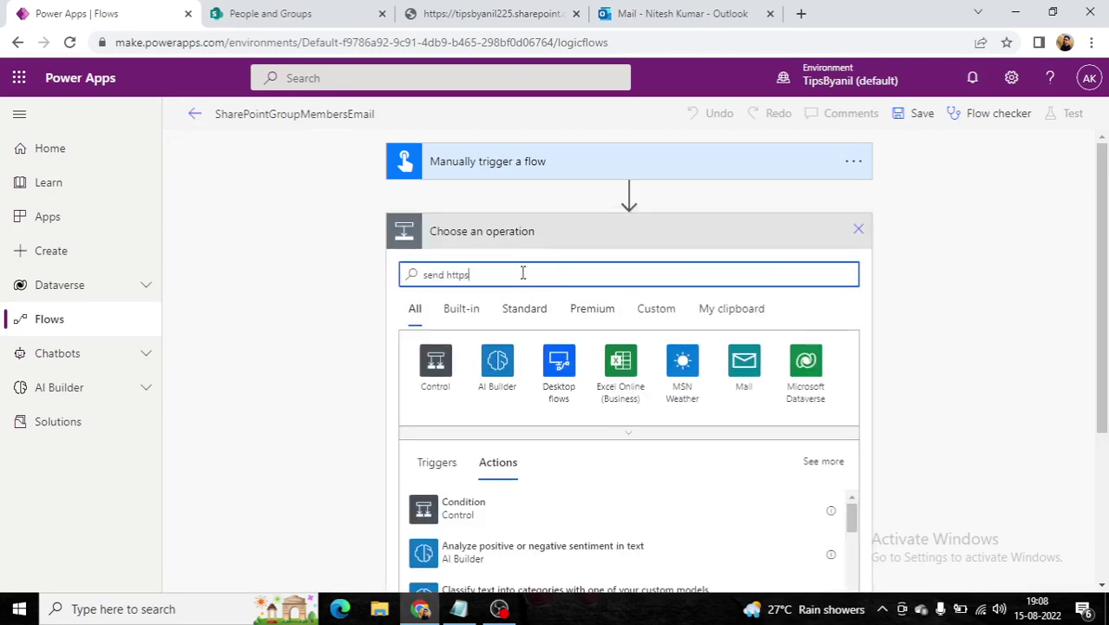
text(nd https)
key(BackSpace)
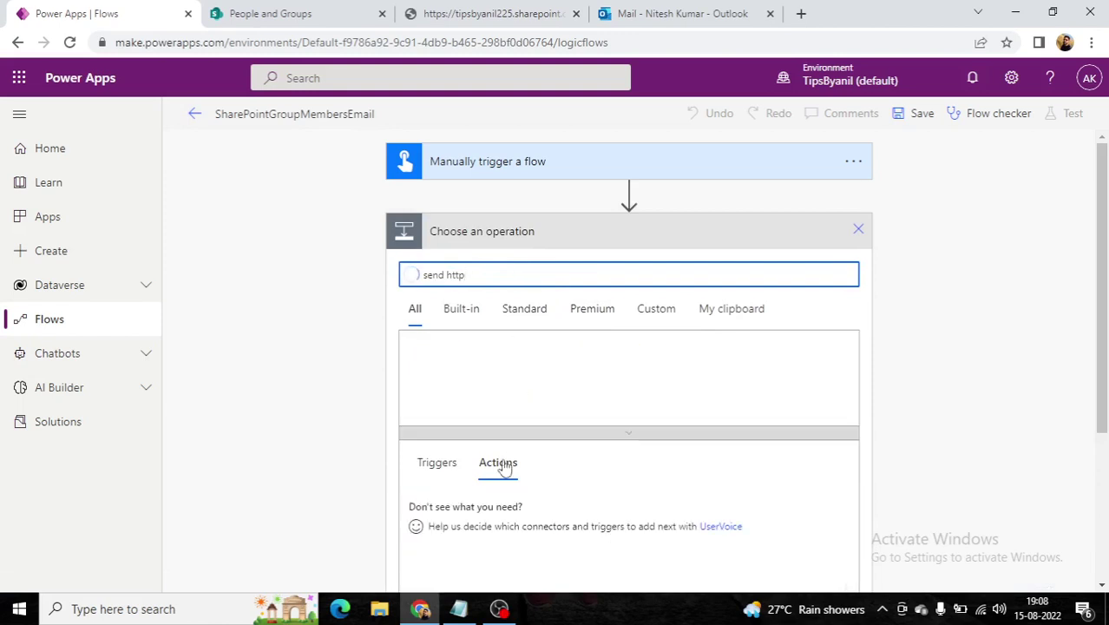
click(501, 558)
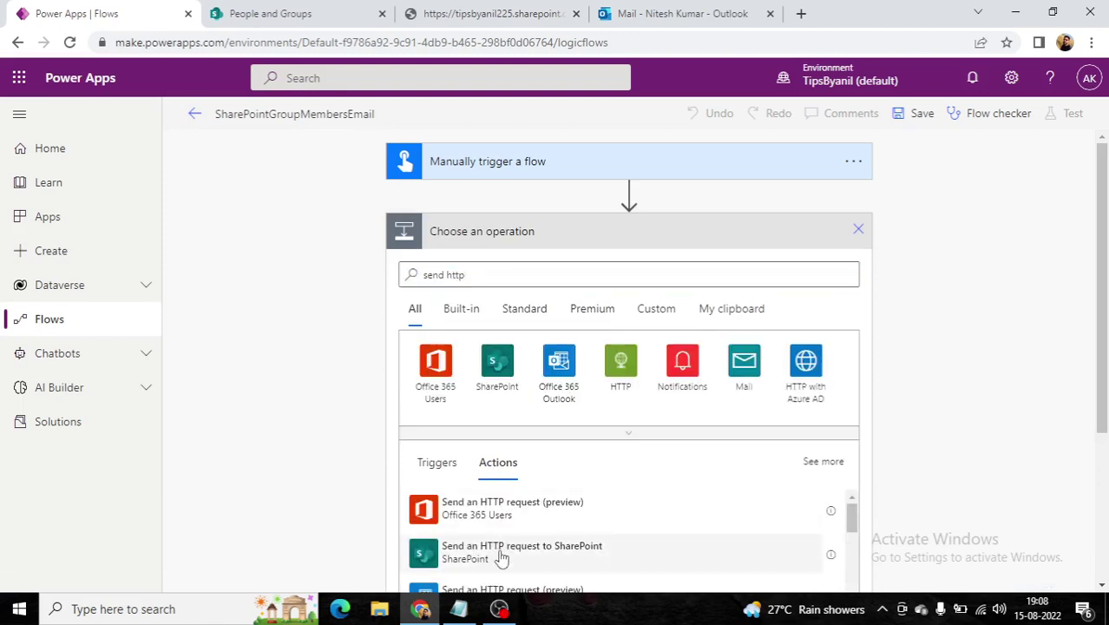
click(502, 556)
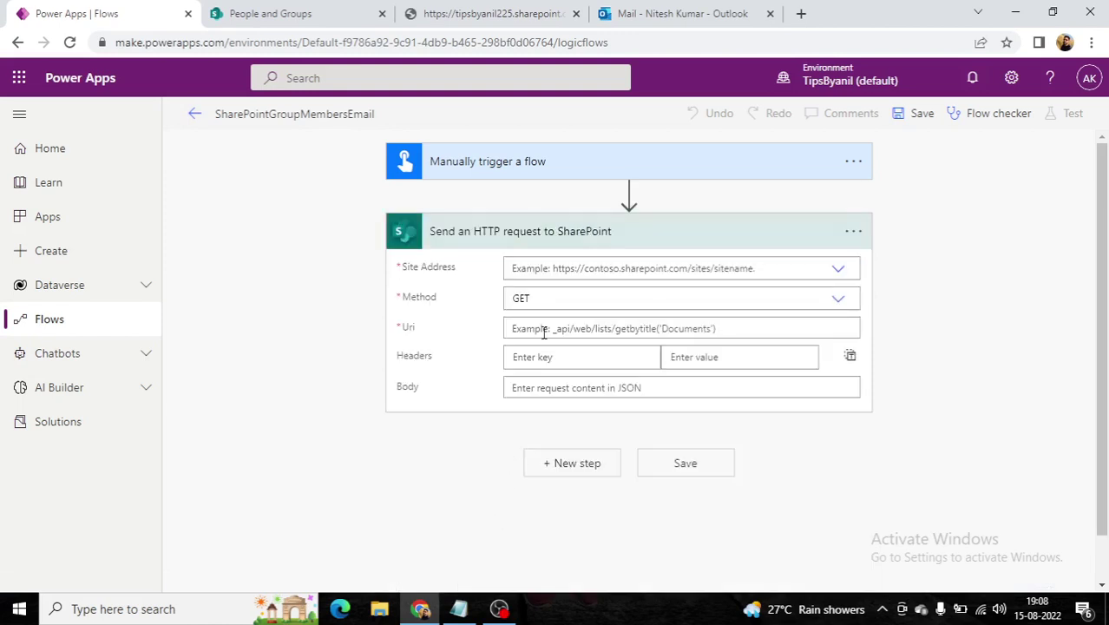
- Copy _api/web/sitegroups(13)/users from the REST results page's address and check the group ID in the DPMO Group page's address
click(468, 10)
click(568, 42)
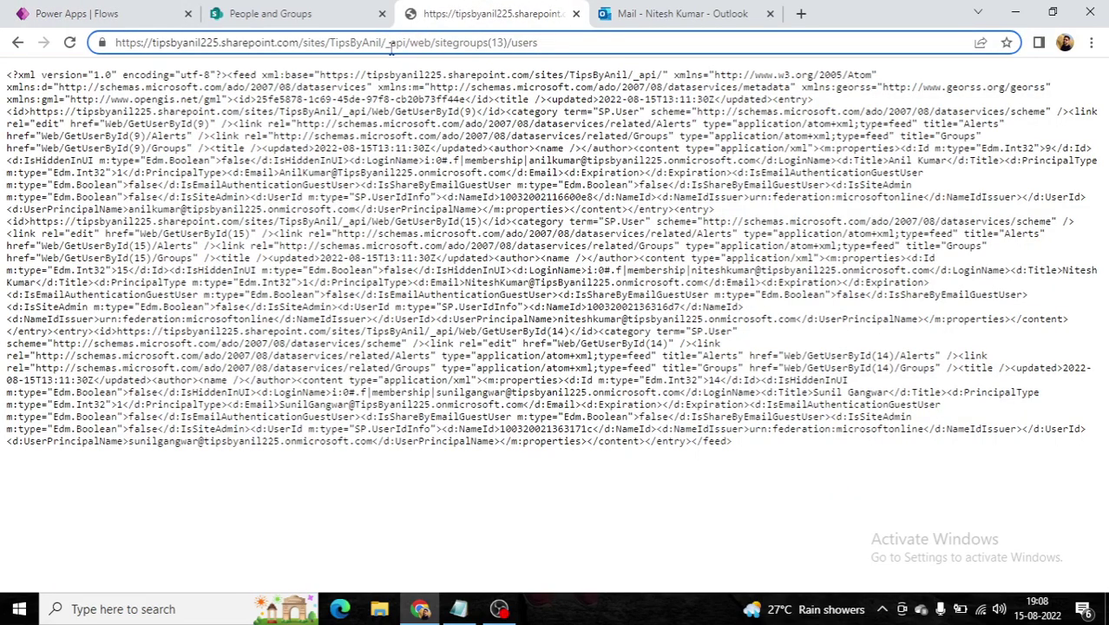
drag(387, 42, 542, 35)
key(ctrl+c)
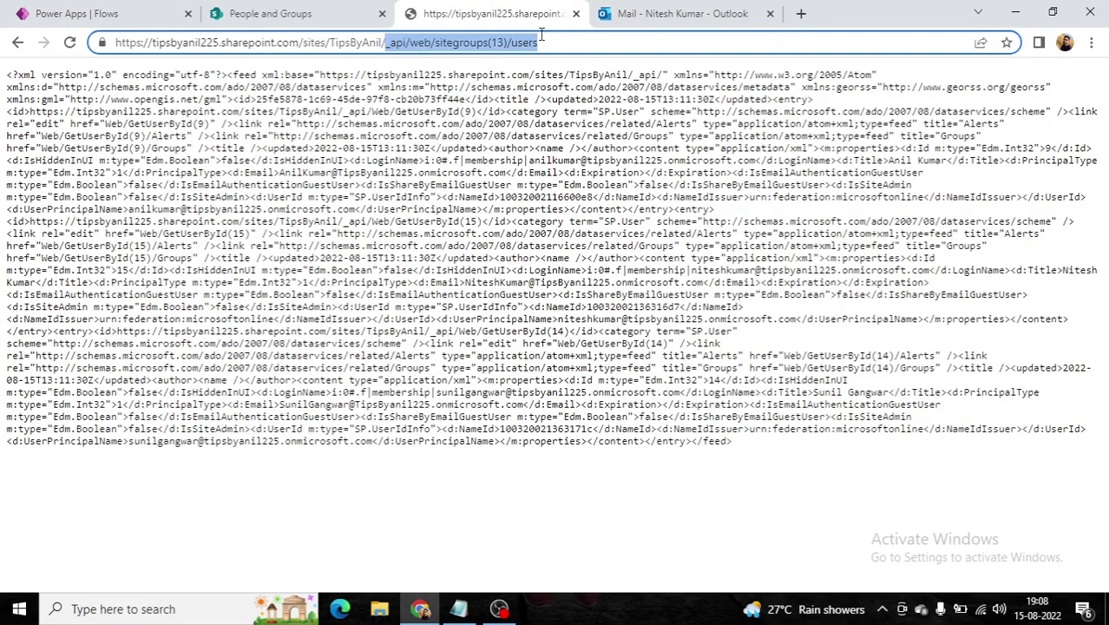
click(270, 13)
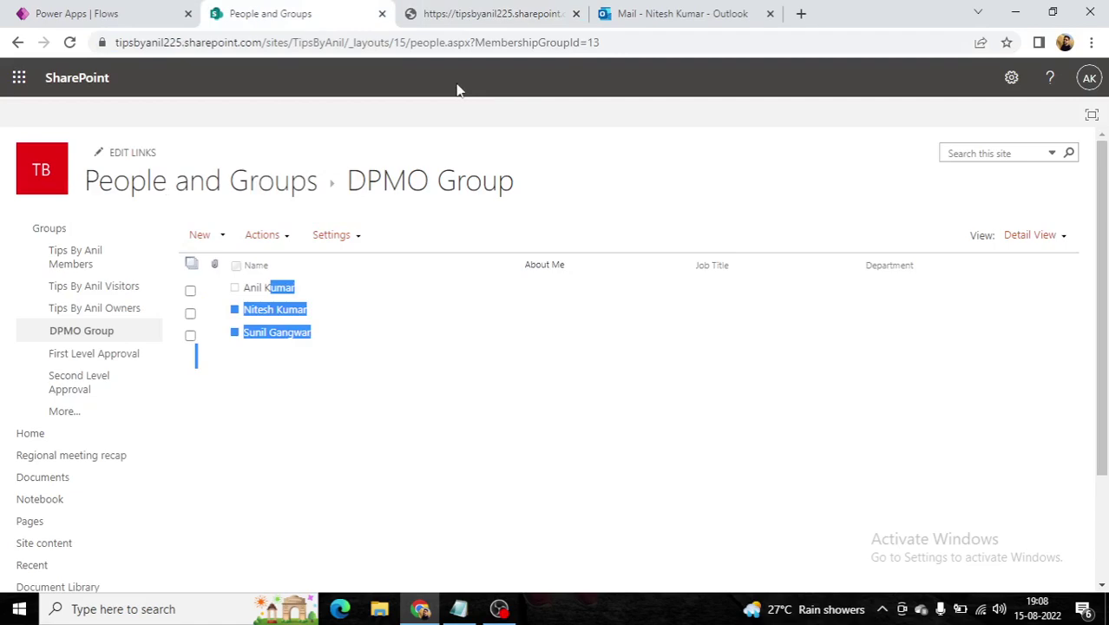
double_click(589, 41)
click(486, 13)
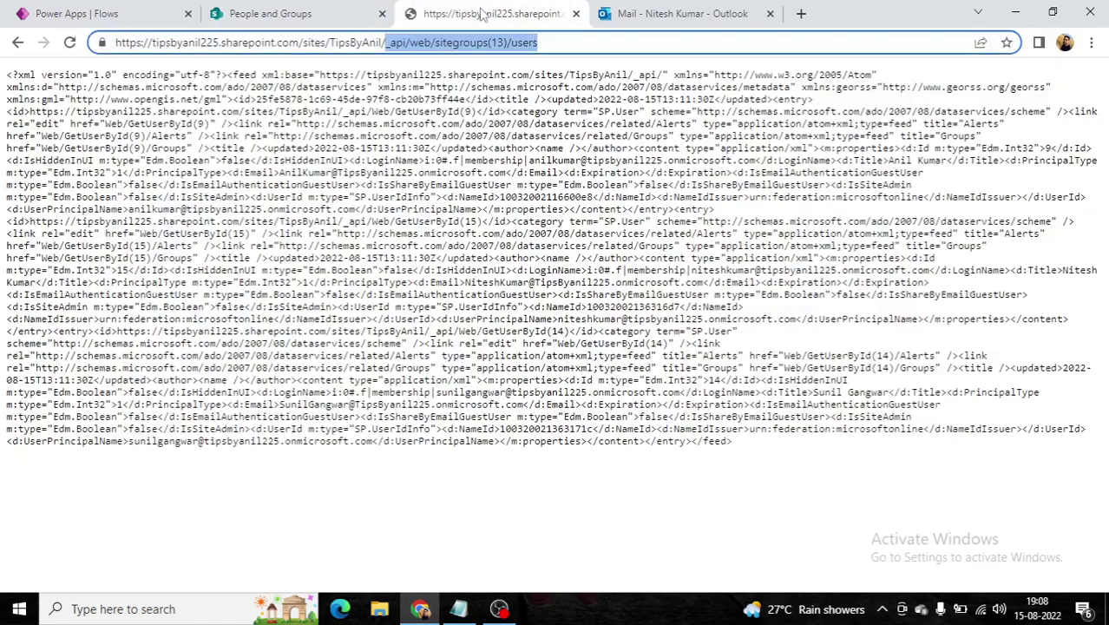
click(552, 42)
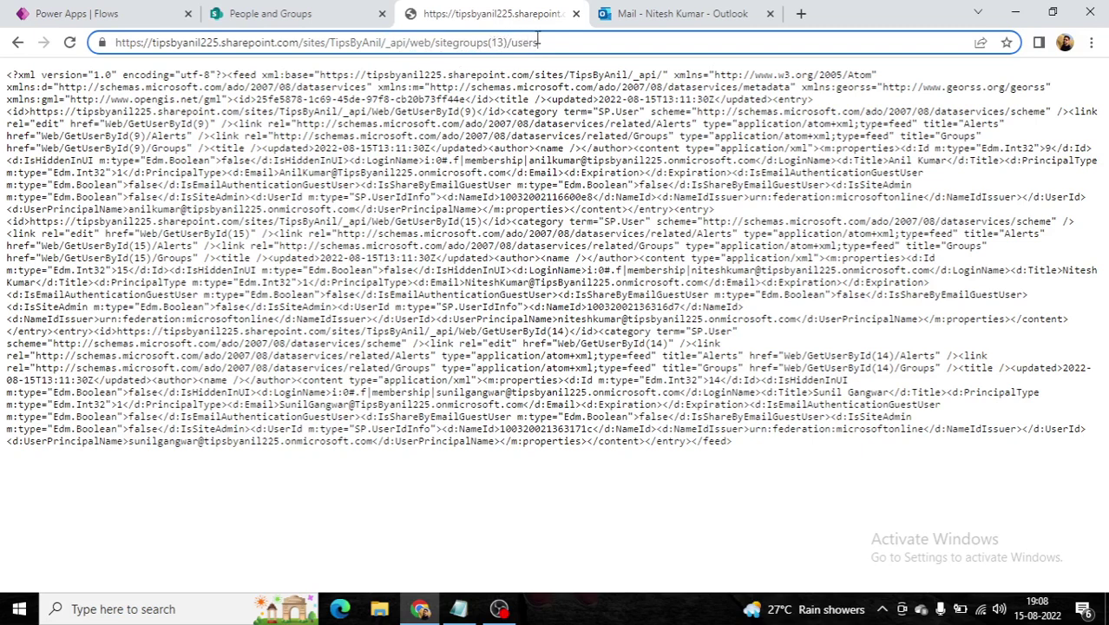
- Back in the flow, set the HTTP request's site address to Tips By Anil and its Uri to _api/web/sitegroups(13)/users
click(139, 13)
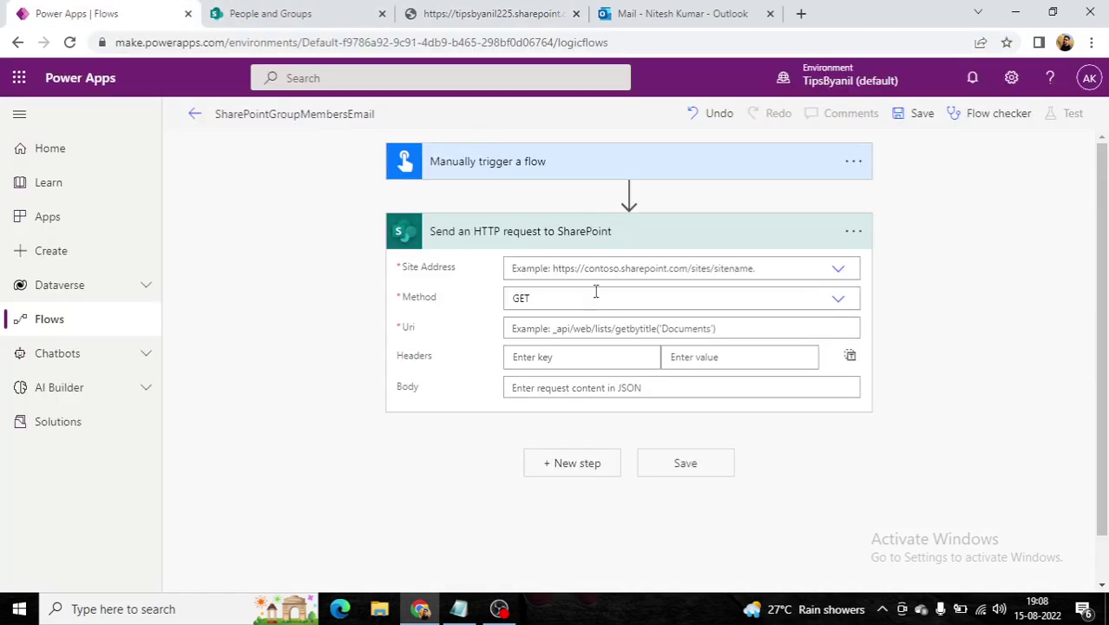
click(835, 269)
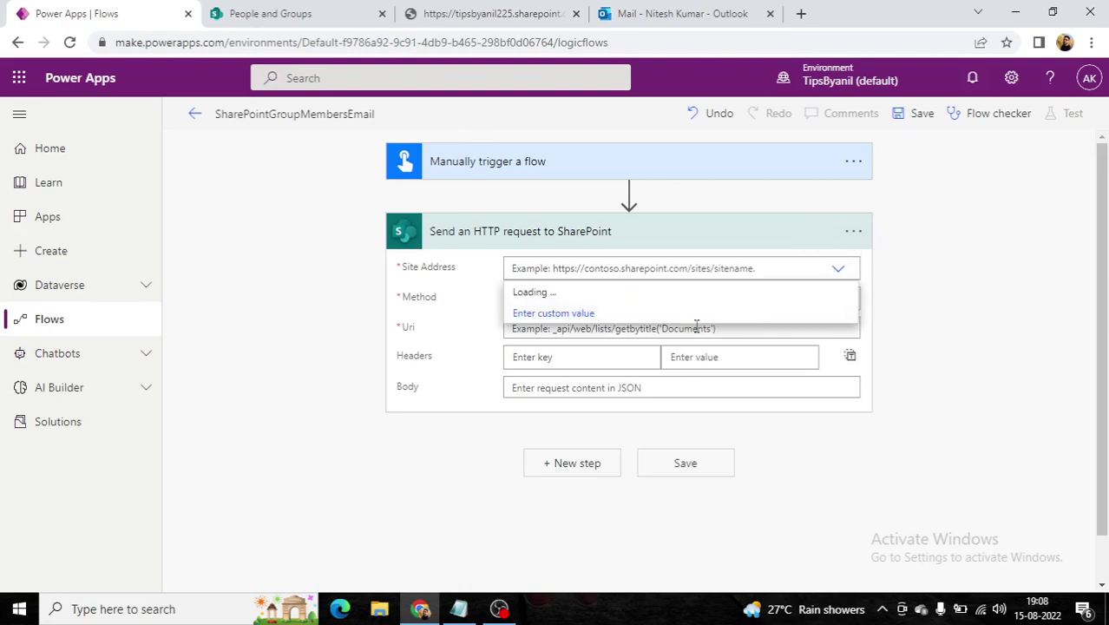
click(605, 317)
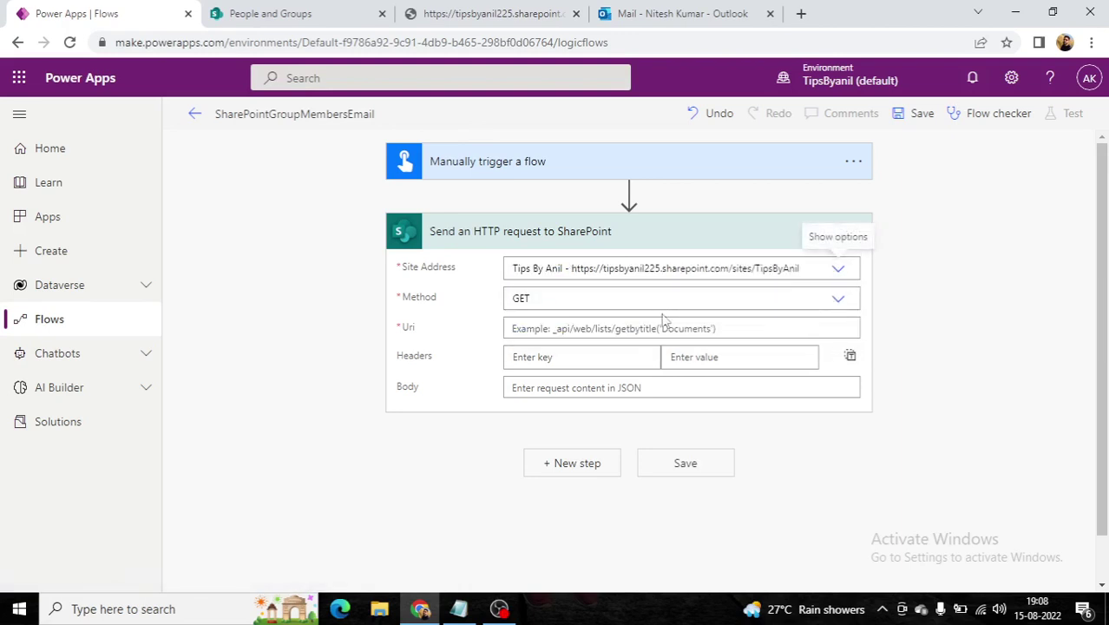
click(626, 328)
key(ctrl+v)
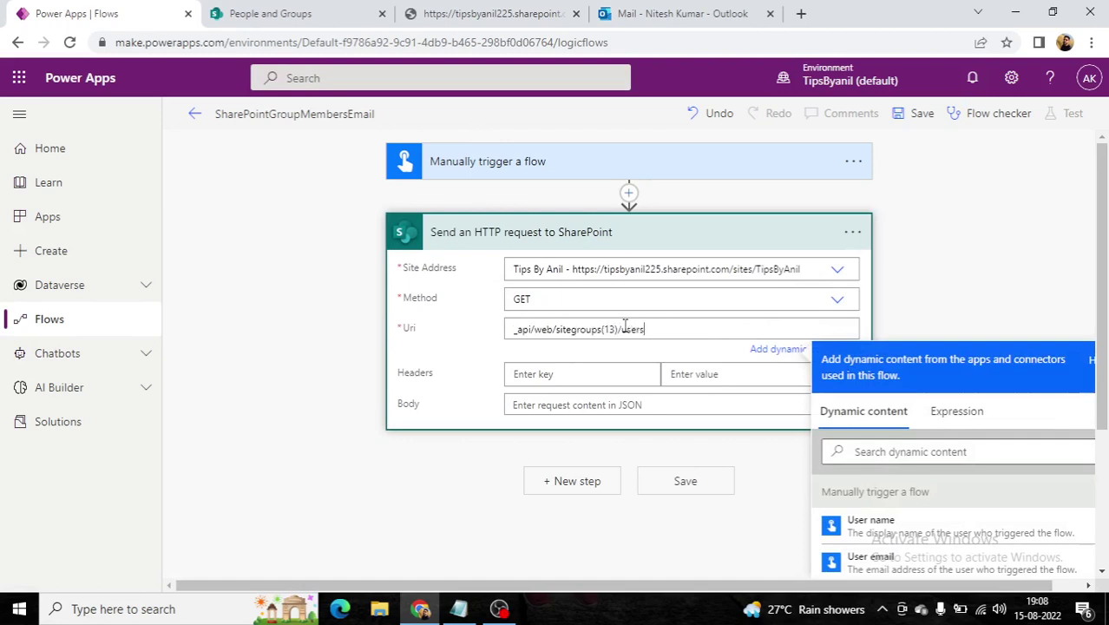
click(480, 399)
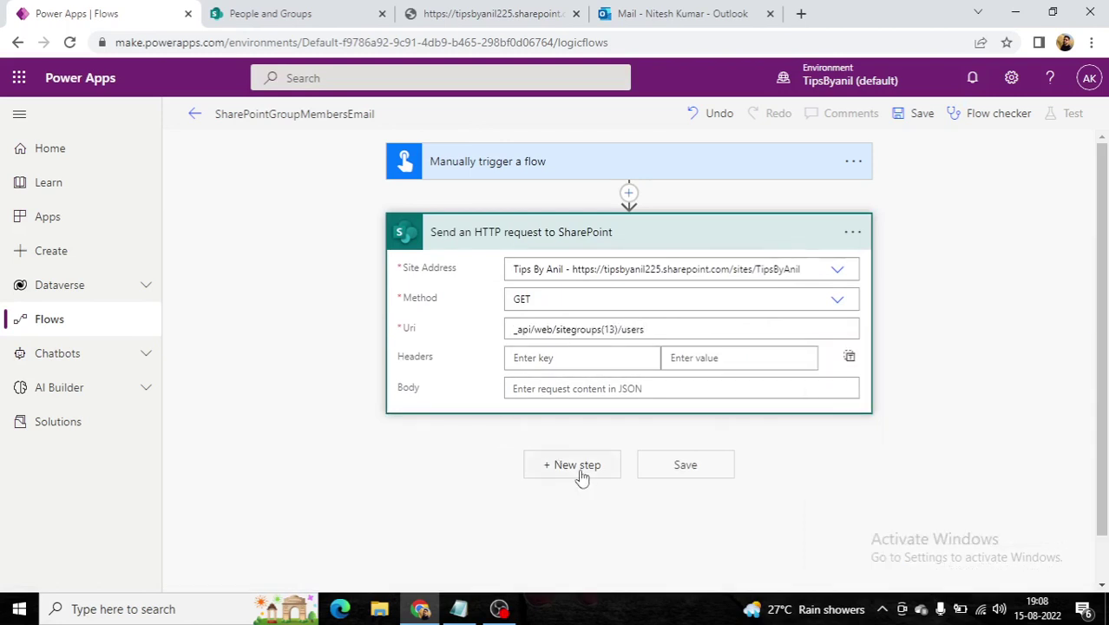
- Save the flow without adding another action and run it as a manual test
click(573, 468)
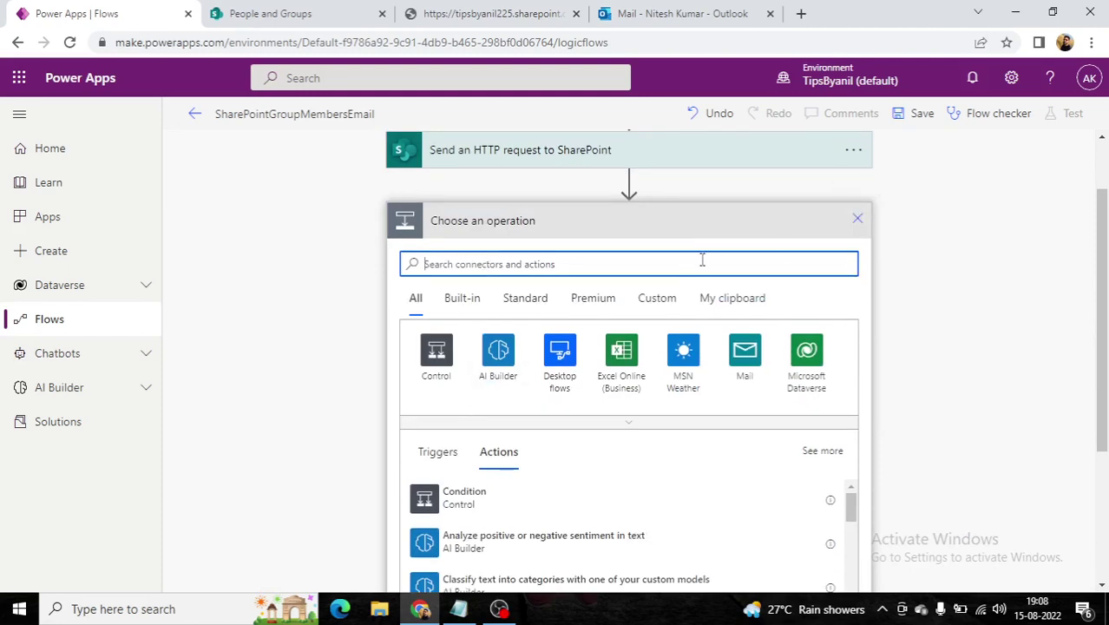
click(857, 219)
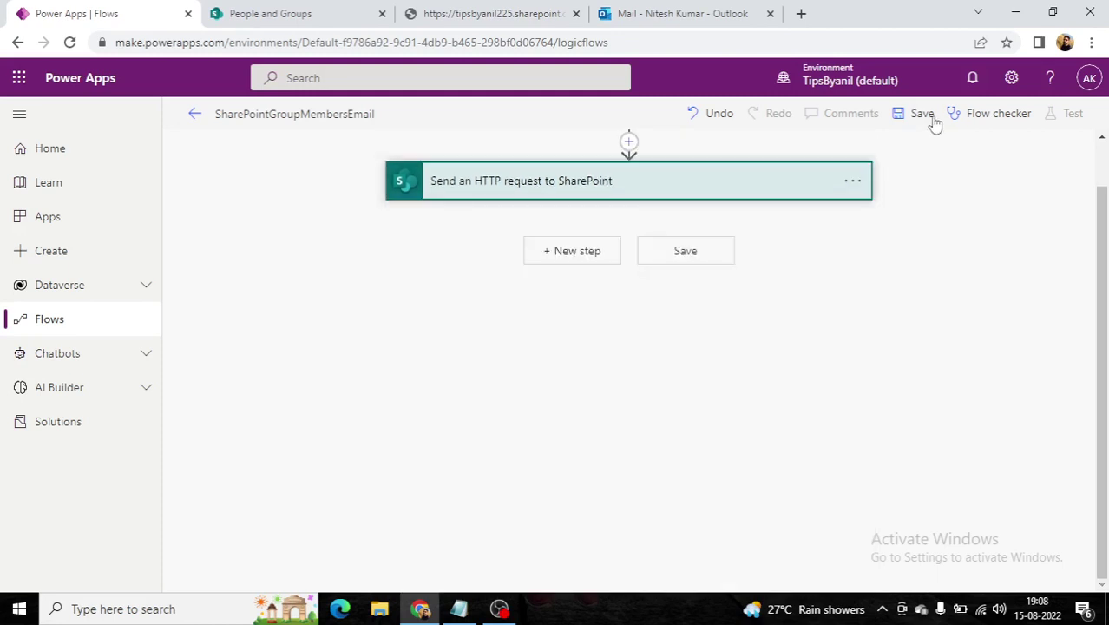
click(929, 118)
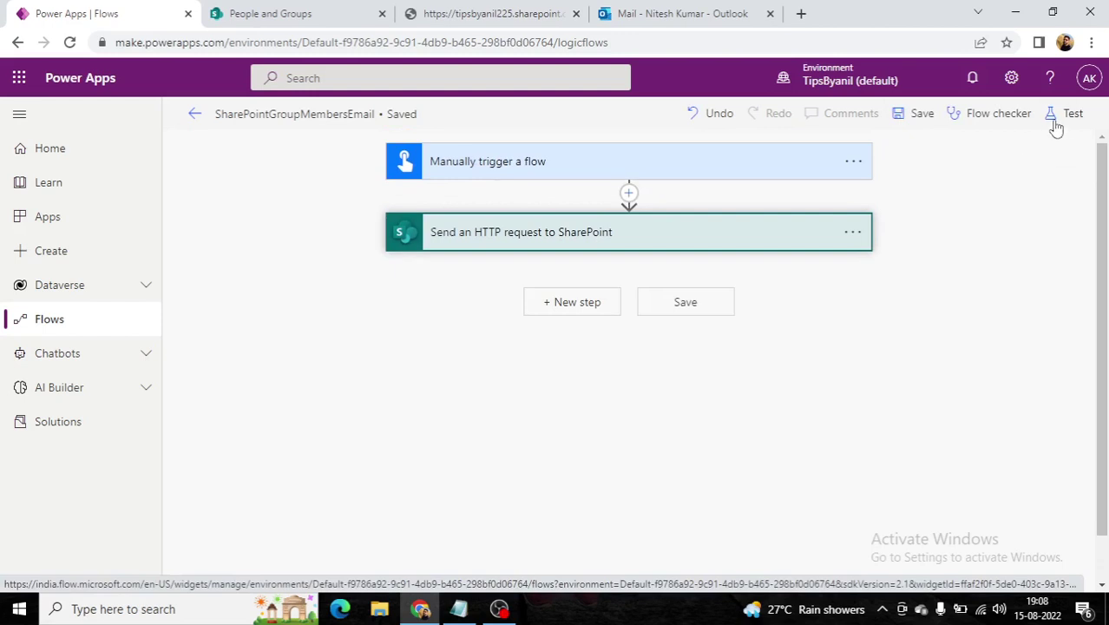
click(1063, 115)
click(854, 153)
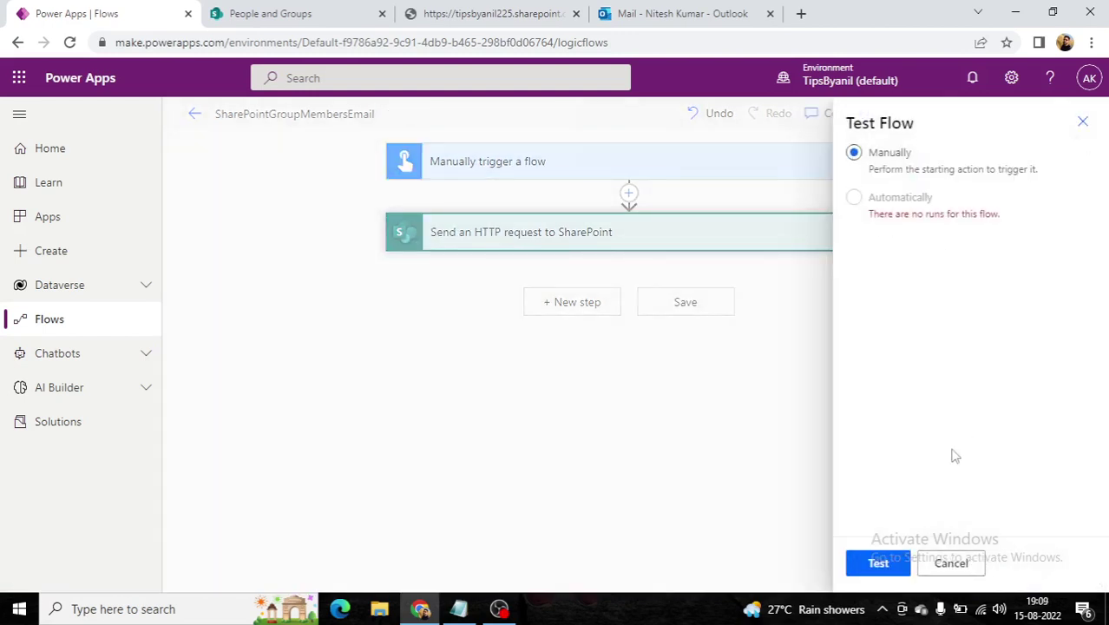
click(878, 564)
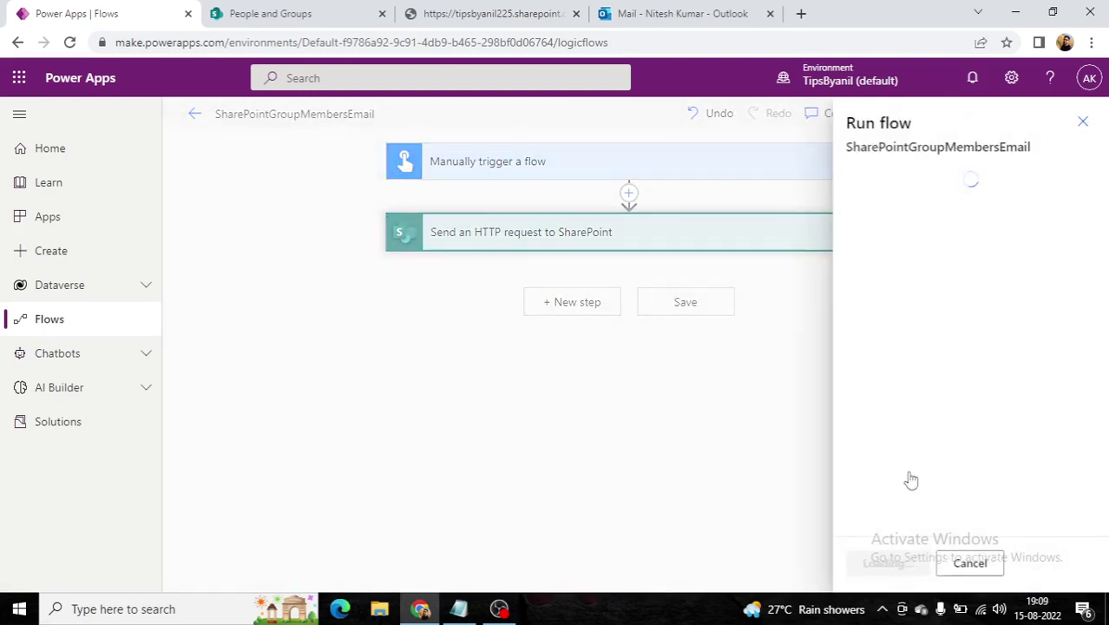
click(885, 561)
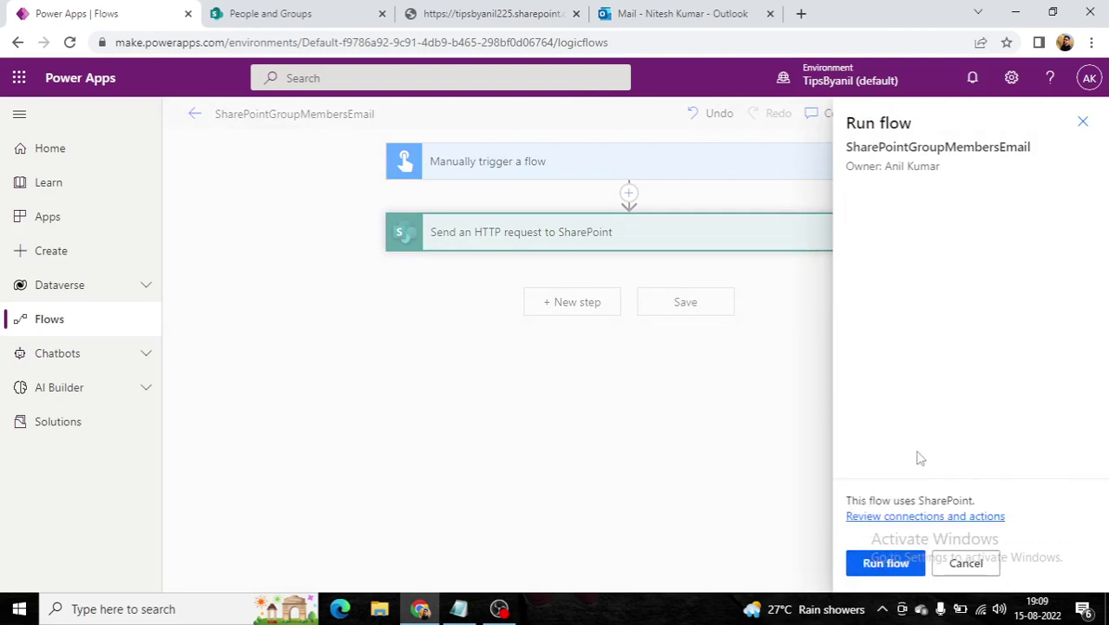
click(894, 564)
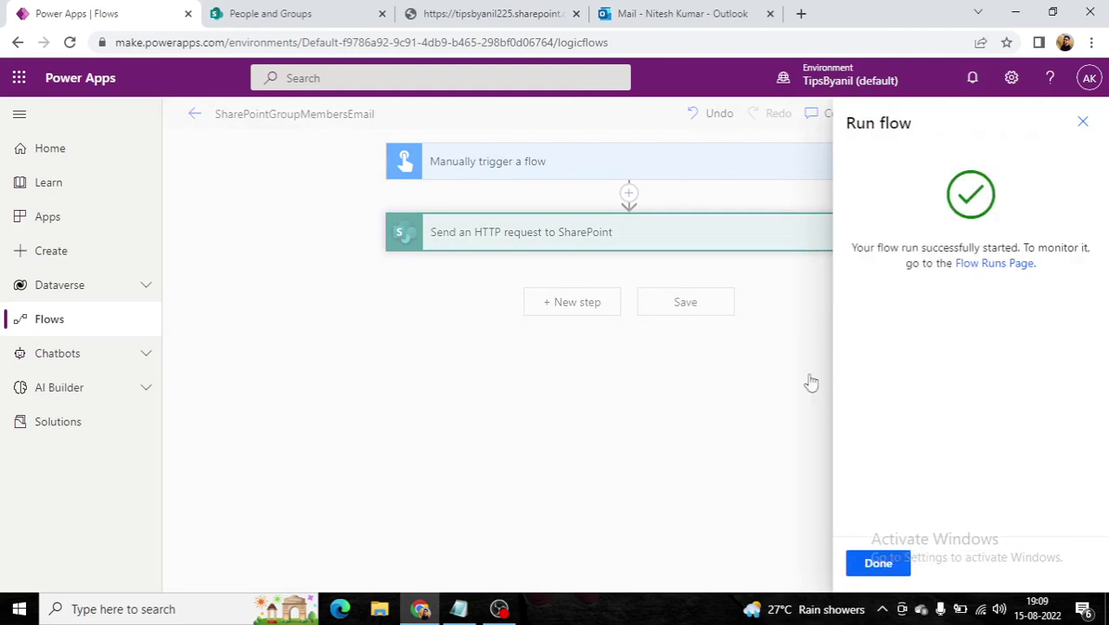
click(879, 562)
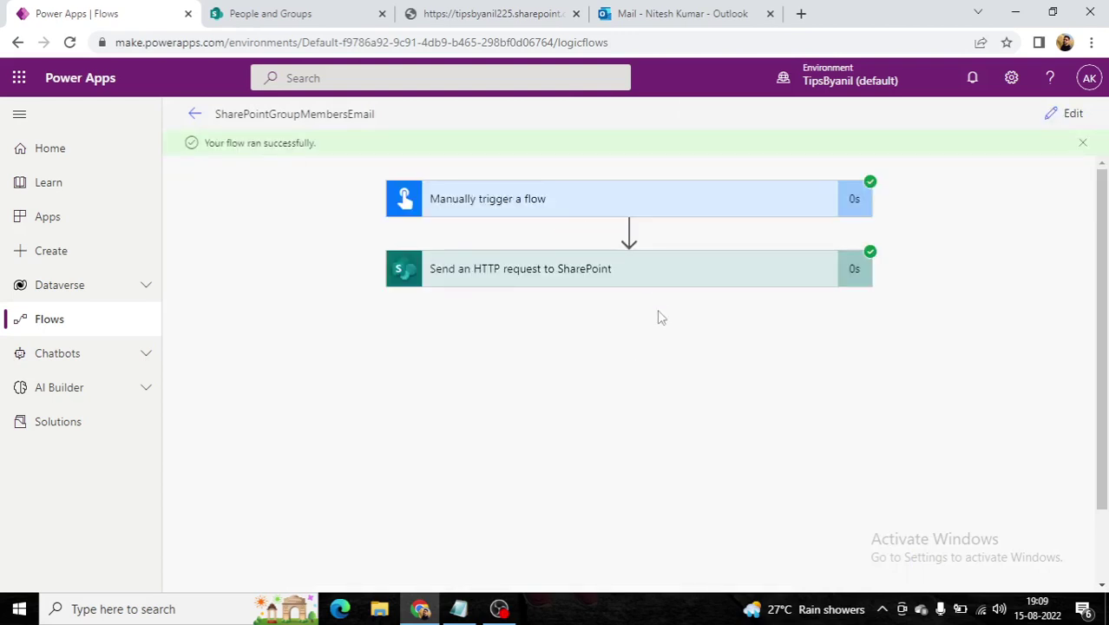
- Copy the body output of the SharePoint HTTP request from the flow run and paste it into a new maximized Notepad window
click(651, 269)
scroll(670, 417, down, 3)
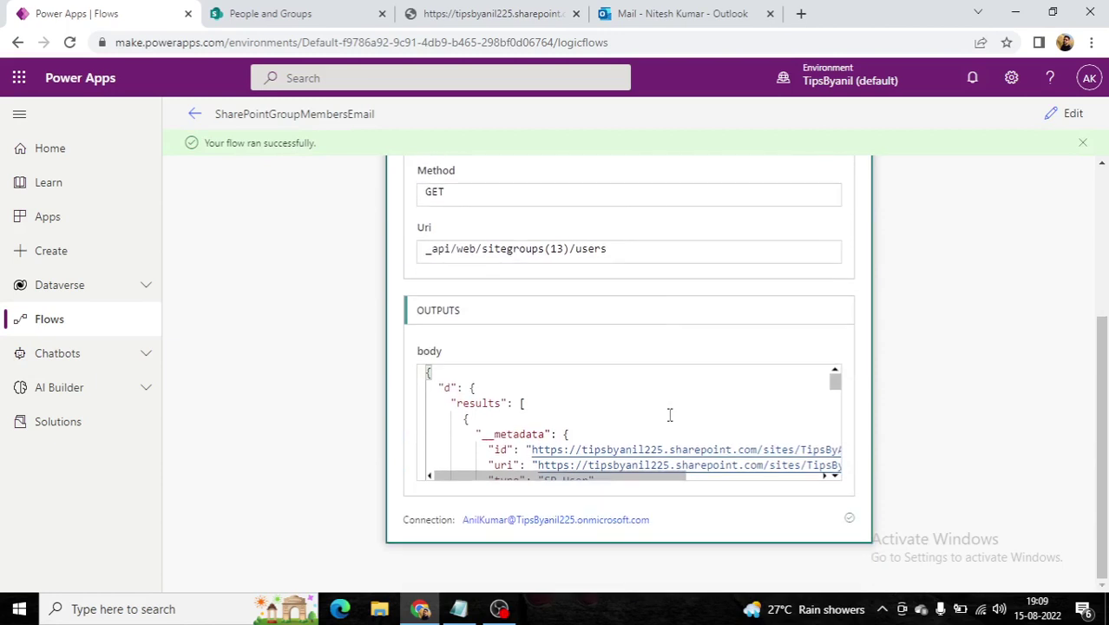
drag(834, 377, 827, 427)
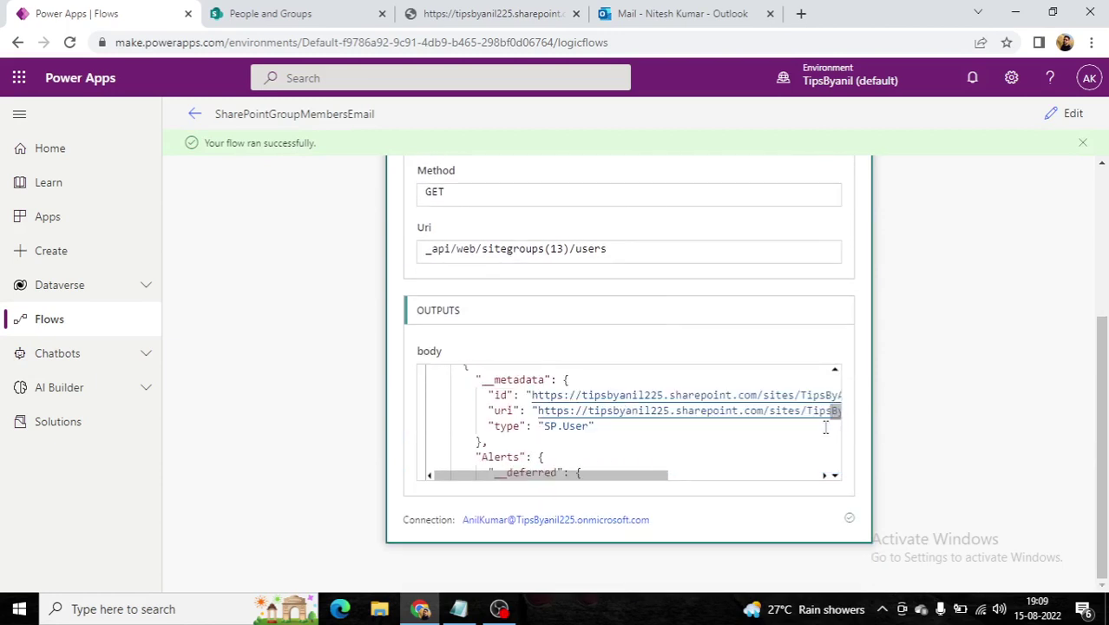
click(794, 458)
key(ctrl+a)
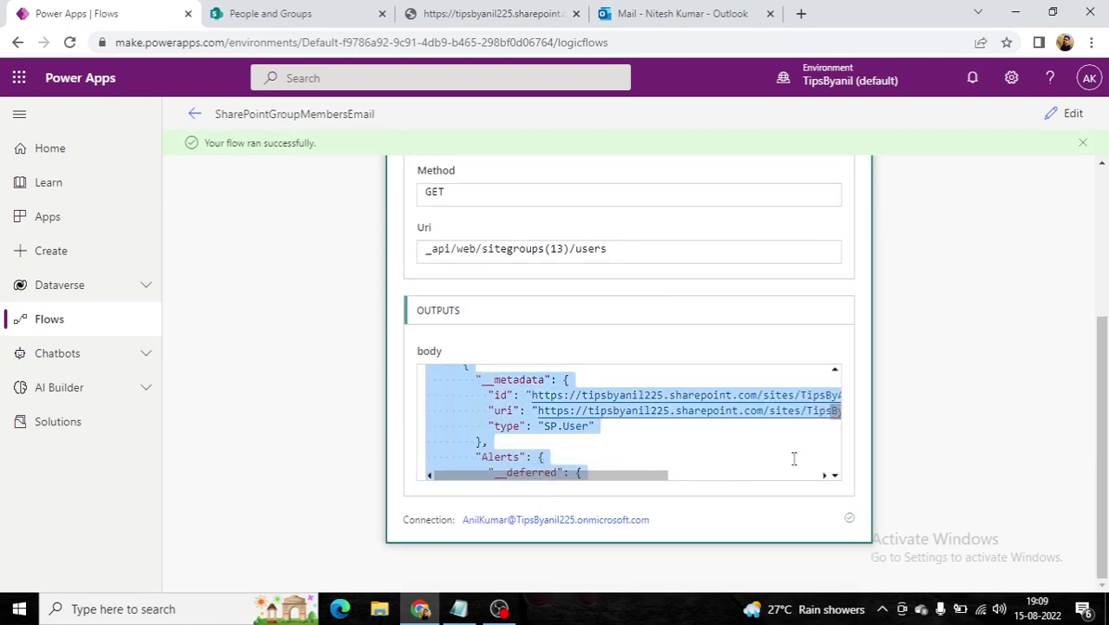
key(super)
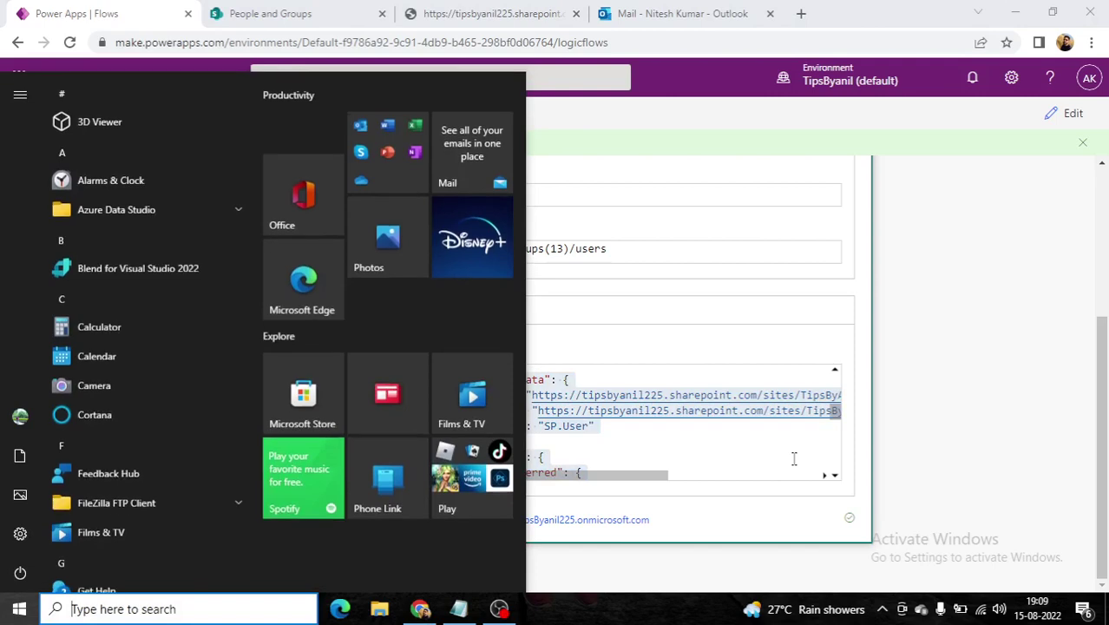
text(notepad)
key(Return)
key(ctrl+v)
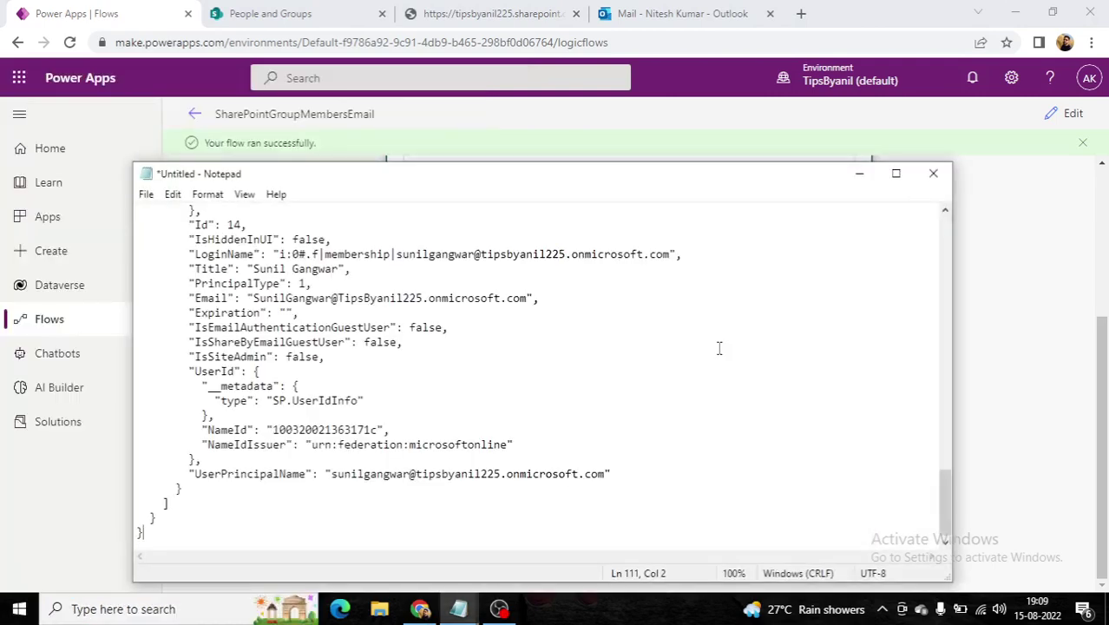
double_click(688, 184)
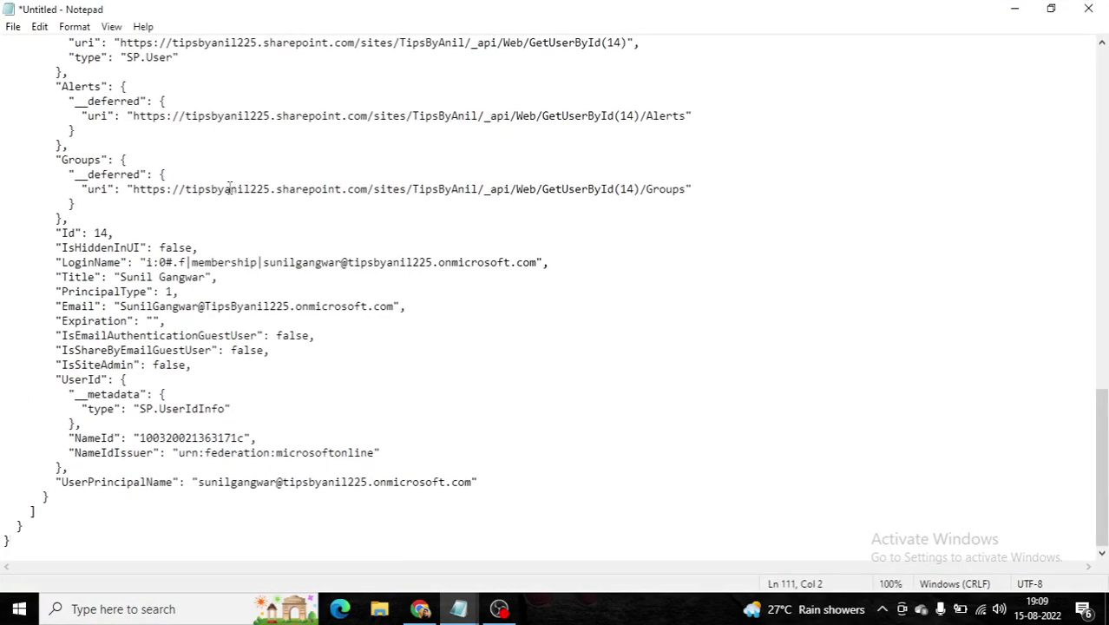
- Examine the pasted JSON for the results array and each group member's Email property, and return to the flow run
scroll(228, 187, up, 13)
scroll(230, 187, up, 10)
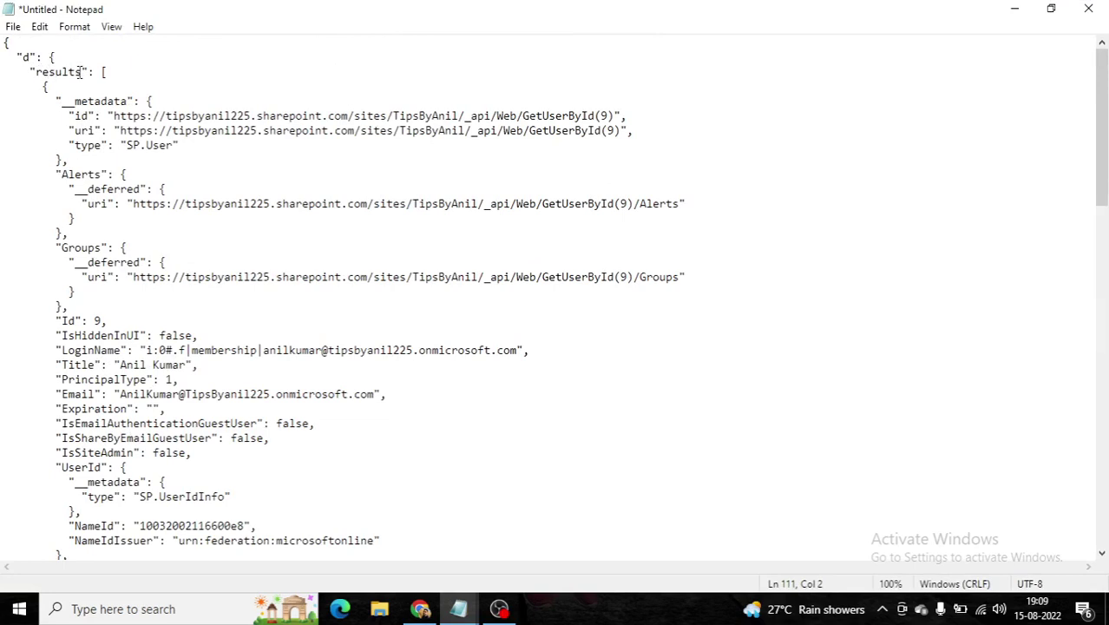
drag(102, 71, 120, 290)
scroll(121, 298, down, 2)
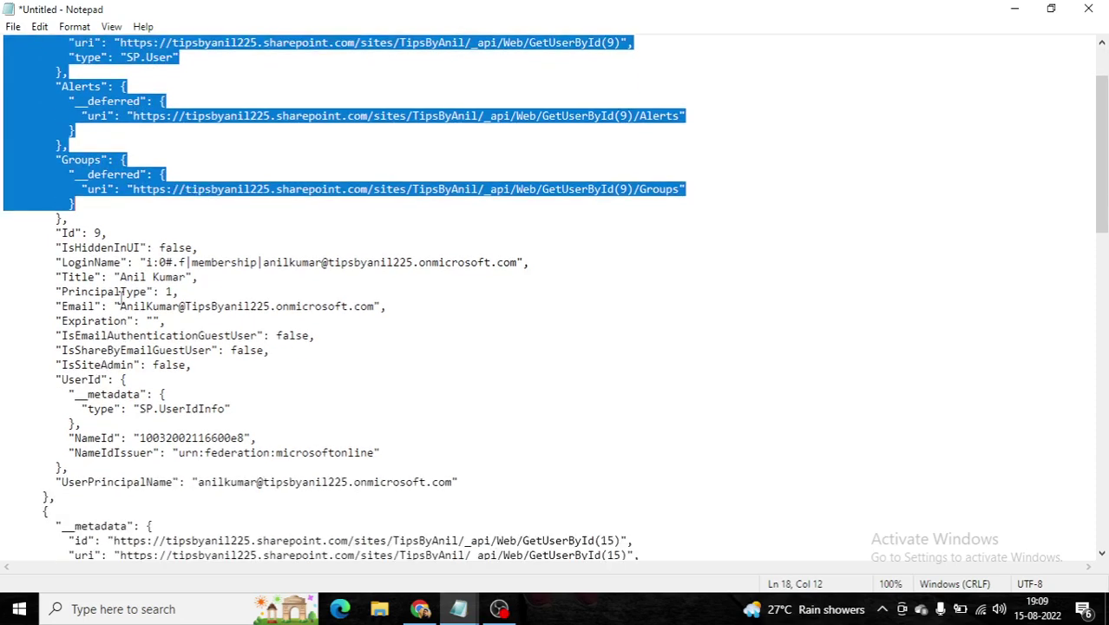
drag(52, 299, 415, 304)
scroll(352, 384, down, 11)
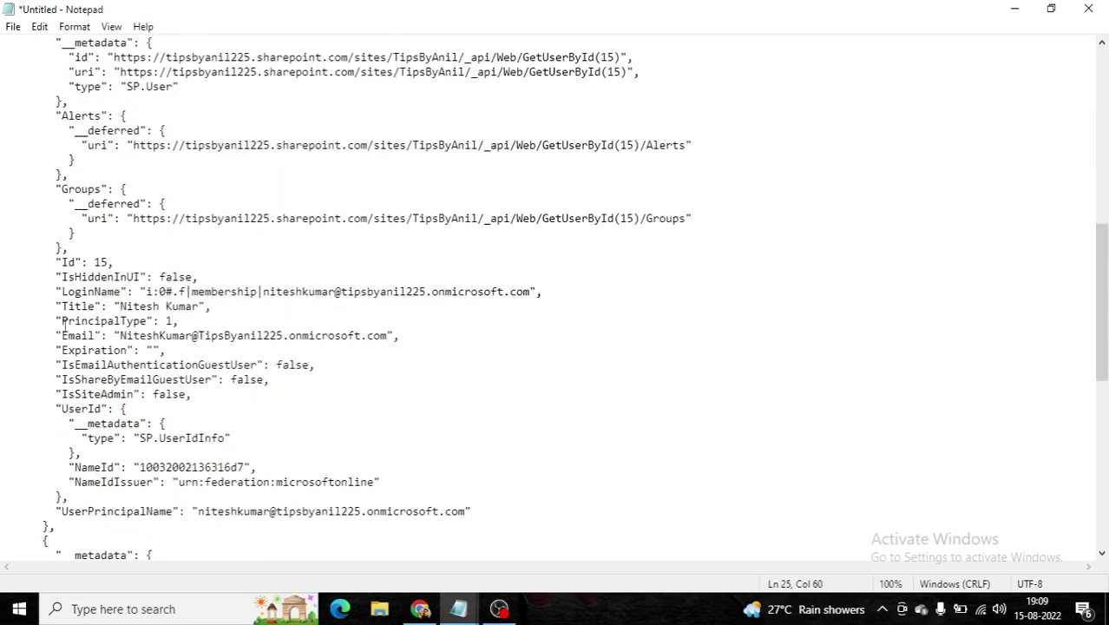
drag(63, 336, 415, 321)
scroll(384, 398, down, 12)
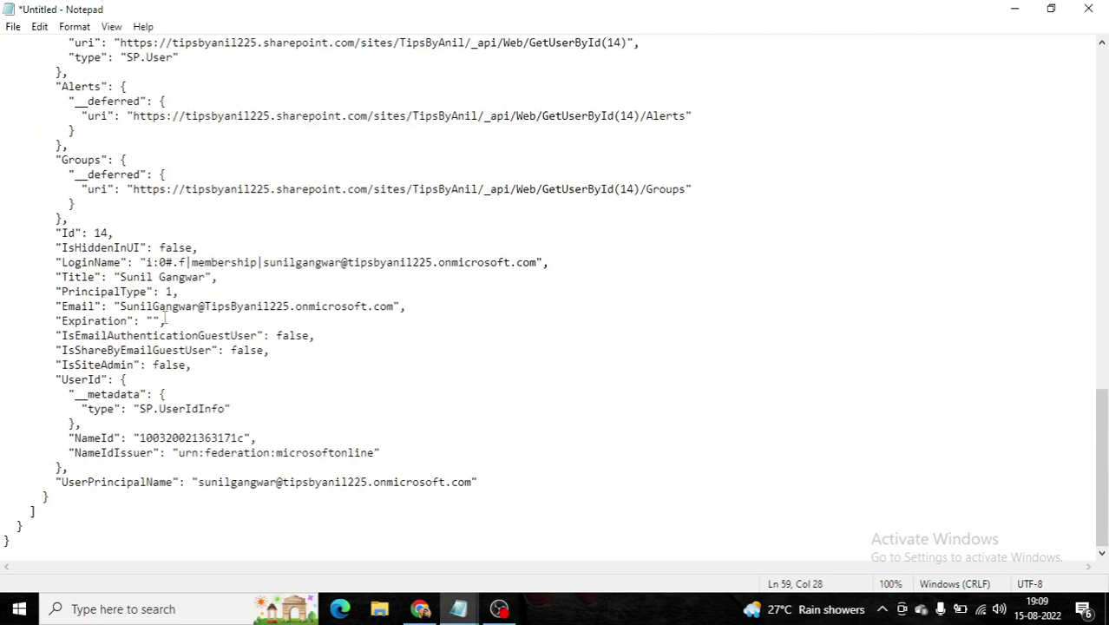
drag(50, 307, 430, 302)
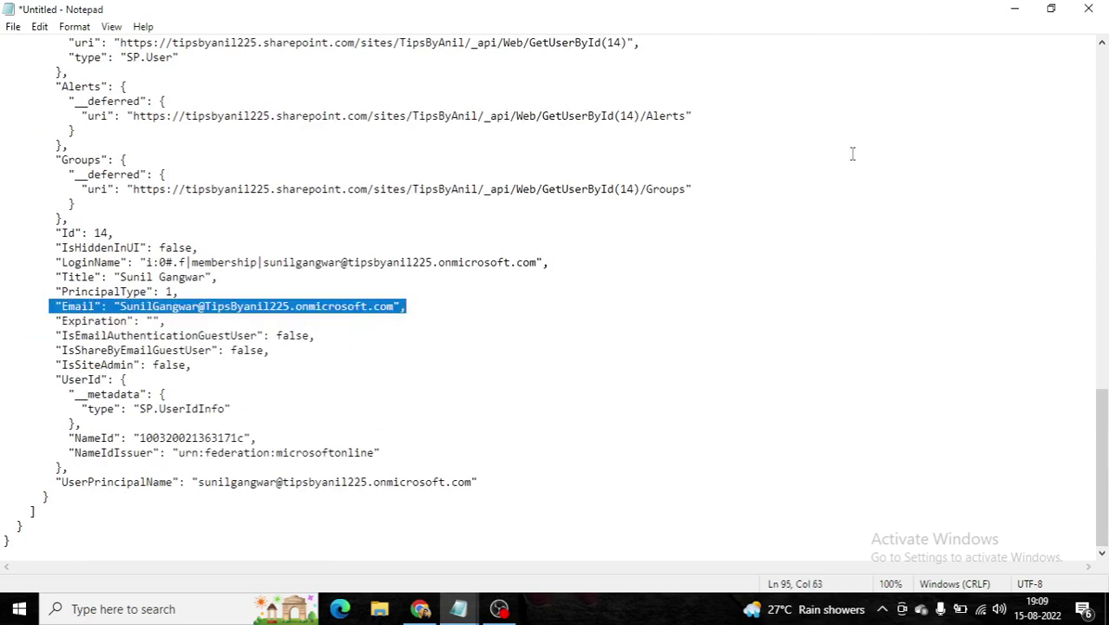
click(1014, 9)
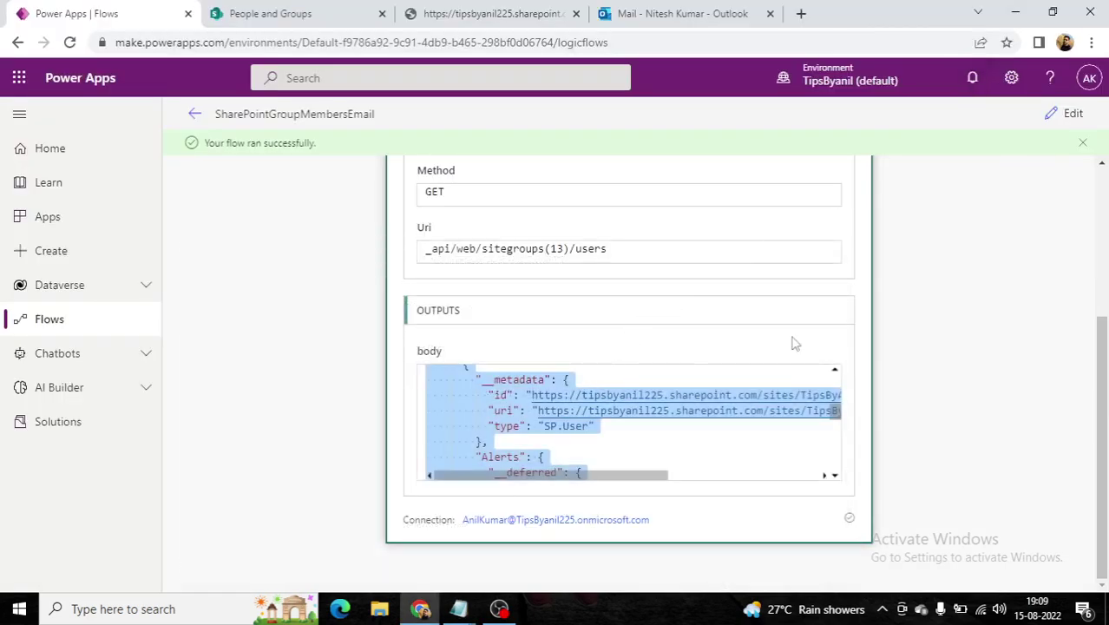
- Edit the flow and add the Data Operation "Select" action after the SharePoint HTTP request
scroll(952, 347, up, 3)
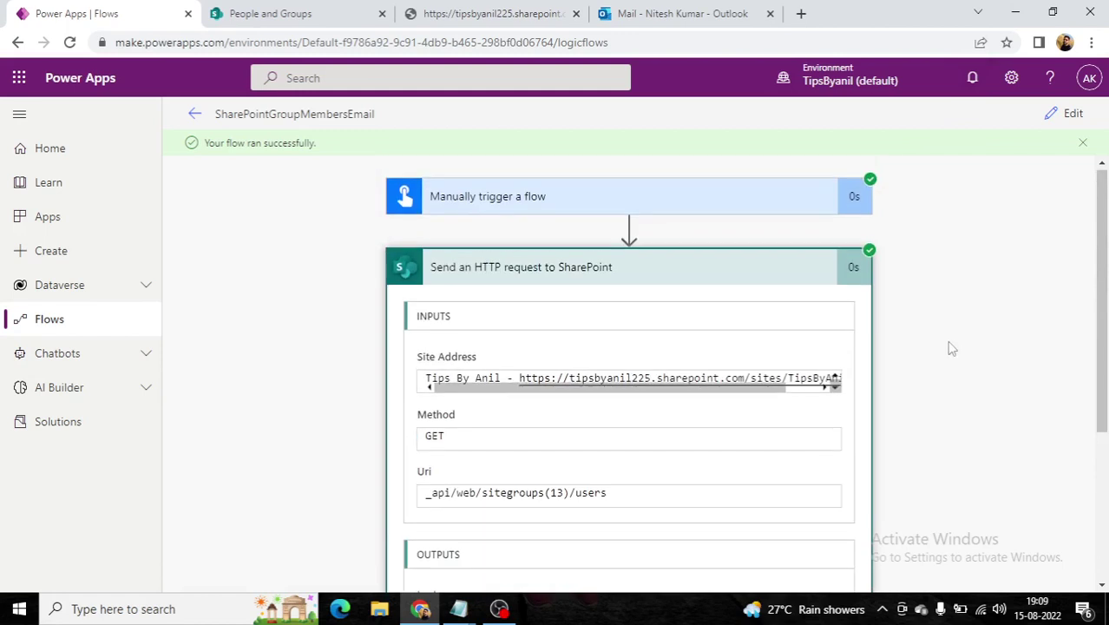
click(1073, 113)
click(570, 311)
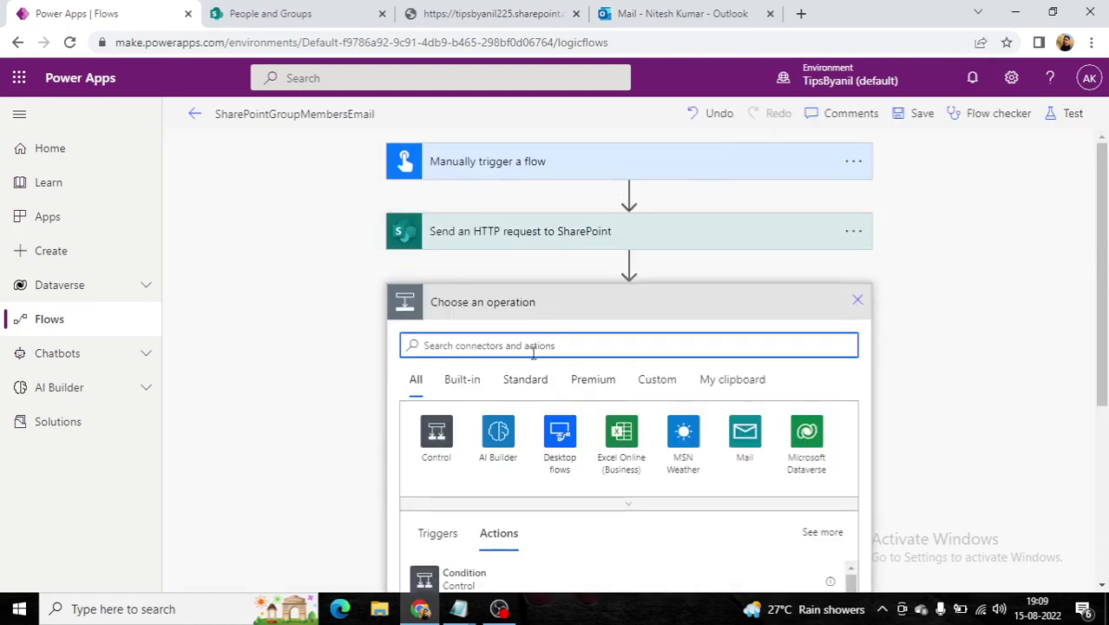
text(select)
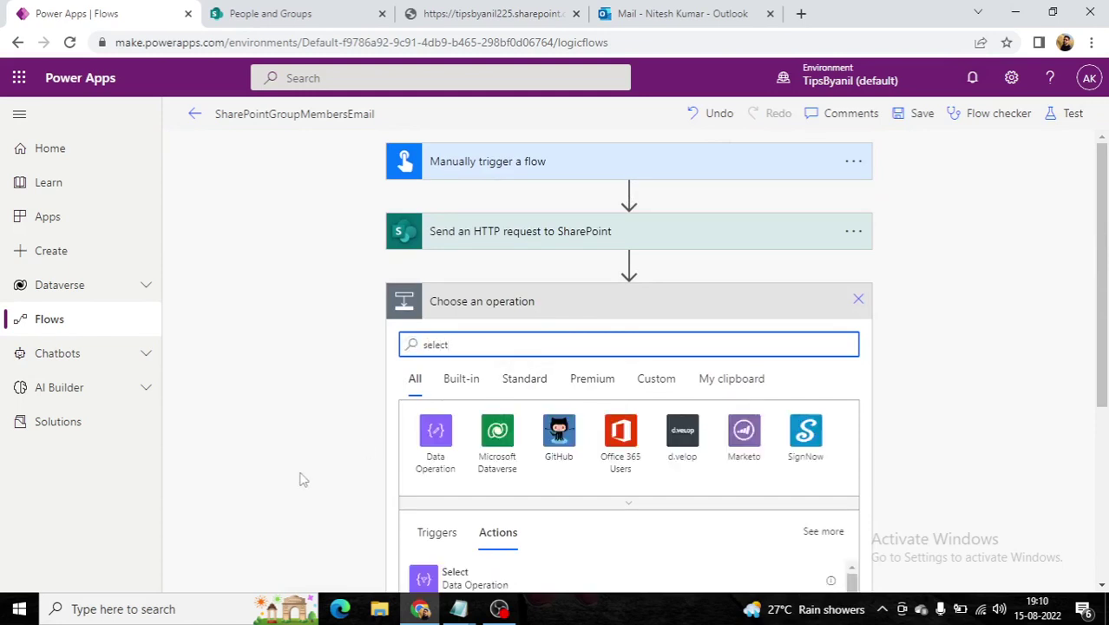
scroll(303, 480, down, 2)
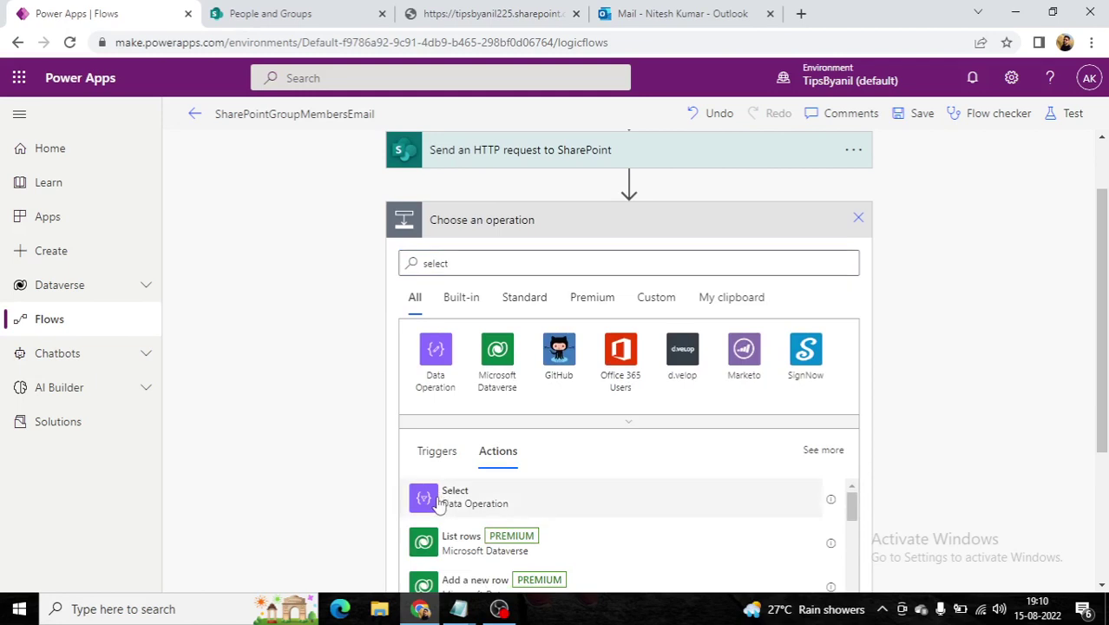
click(439, 497)
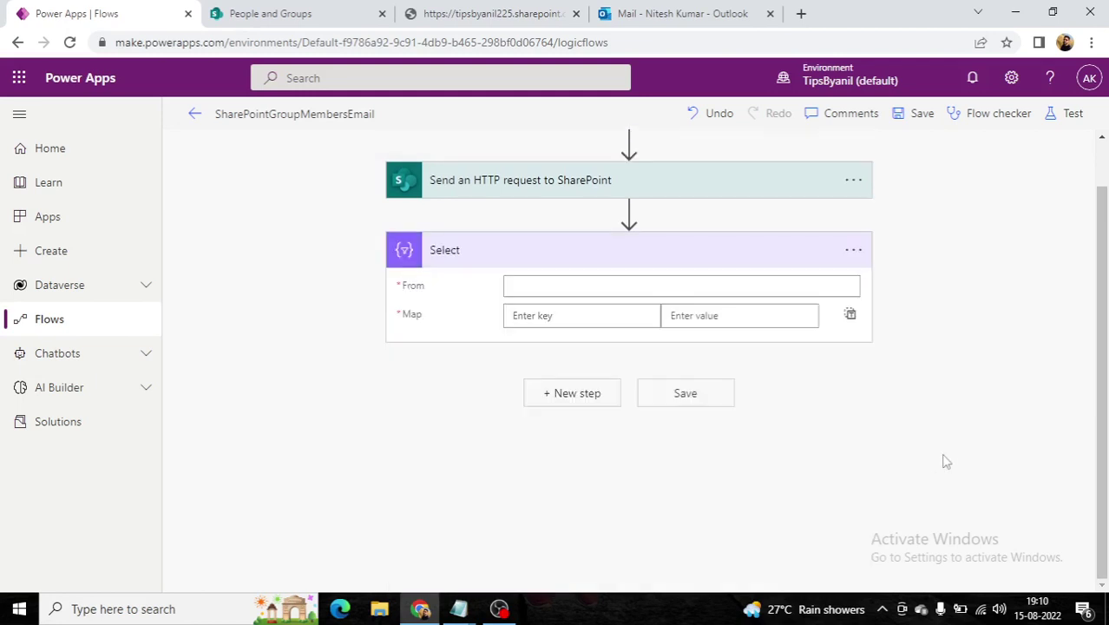
- Set the Select action's From to the HTTP request's body and copy ('Send_an_HTTP_request_to_SharePoint') from its peeked code
click(625, 286)
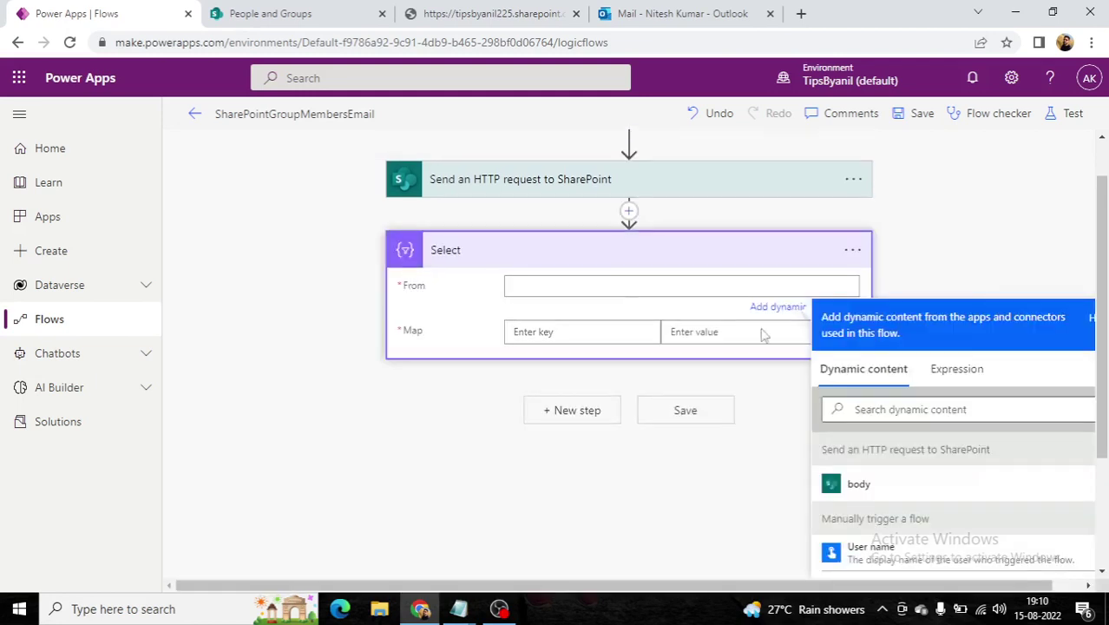
click(837, 486)
click(854, 254)
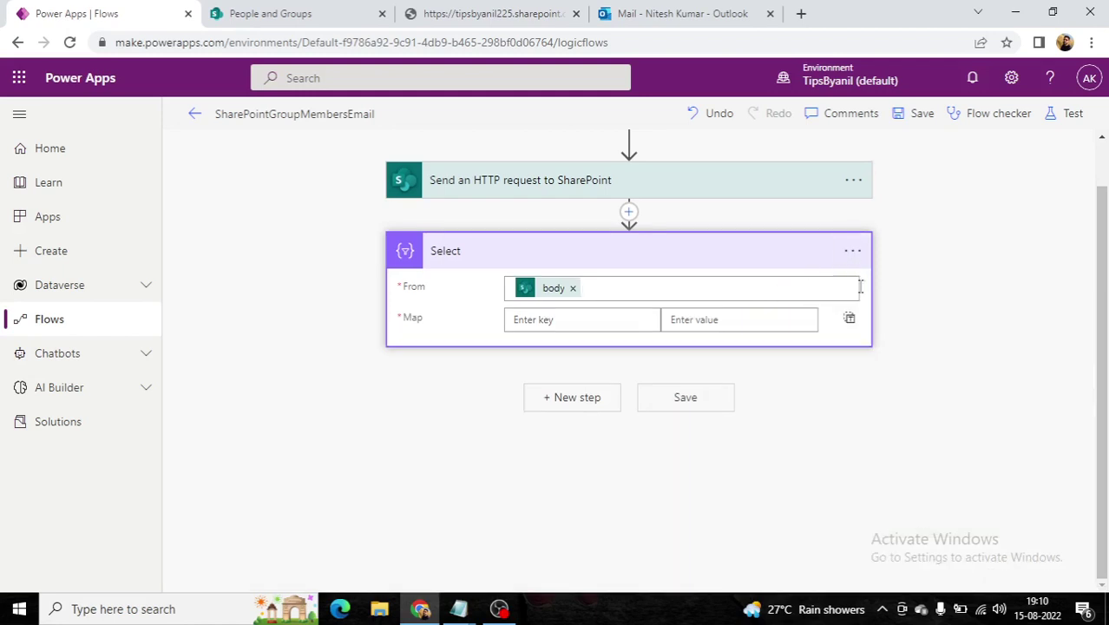
click(853, 252)
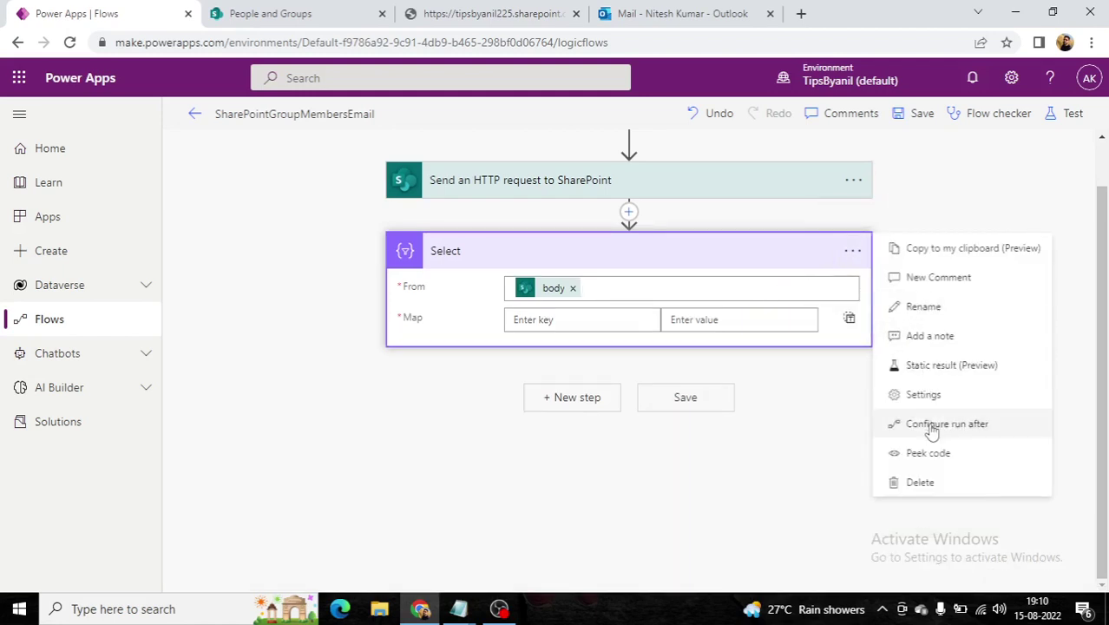
click(927, 455)
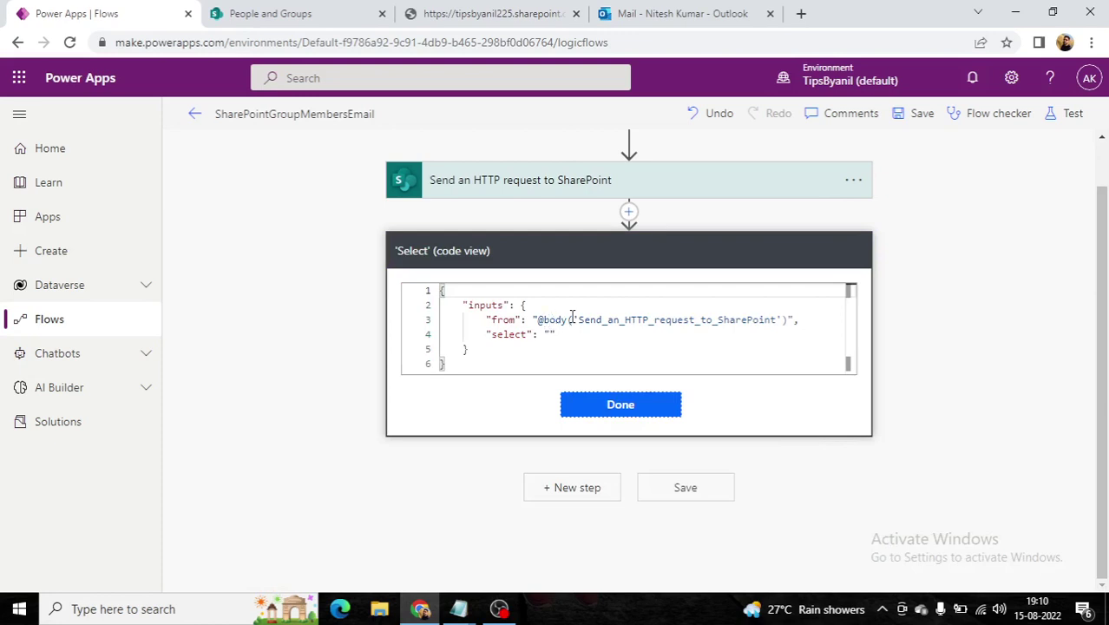
drag(568, 322, 788, 322)
key(ctrl+c)
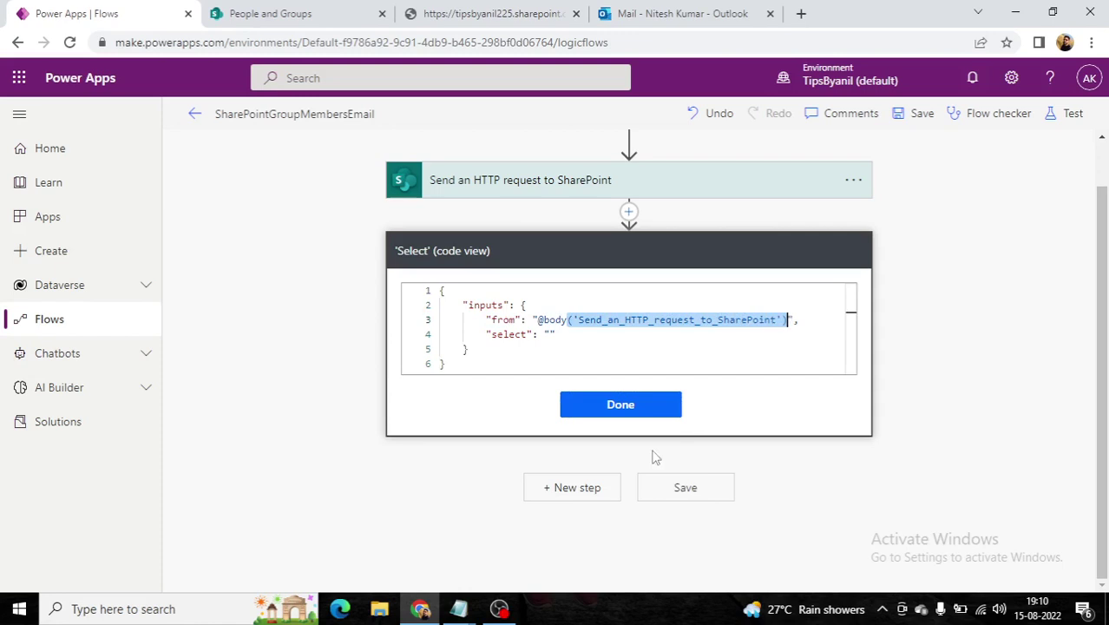
- Paste the copied action reference into a second new Notepad window and append ?['body'] to it
right_click(459, 610)
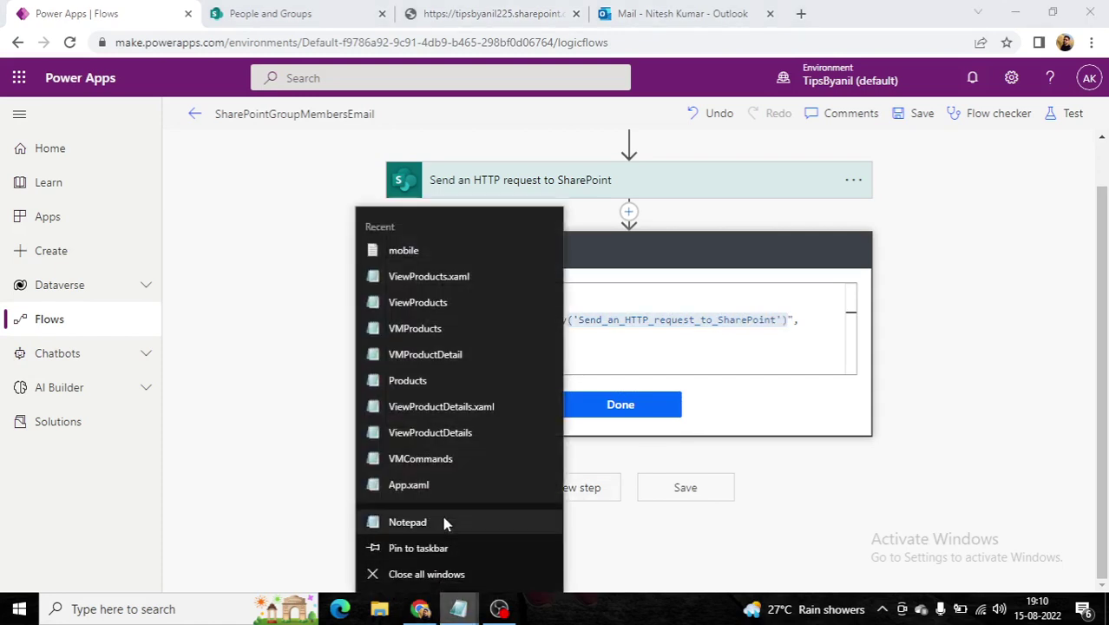
click(468, 521)
key(ctrl+v)
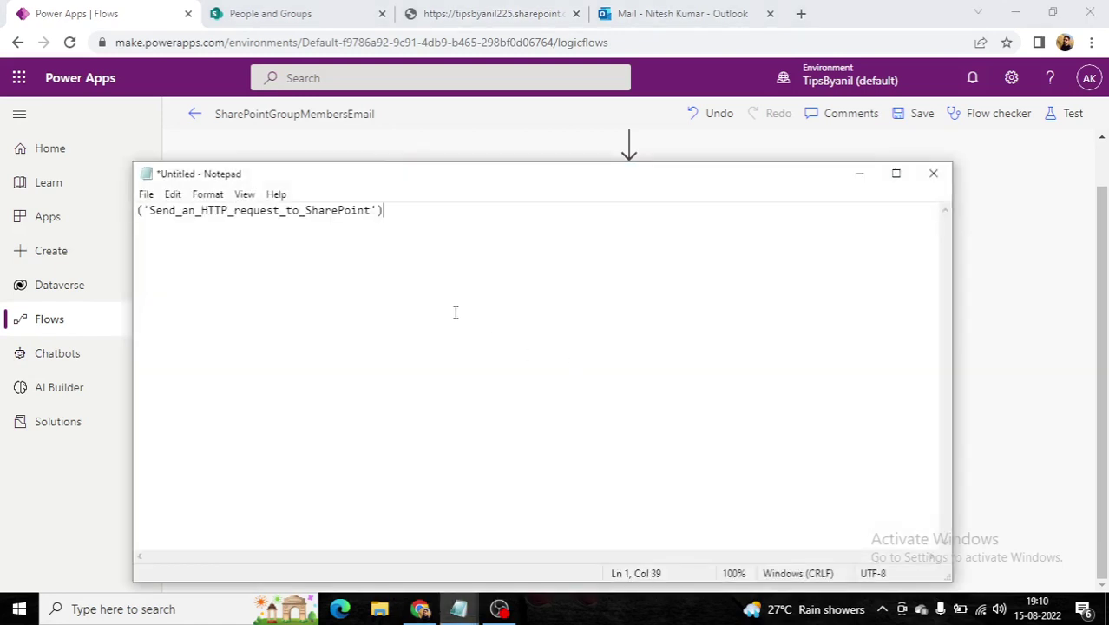
text([])
text(')
text(body)
text(')
key(Left)
key(Left)
key(Left)
key(Left)
text(?)
- Extend the Notepad expression with ?['d']?['results'] and compare its path with the start of the pasted JSON
key(Right)
key(Right)
text(['d)
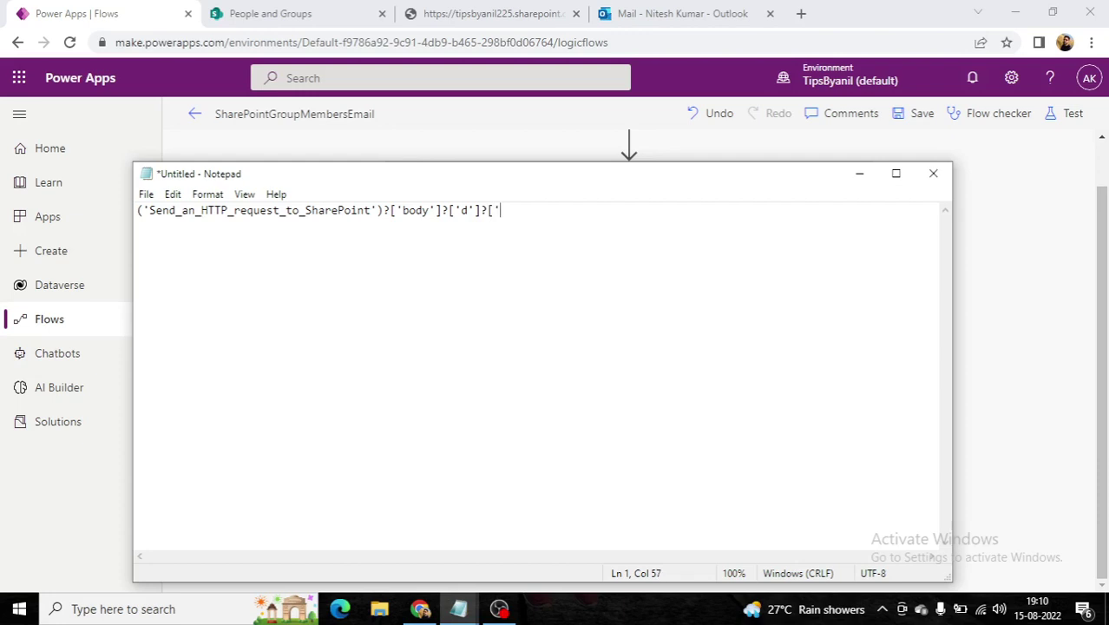
text(esu)
key(BackSpace)
text(ults'])
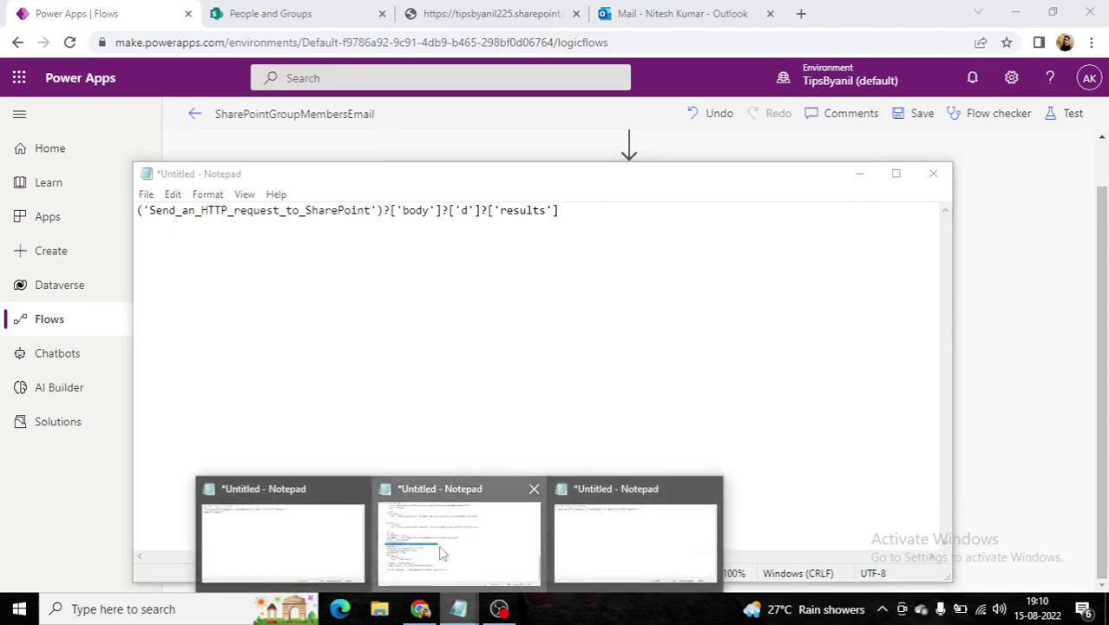
click(441, 553)
scroll(141, 137, up, 15)
scroll(140, 130, up, 7)
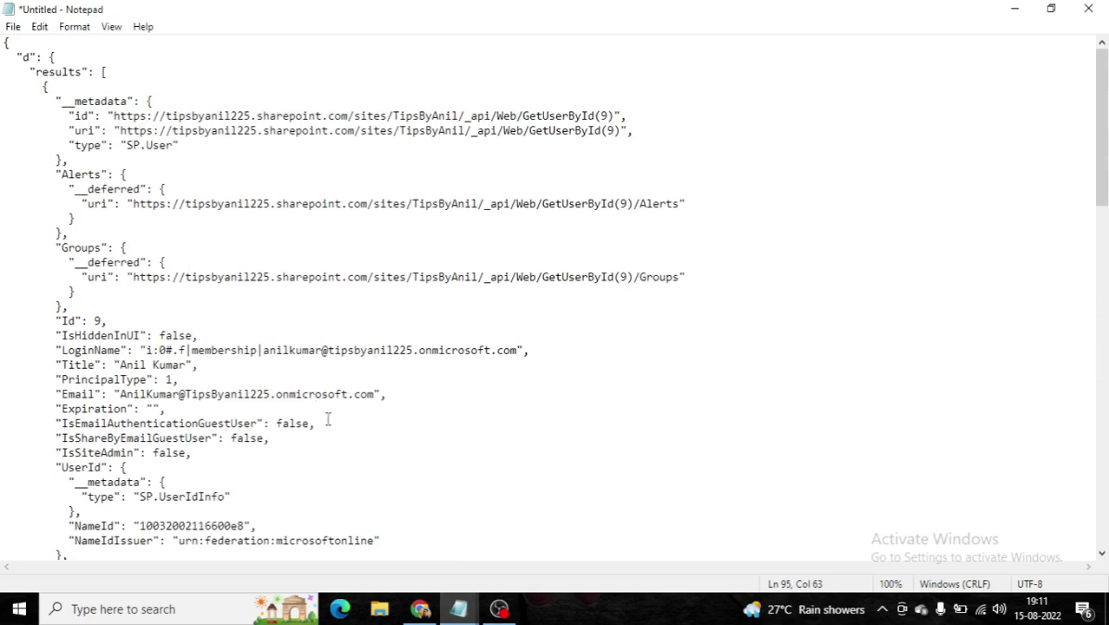
key(alt+Tab)
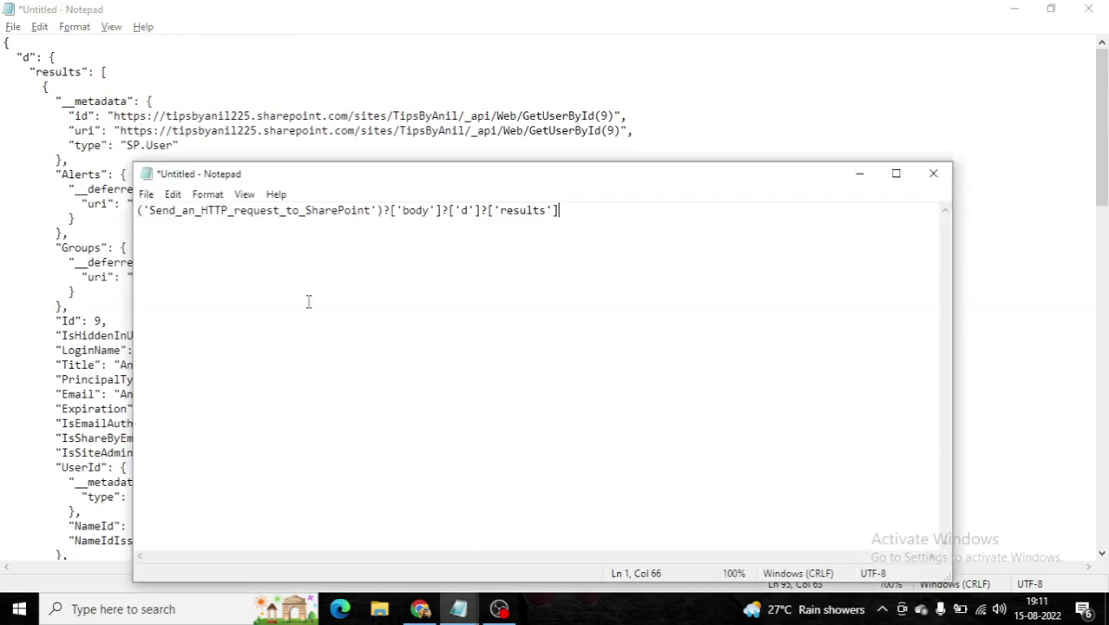
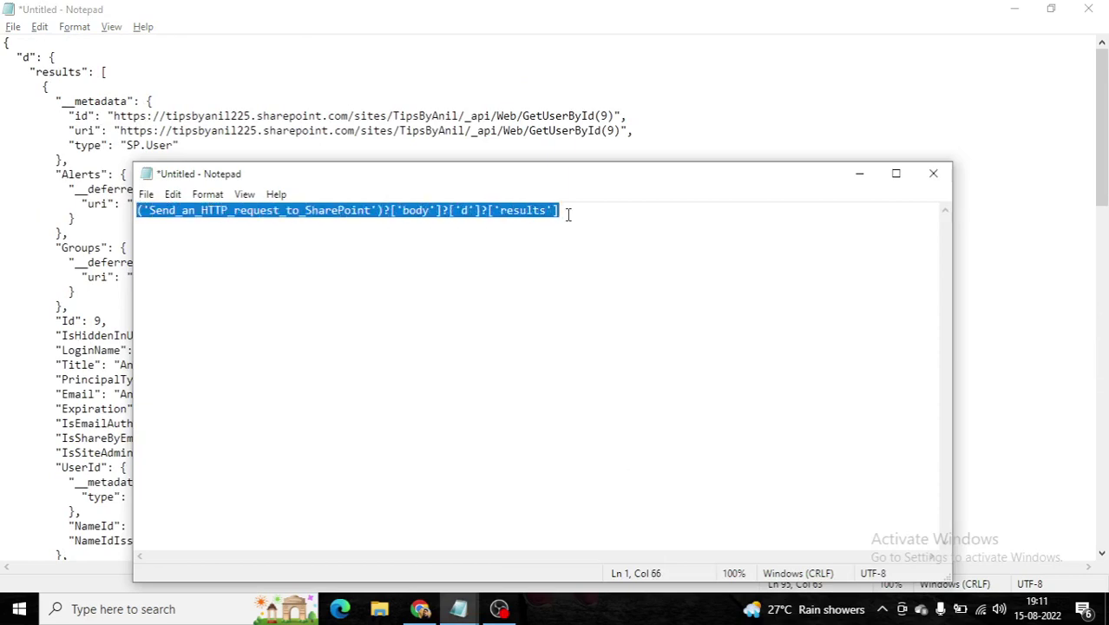
- Replace the Select action's From value with the expression outputs('Send_an_HTTP_request_to_SharePoint')?['body']?['d']?['results']
click(420, 609)
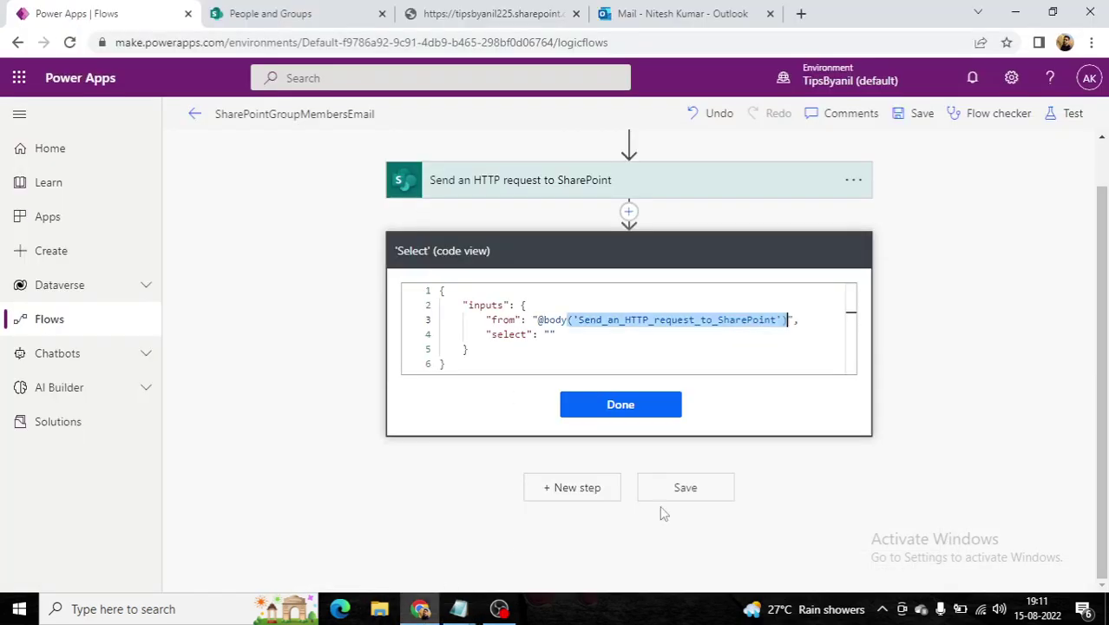
click(649, 416)
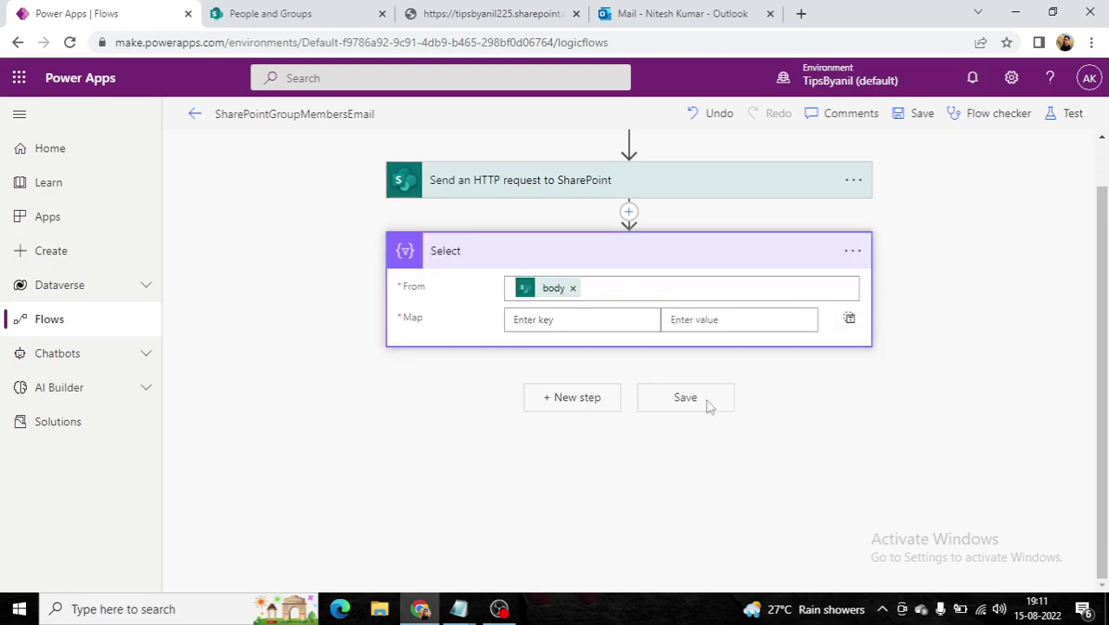
click(573, 288)
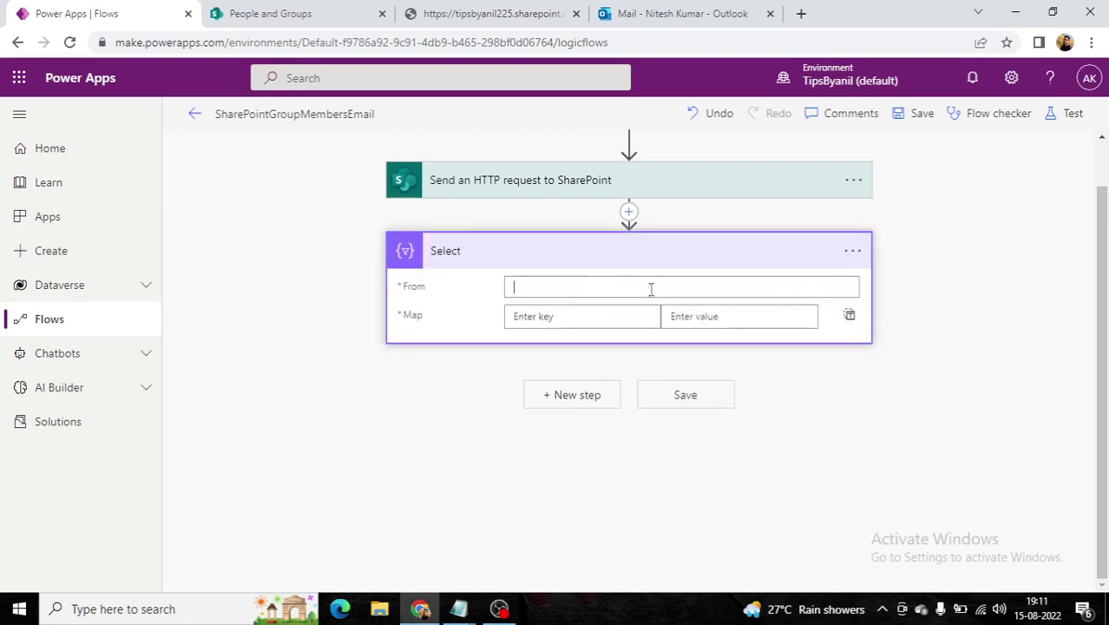
click(946, 372)
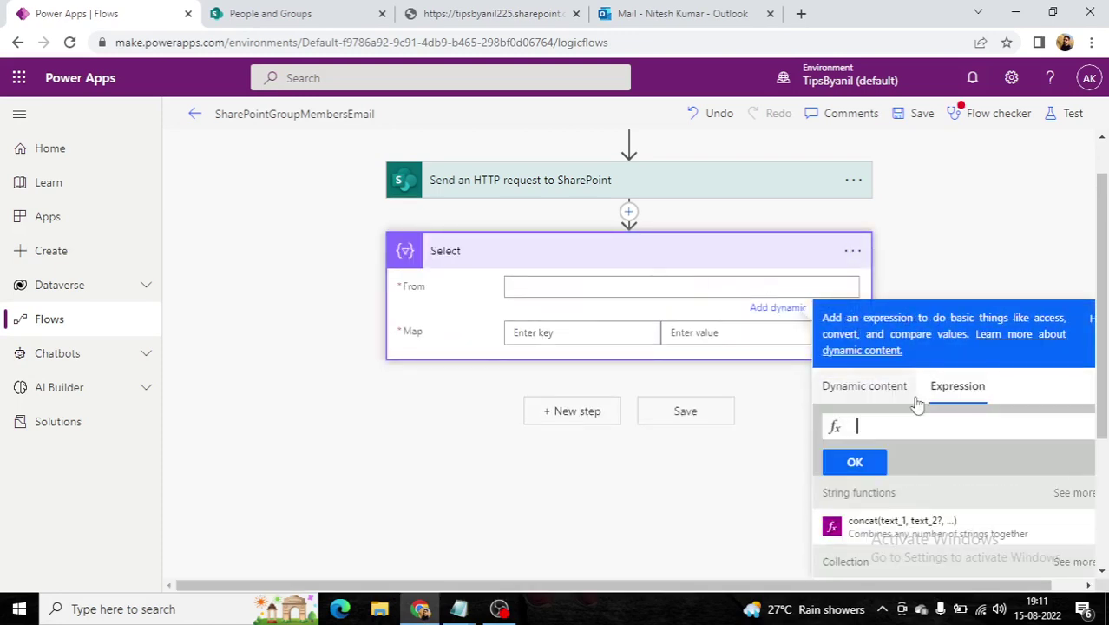
text(outputs)
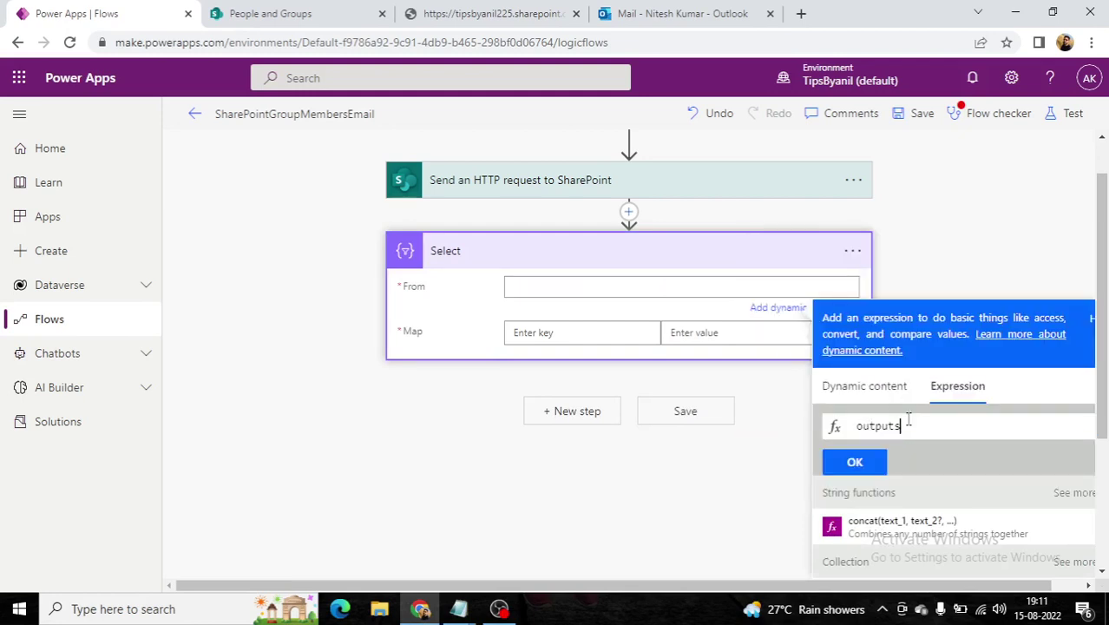
key(ctrl+v)
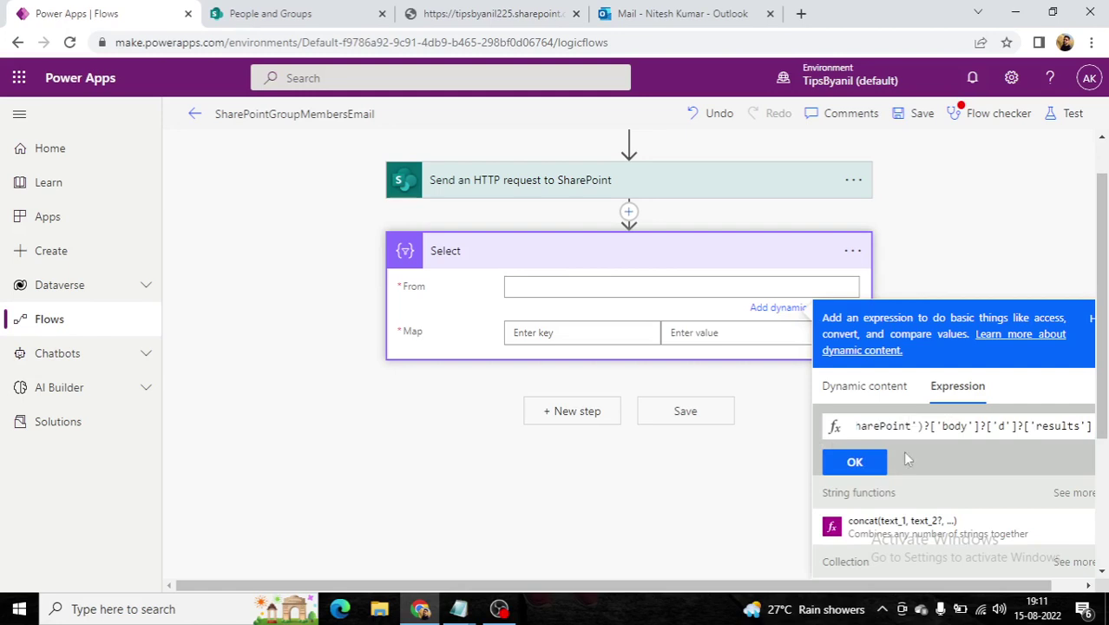
click(855, 462)
click(694, 460)
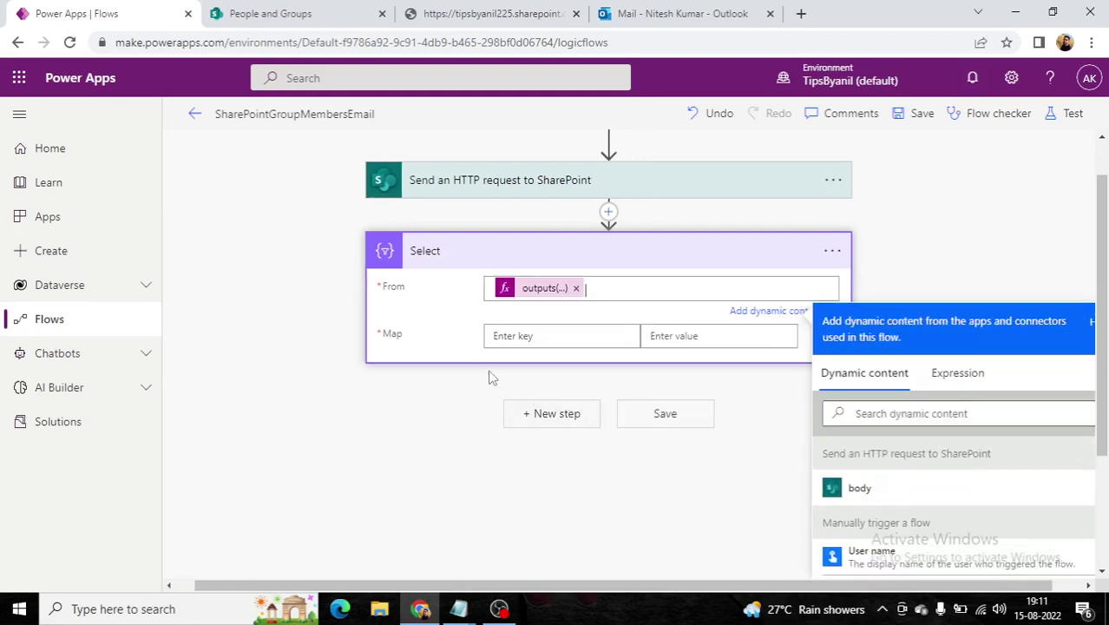
- Switch the Select action's Map to text mode and begin its expression with item()
click(852, 321)
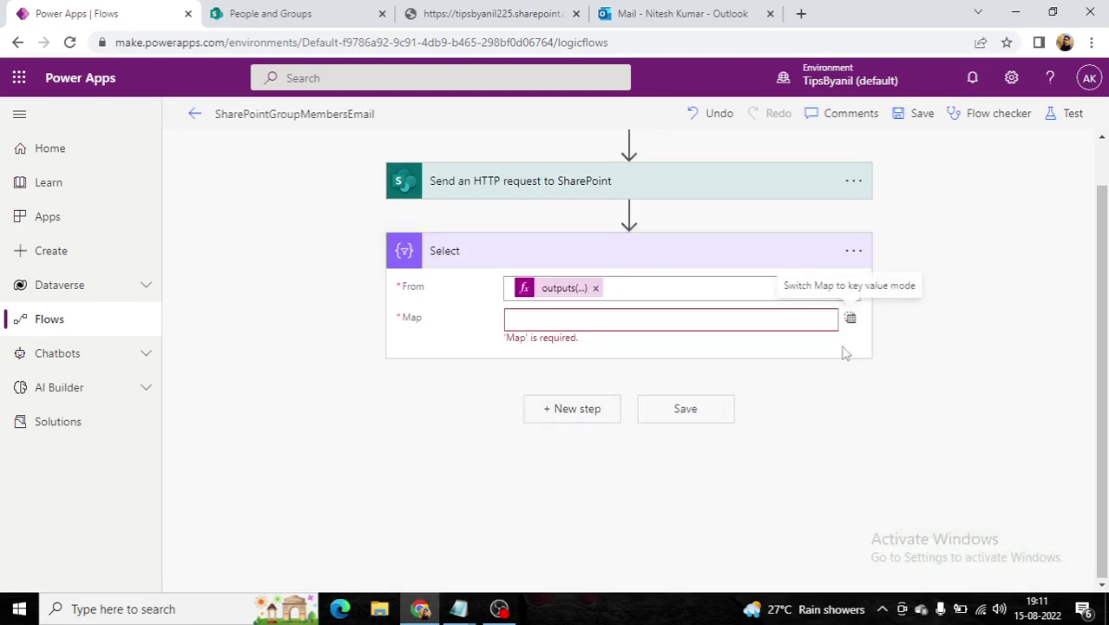
click(700, 318)
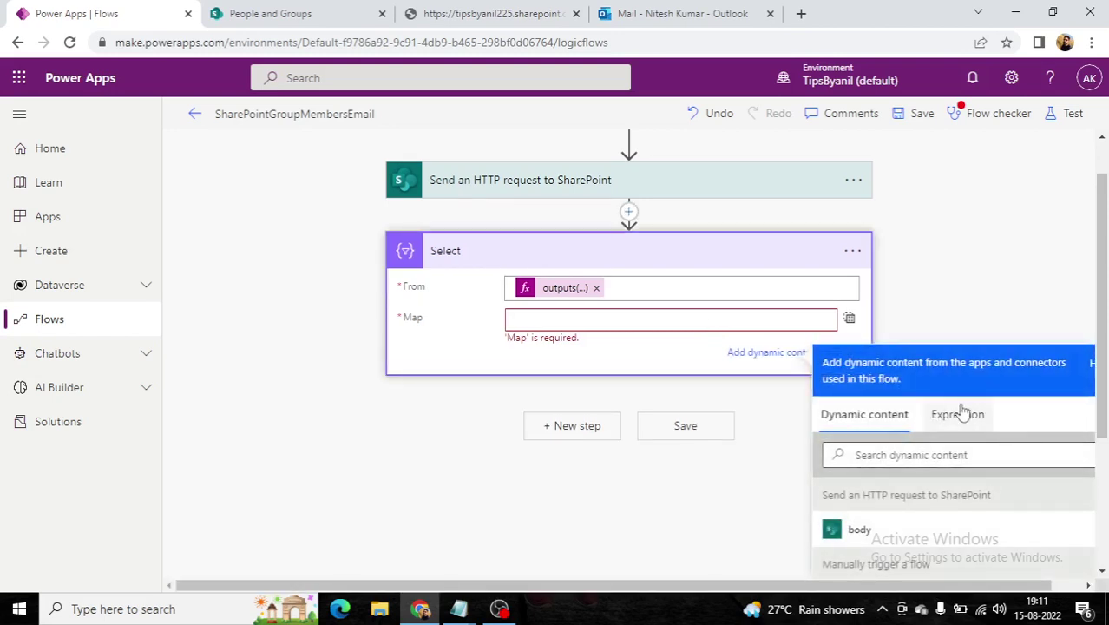
click(962, 413)
text(item())
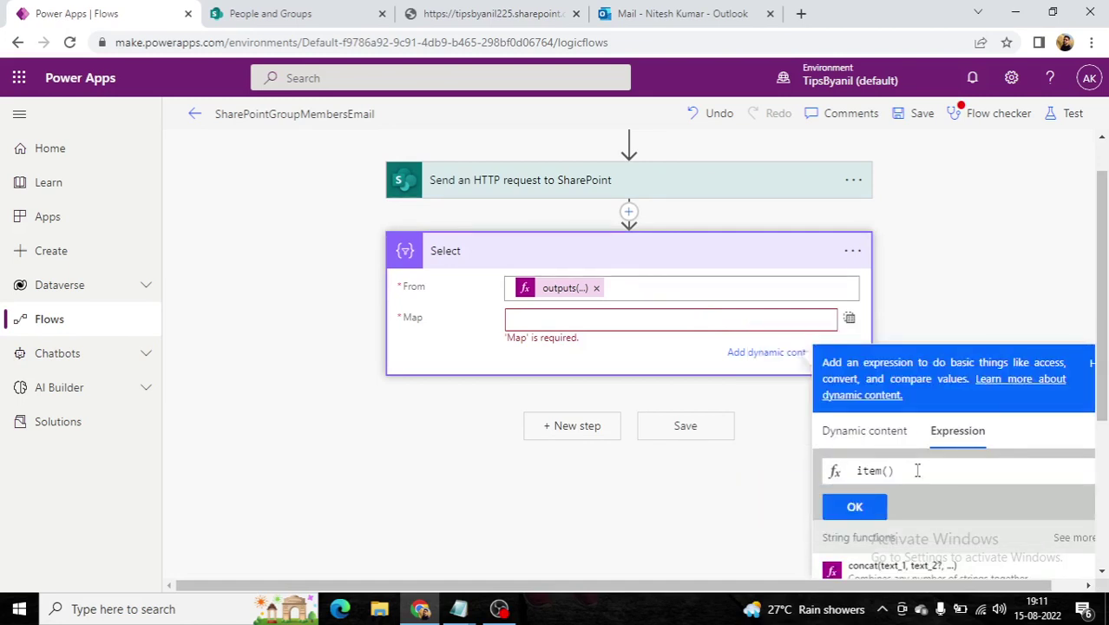
- Try to insert the SharePoint HTTP request's body inside the parentheses of the item() expression
key(Left)
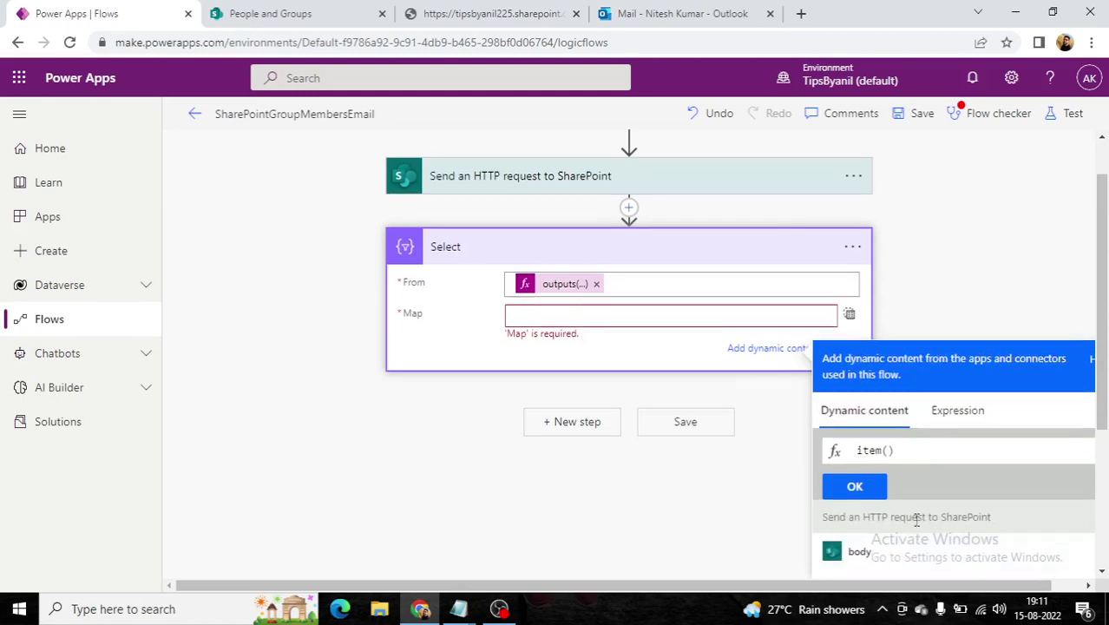
scroll(920, 516, down, 1)
scroll(935, 486, up, 2)
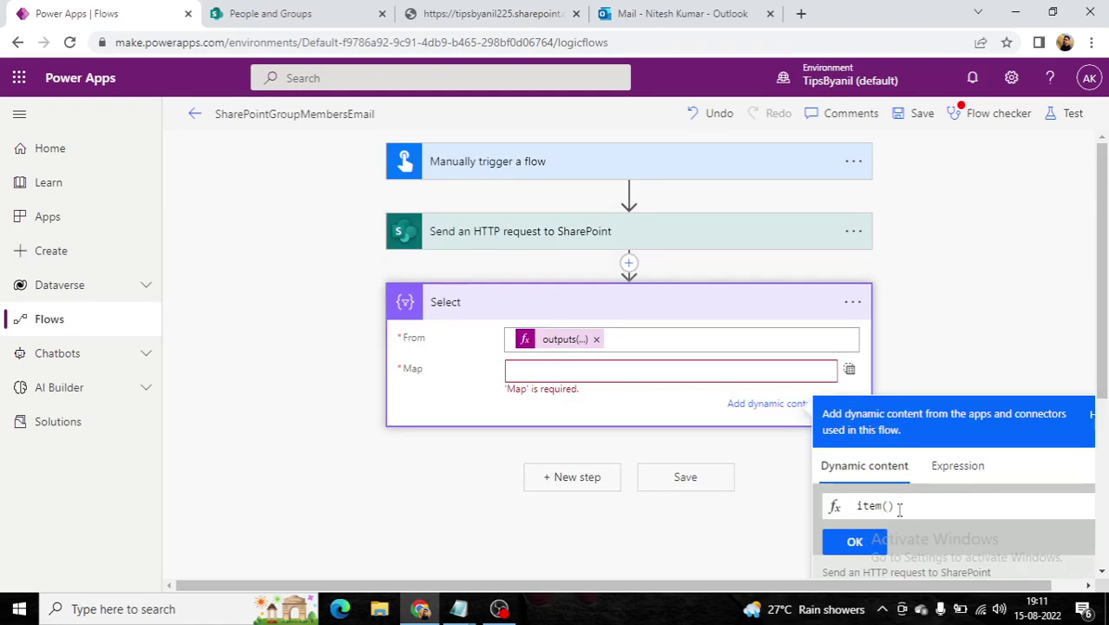
scroll(896, 531, down, 2)
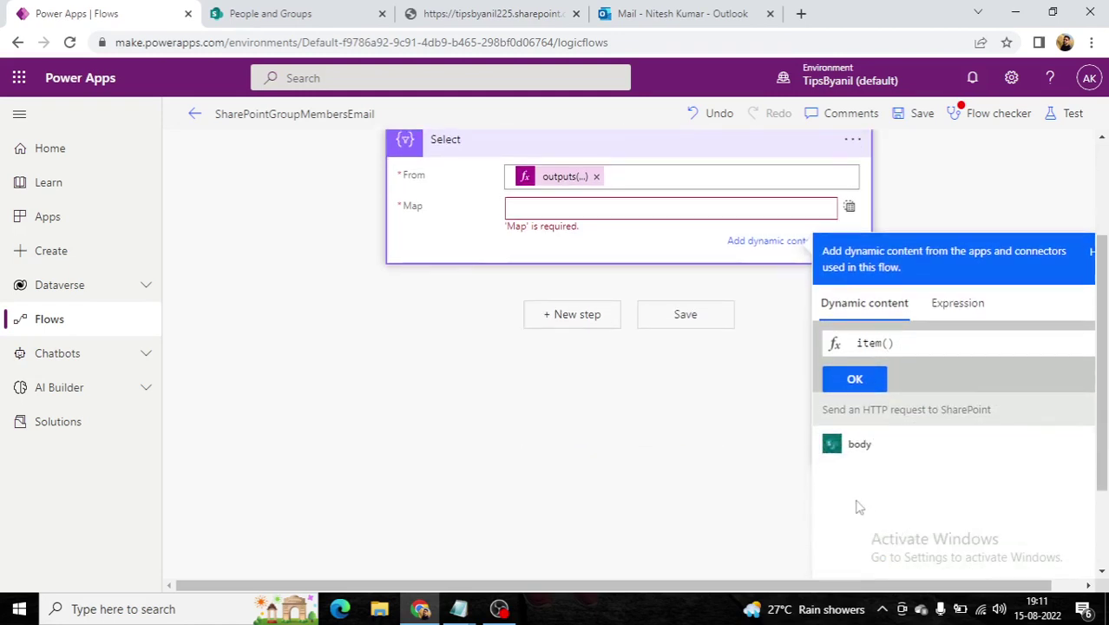
click(847, 456)
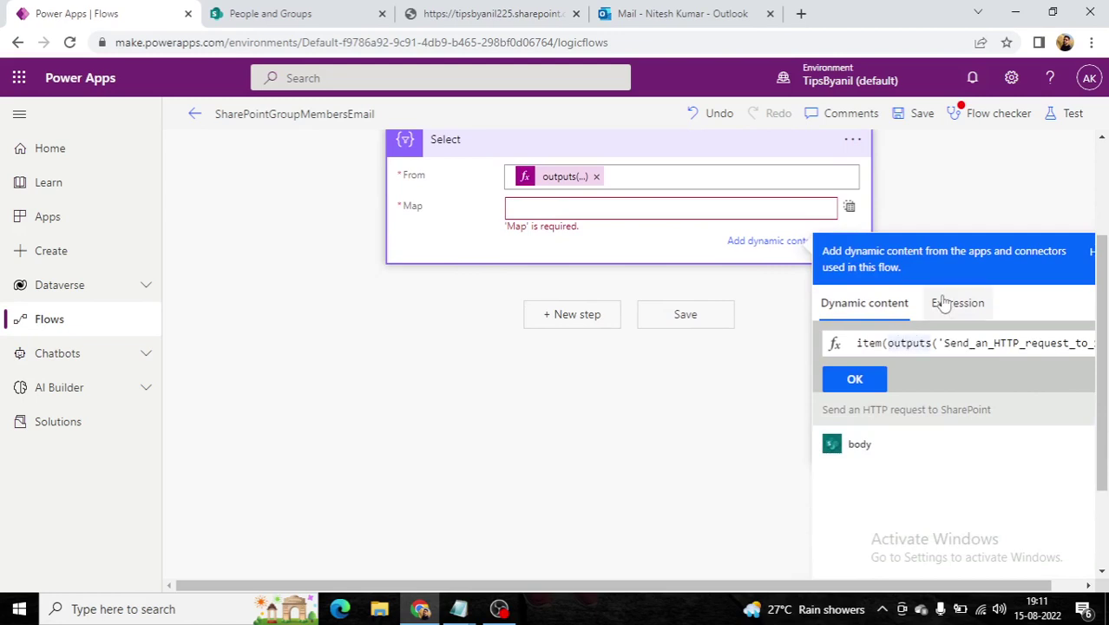
- Set the Map expression to item()?['Email'], checking the Email property name against the JSON in Notepad
click(946, 303)
key(ctrl+a)
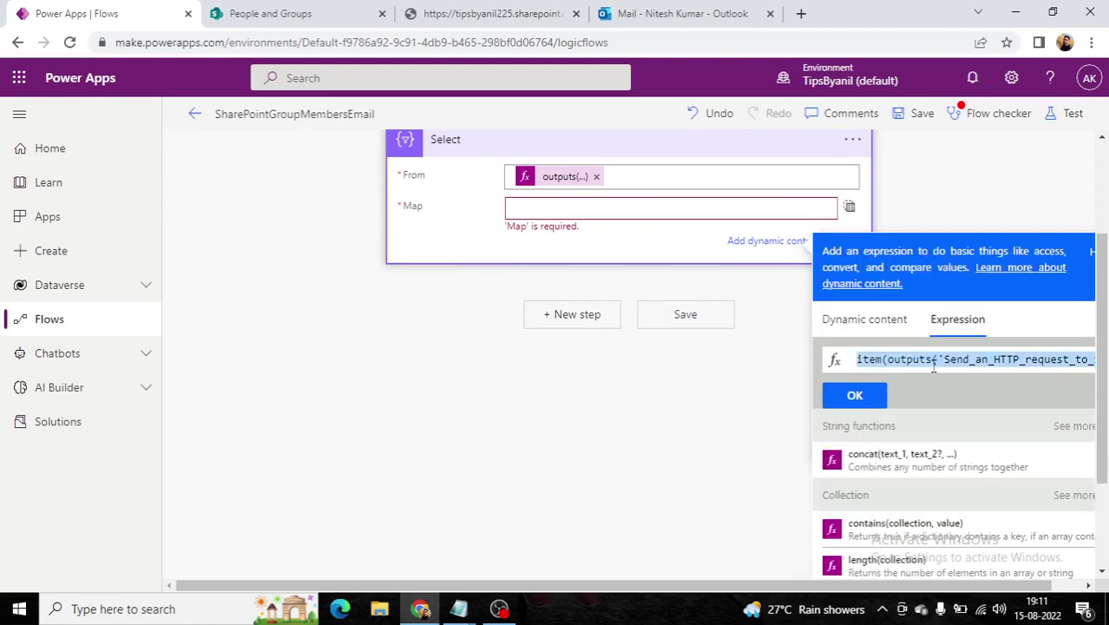
text(item())
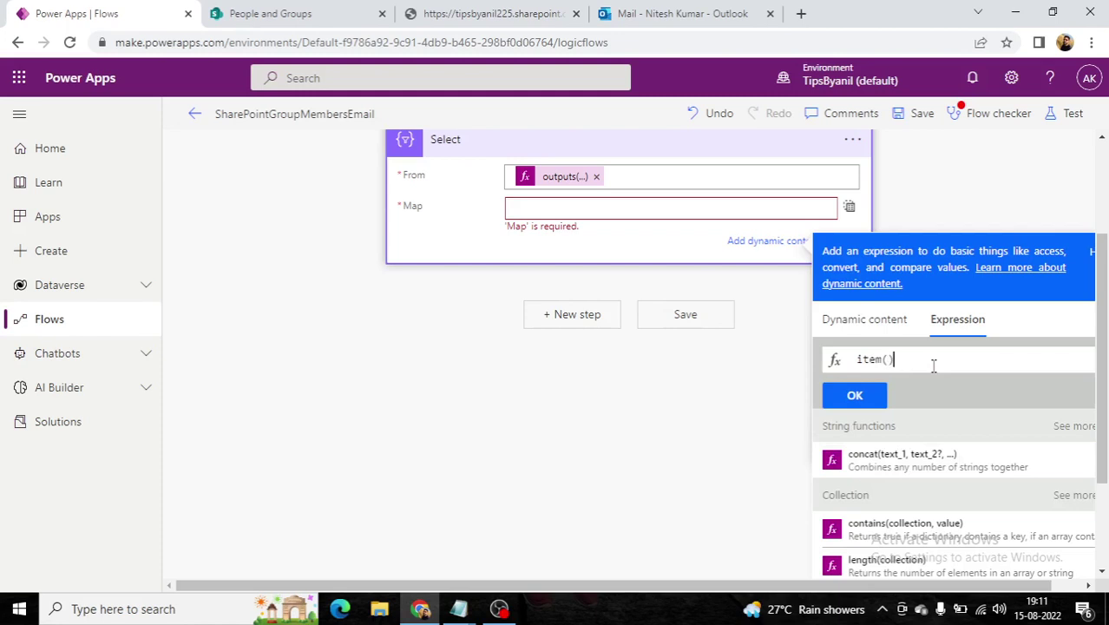
text(?['Email)
click(458, 608)
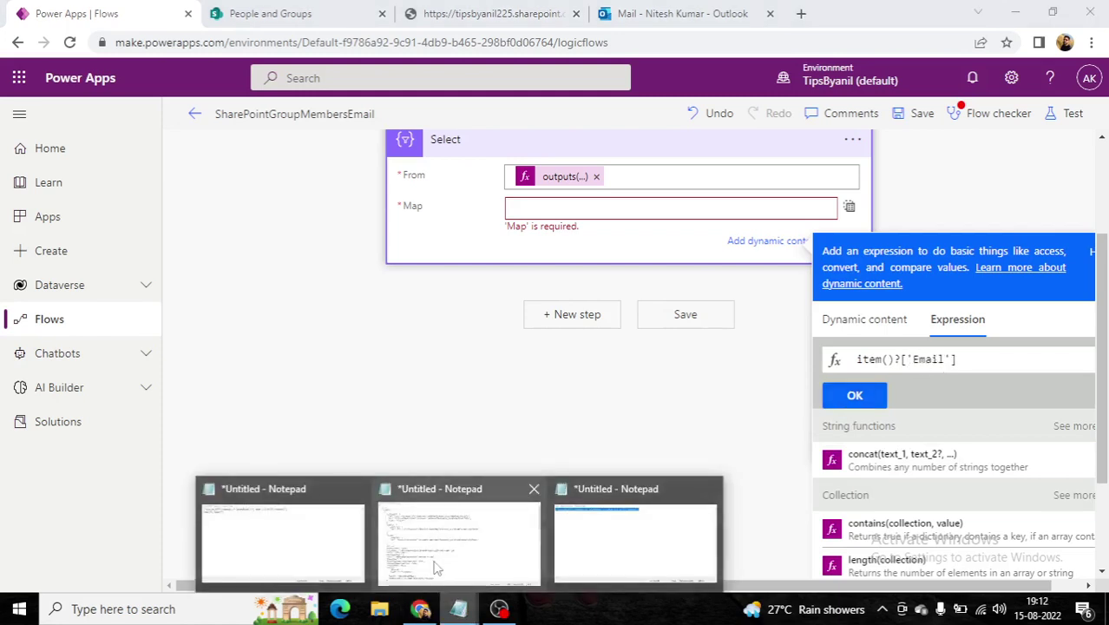
click(437, 568)
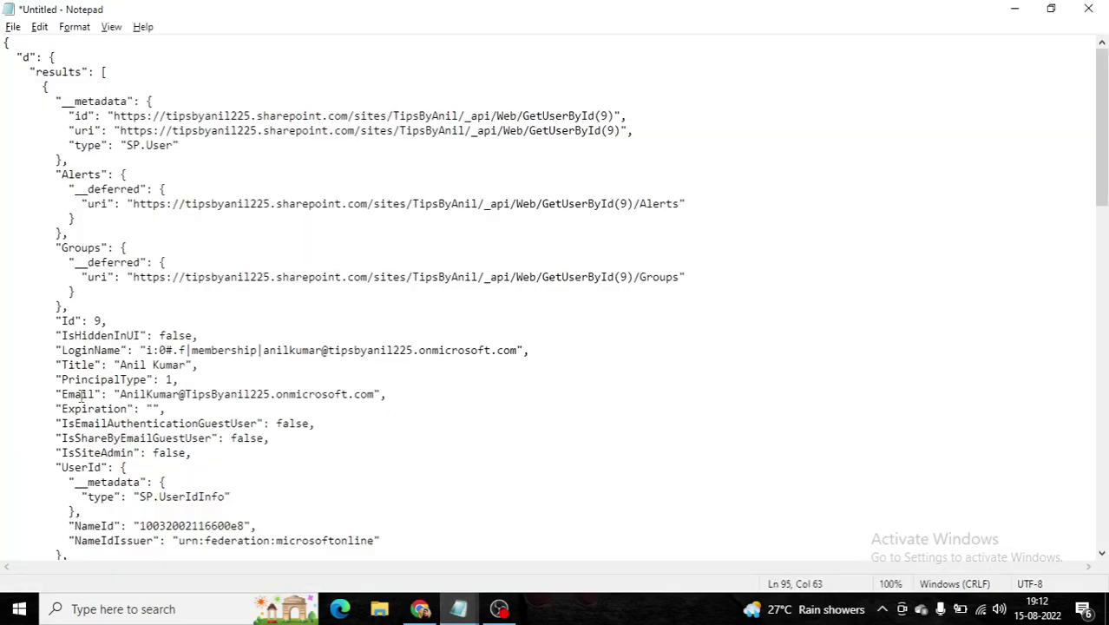
click(421, 608)
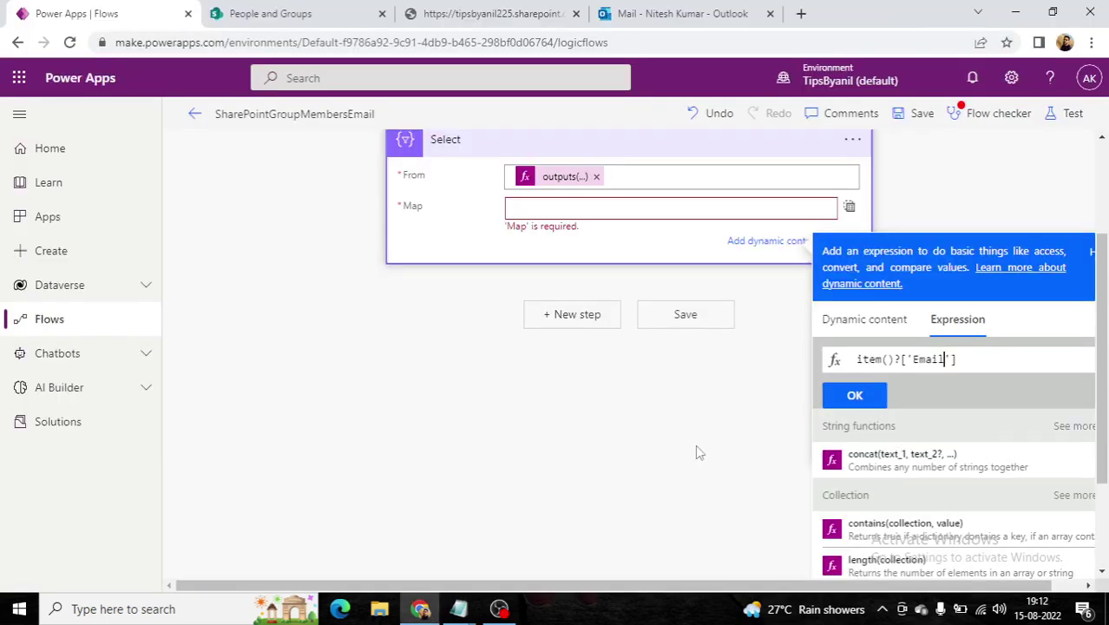
click(871, 396)
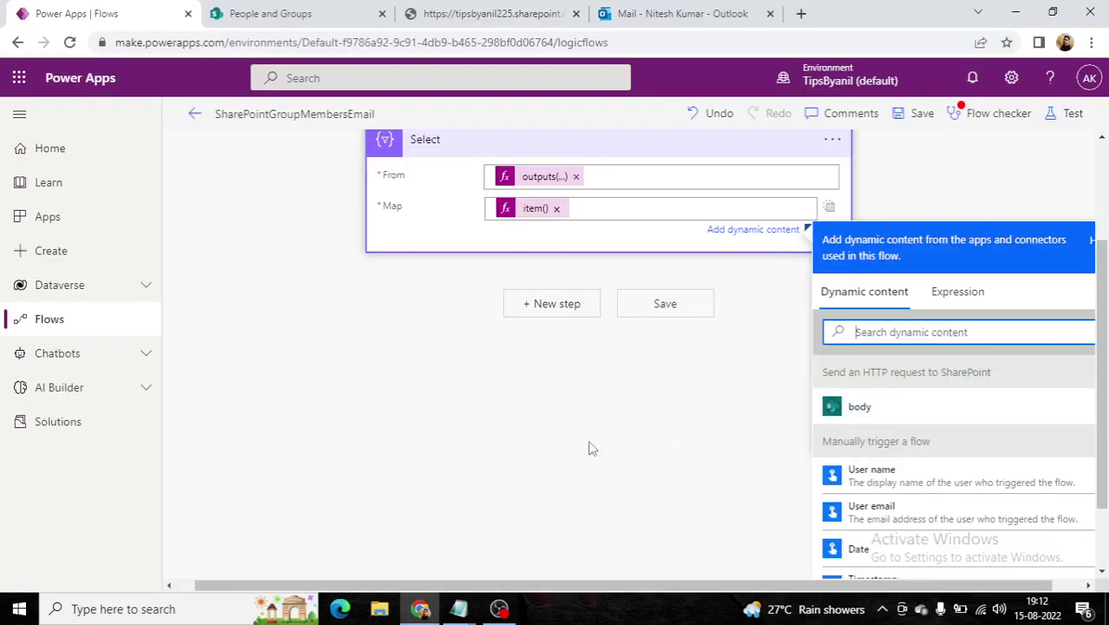
click(532, 422)
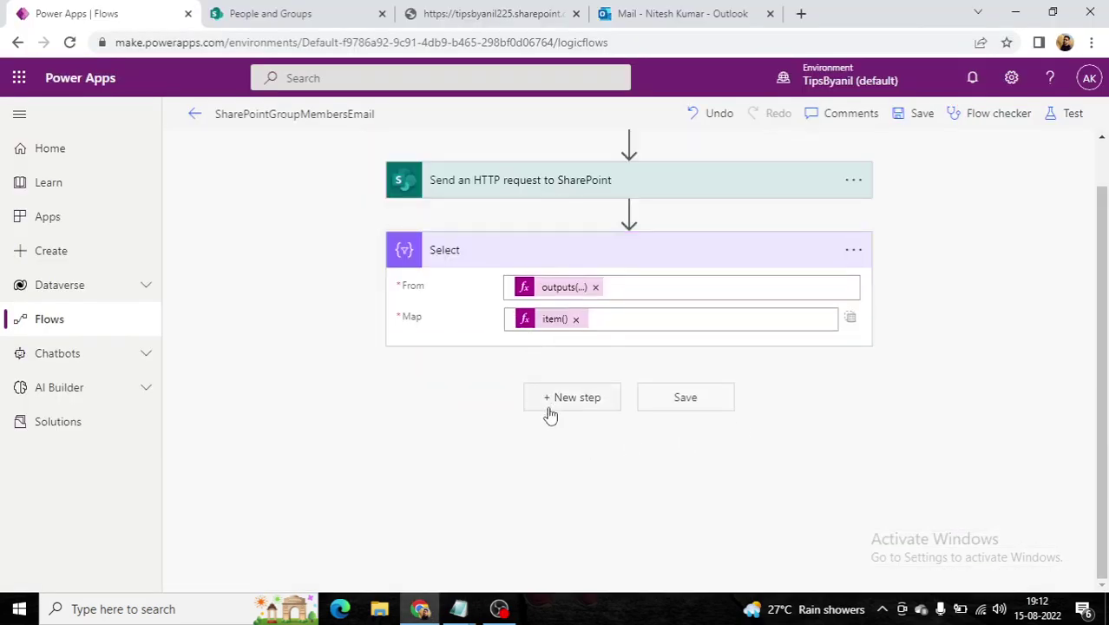
- Add the Data Operation "Compose" action after the Select action
click(563, 401)
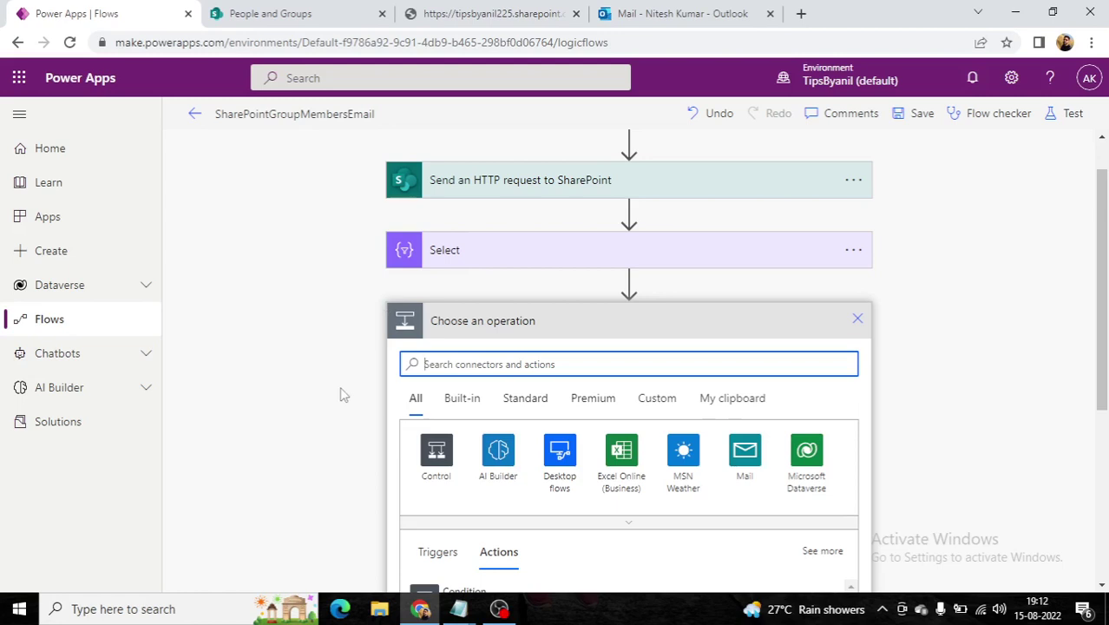
click(510, 358)
text(compo)
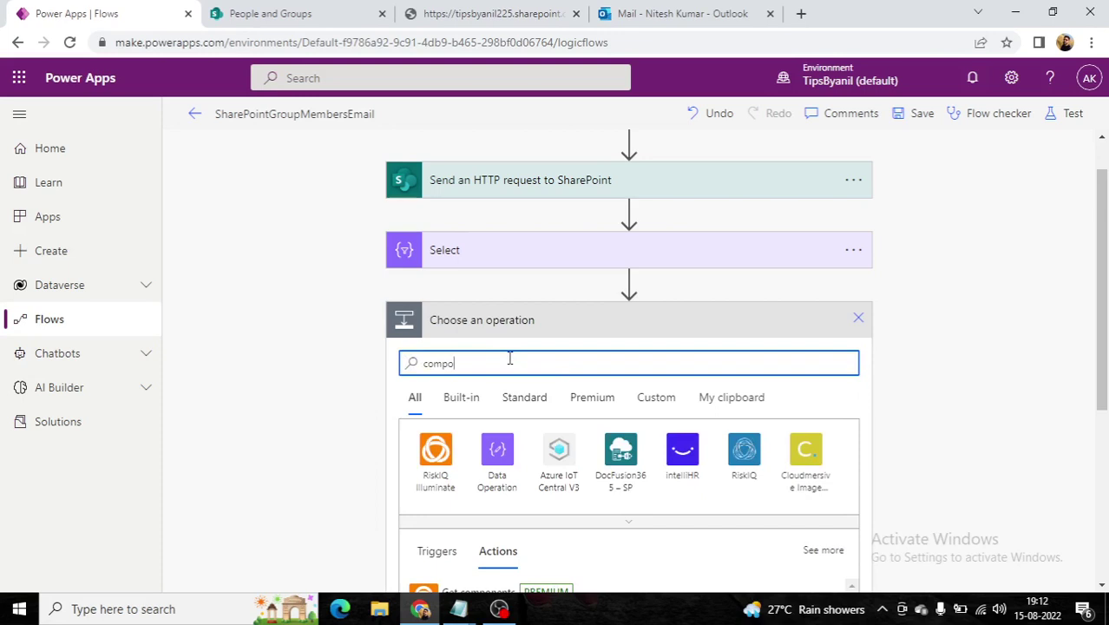
text(se)
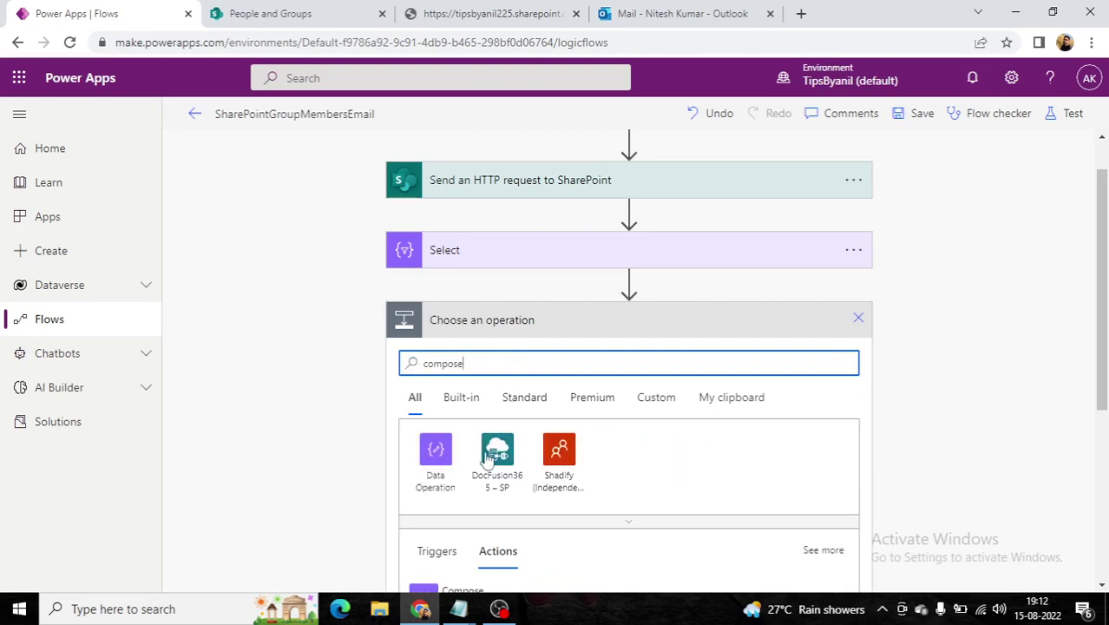
scroll(447, 469, down, 2)
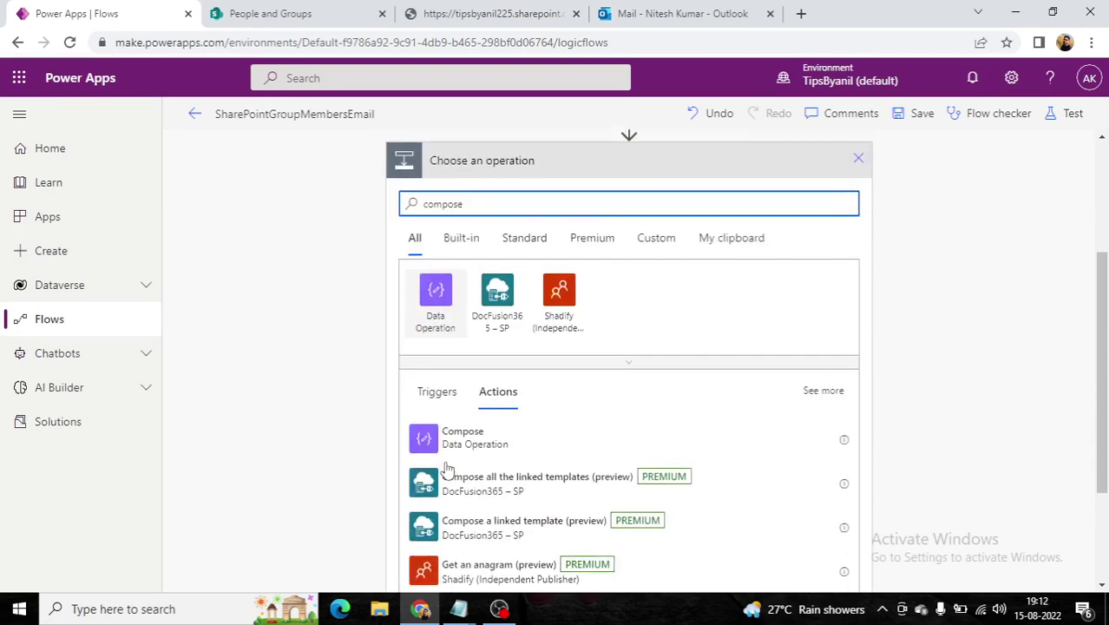
click(569, 439)
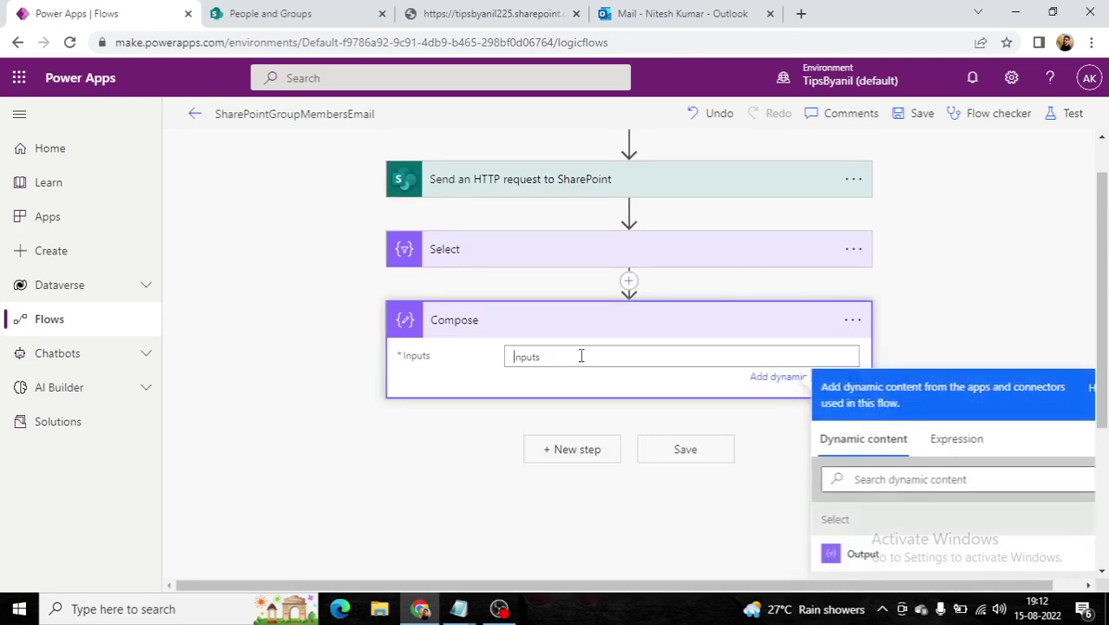
- Begin a join() expression for the Compose action's Inputs and insert the Select action's Output as its collection
click(983, 449)
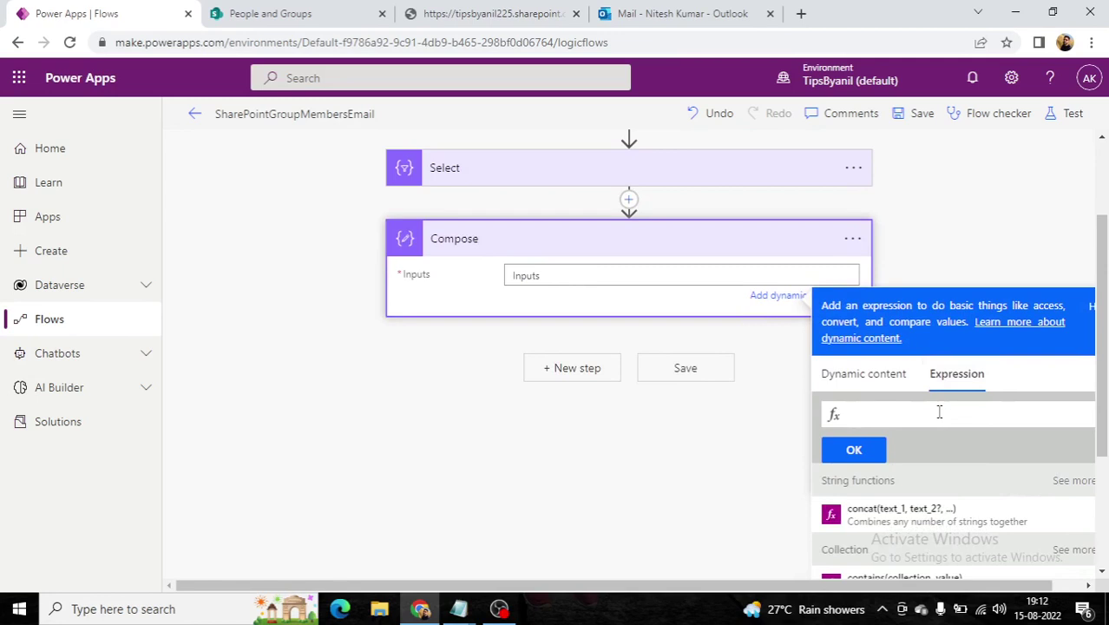
text(jopin)
key(BackSpace)
key(BackSpace)
text(in()
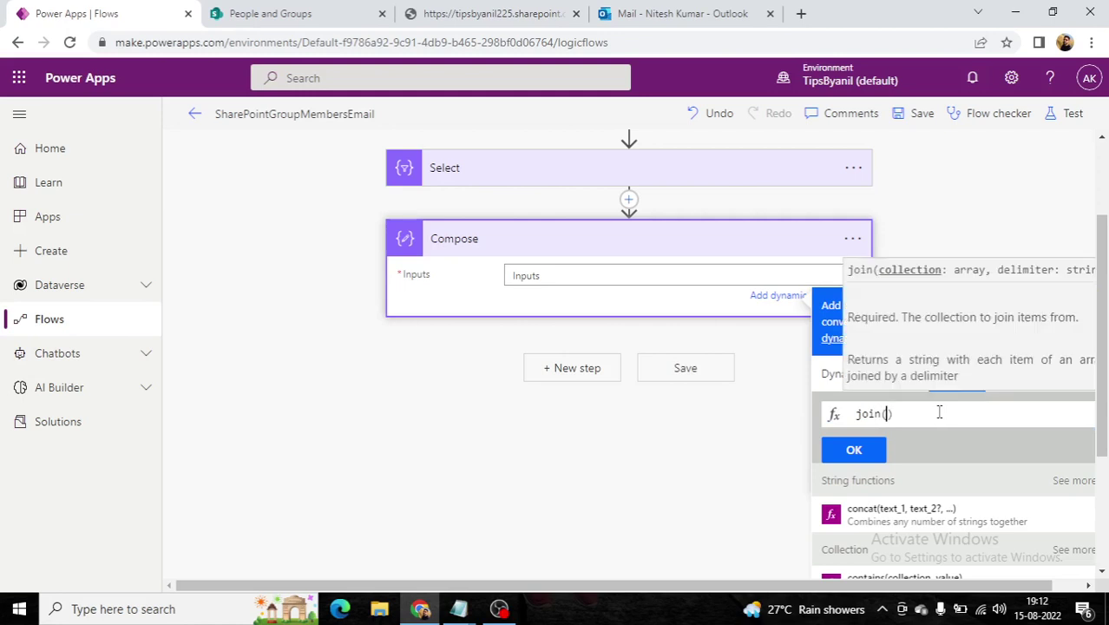
scroll(951, 499, down, 3)
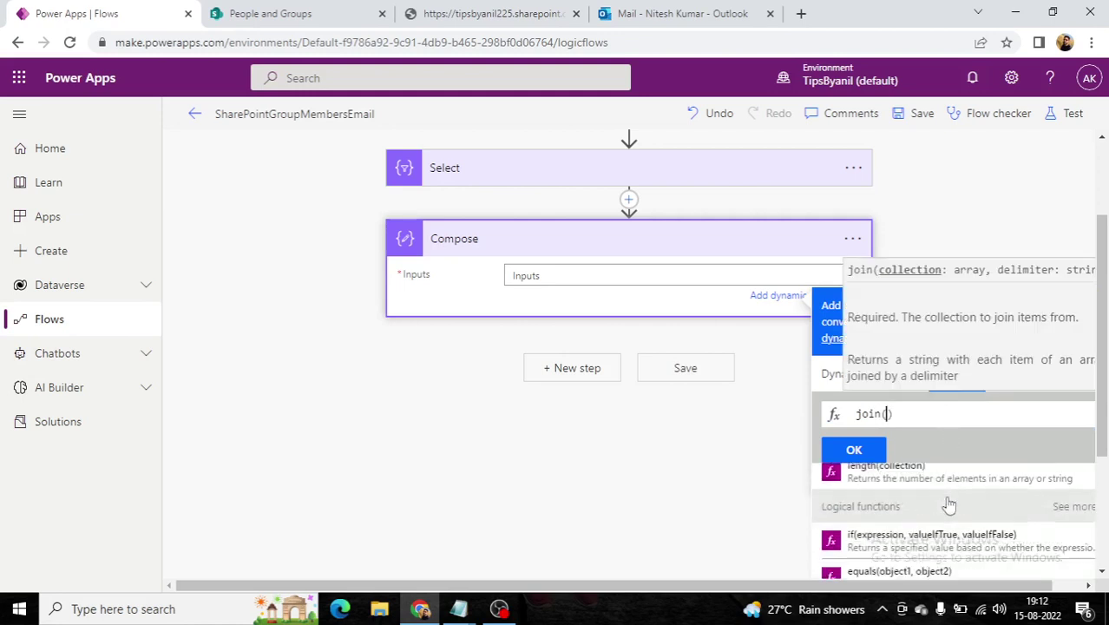
scroll(946, 502, up, 3)
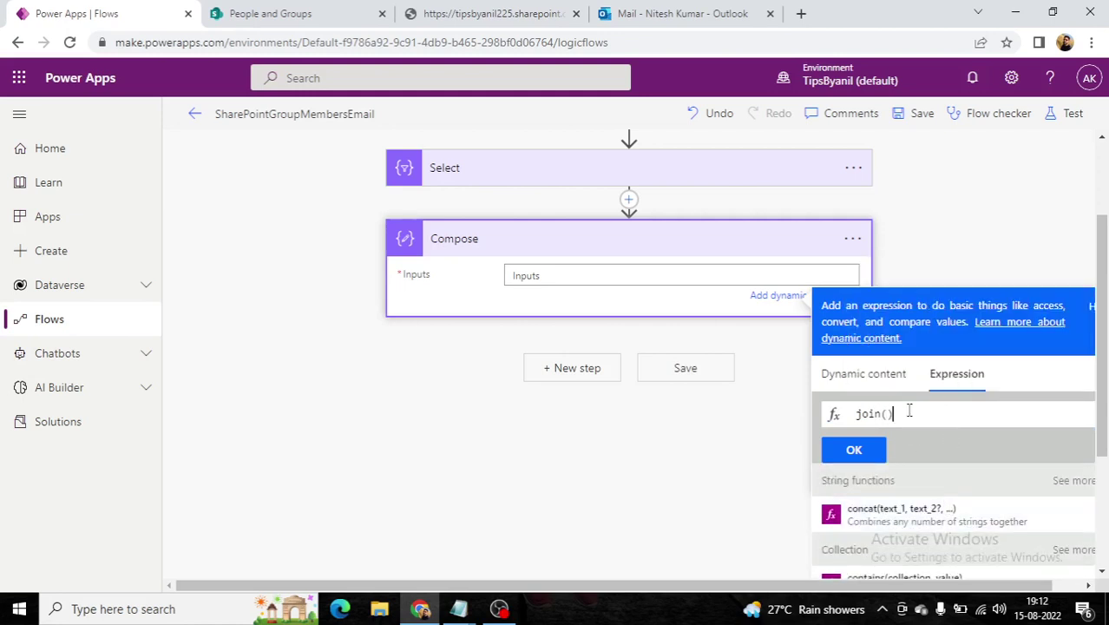
click(885, 382)
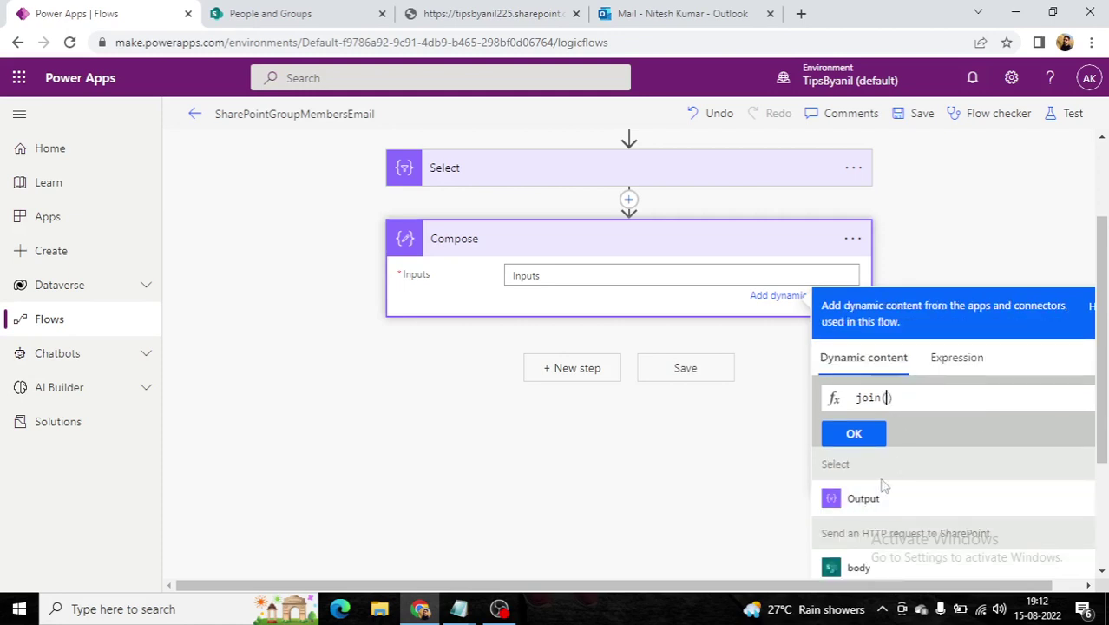
click(861, 501)
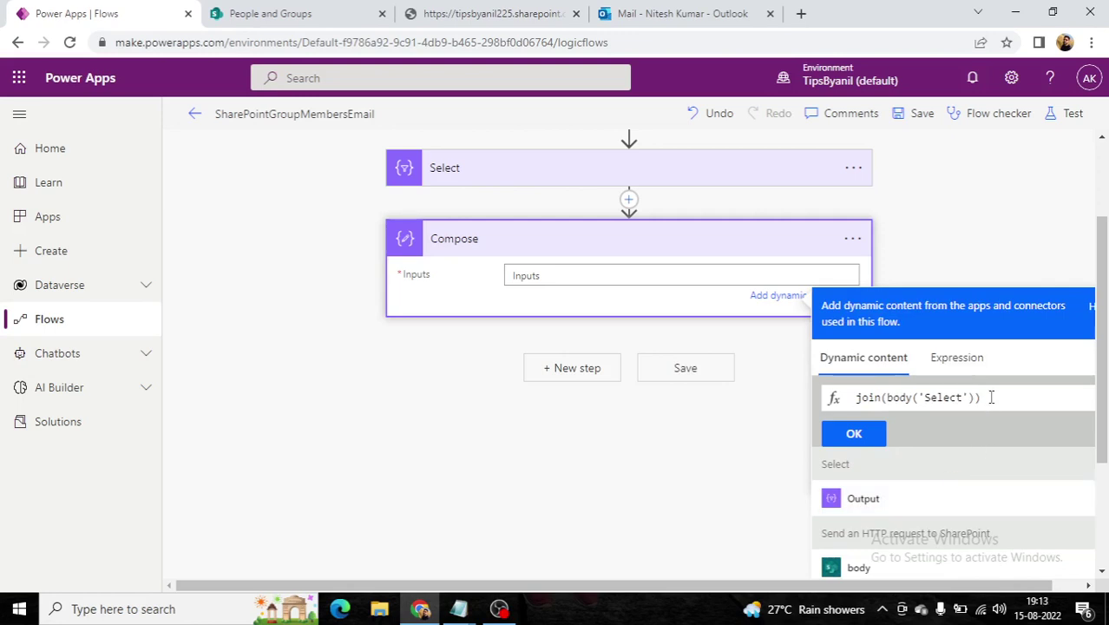
- Add ';' as the delimiter and apply the expression join(body('Select'),';') to the Compose Inputs
text(,)
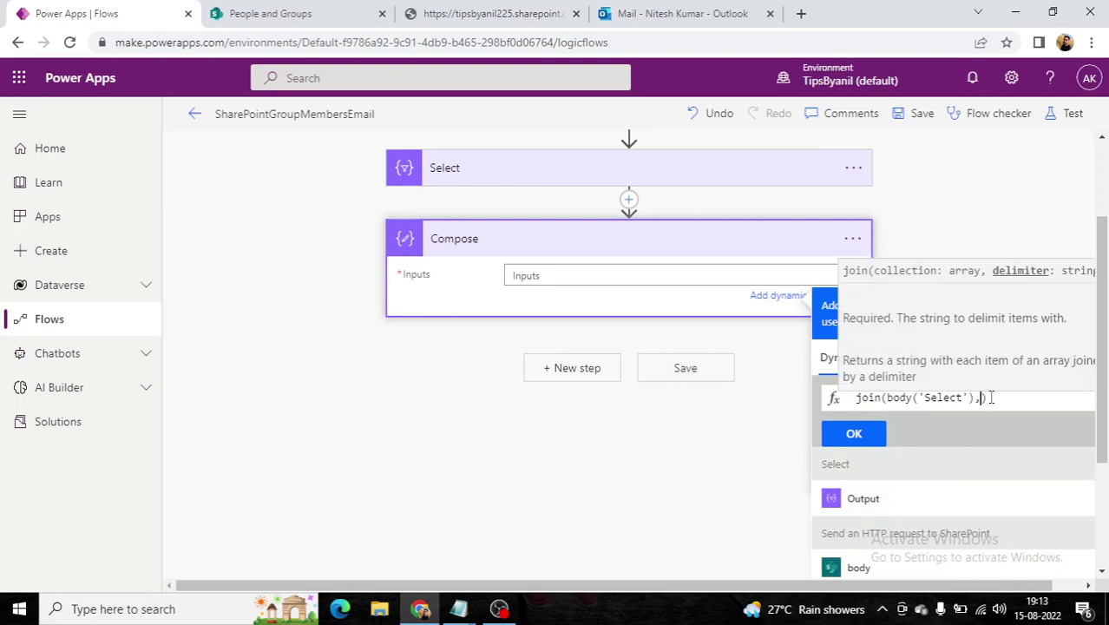
text(')
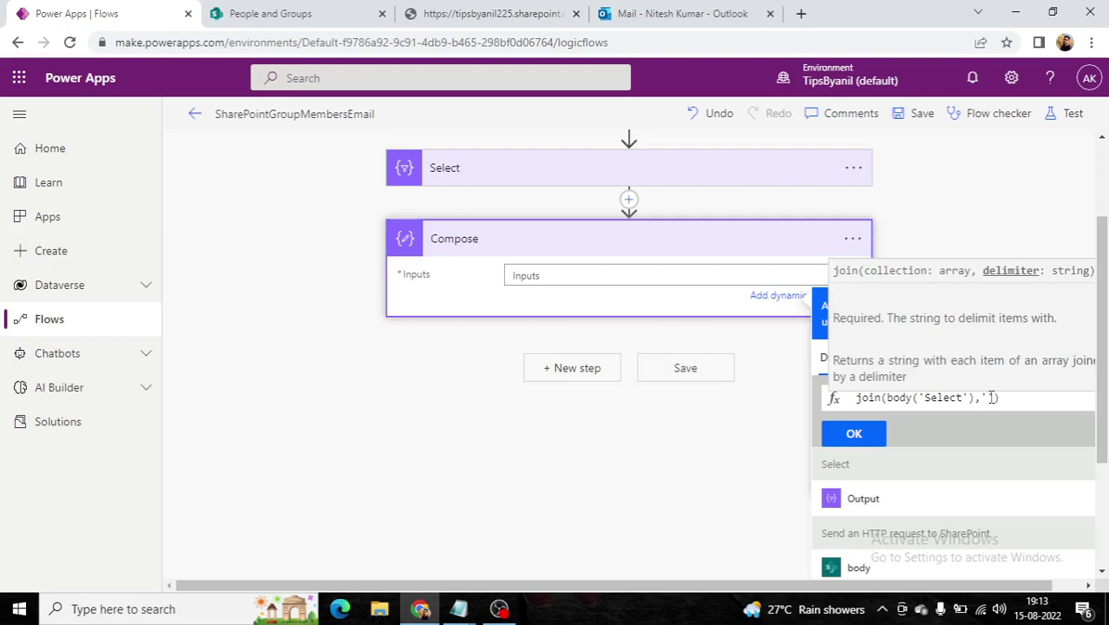
text(;)
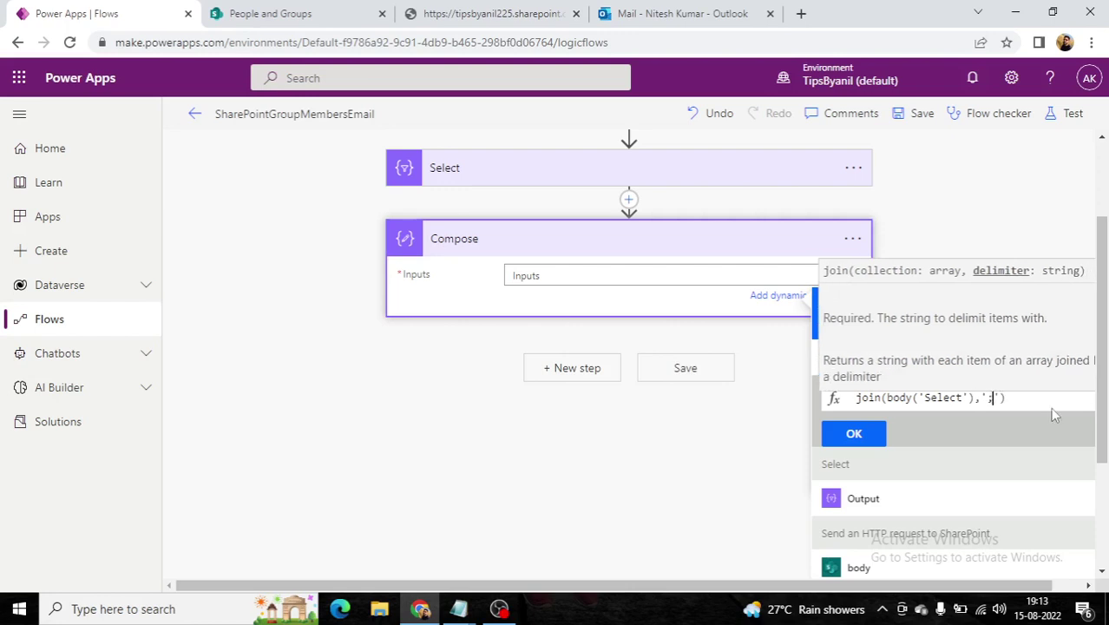
click(1046, 398)
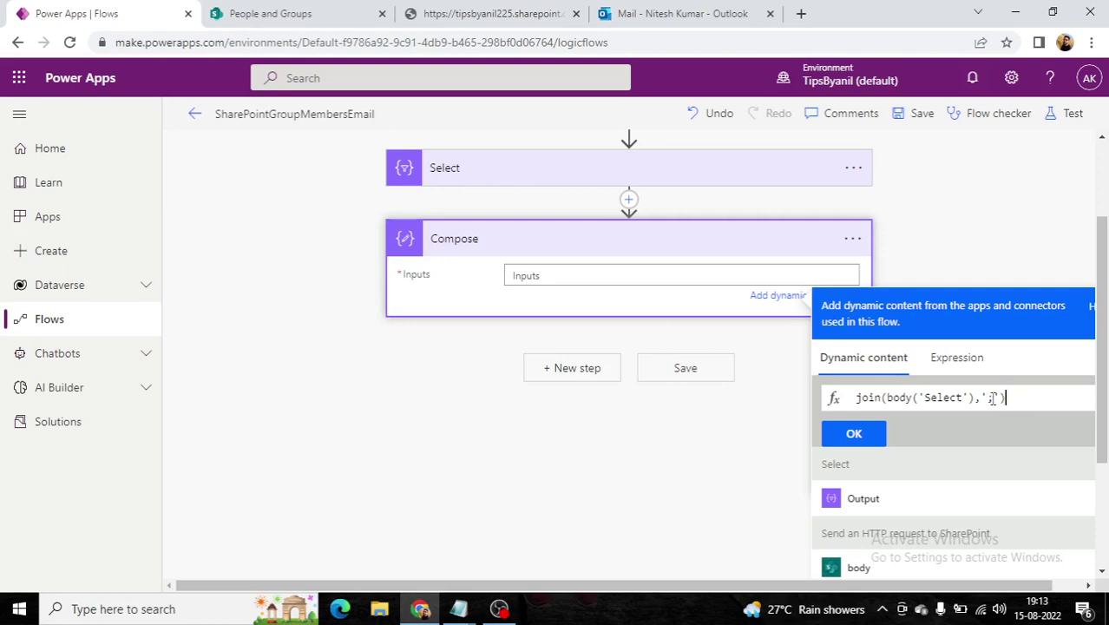
click(866, 435)
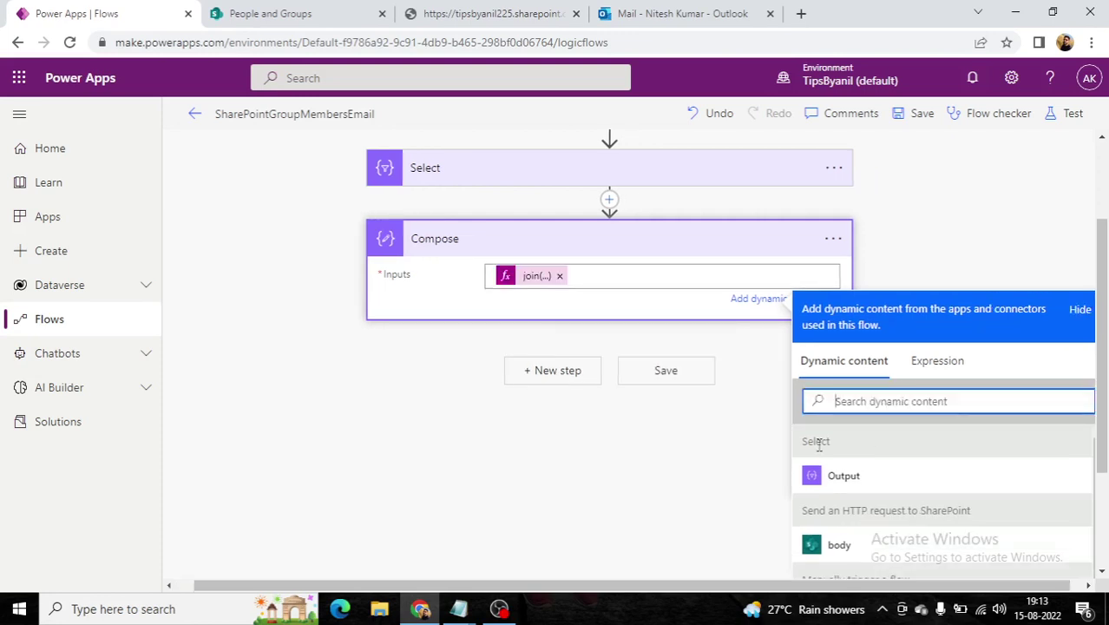
click(322, 403)
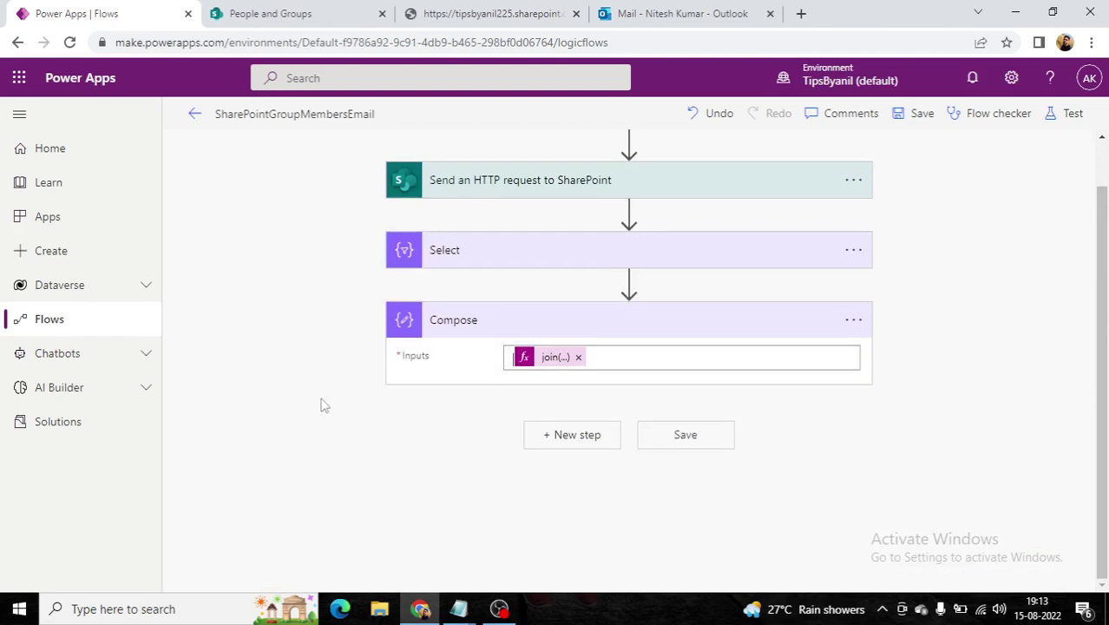
- Add the Office 365 Outlook action "Send an email (V2)" after Compose, searching for "outlook v2"
click(556, 435)
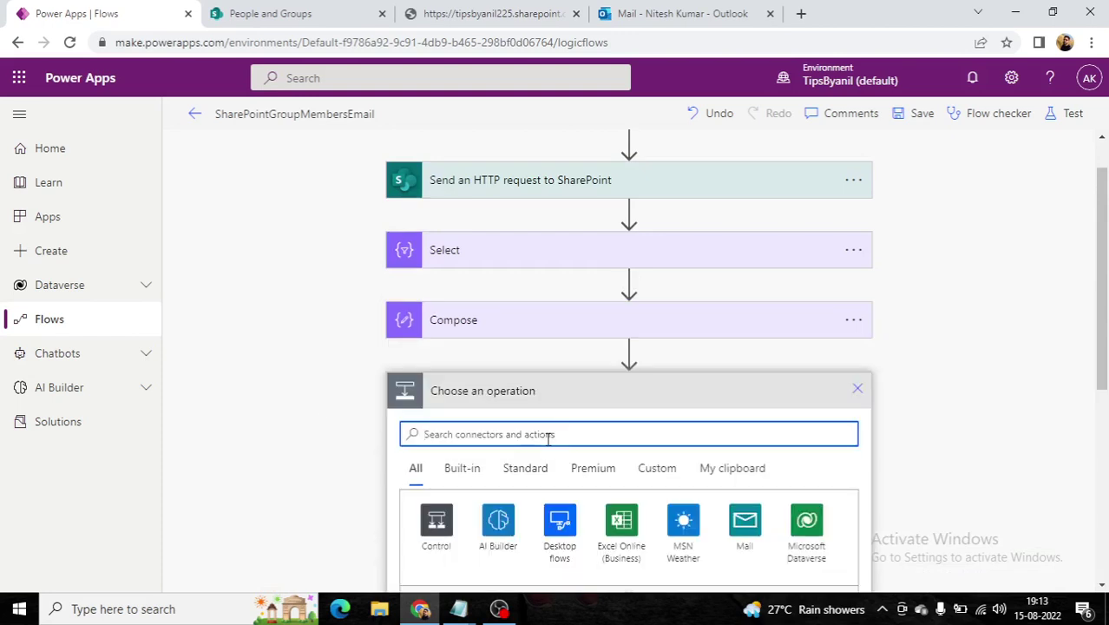
text(outloo)
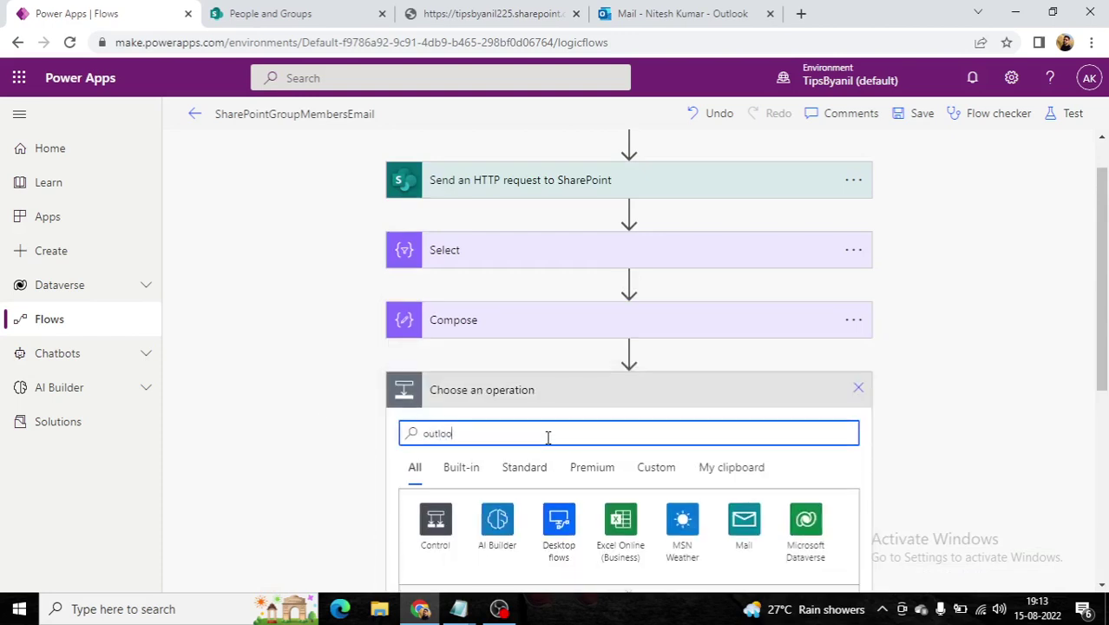
text(k v2)
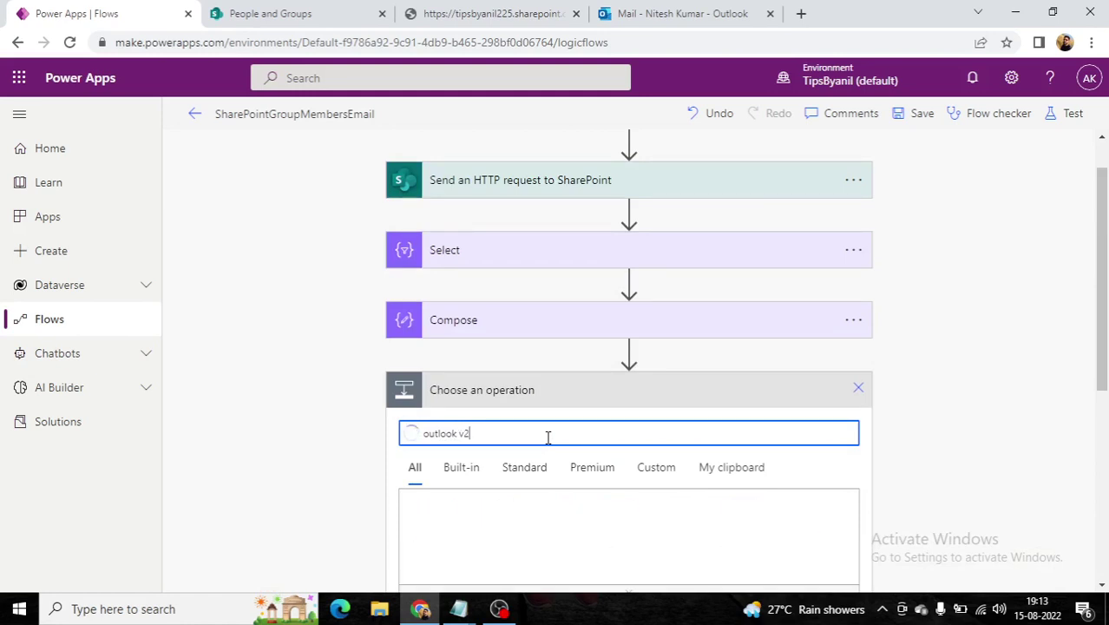
scroll(547, 437, down, 4)
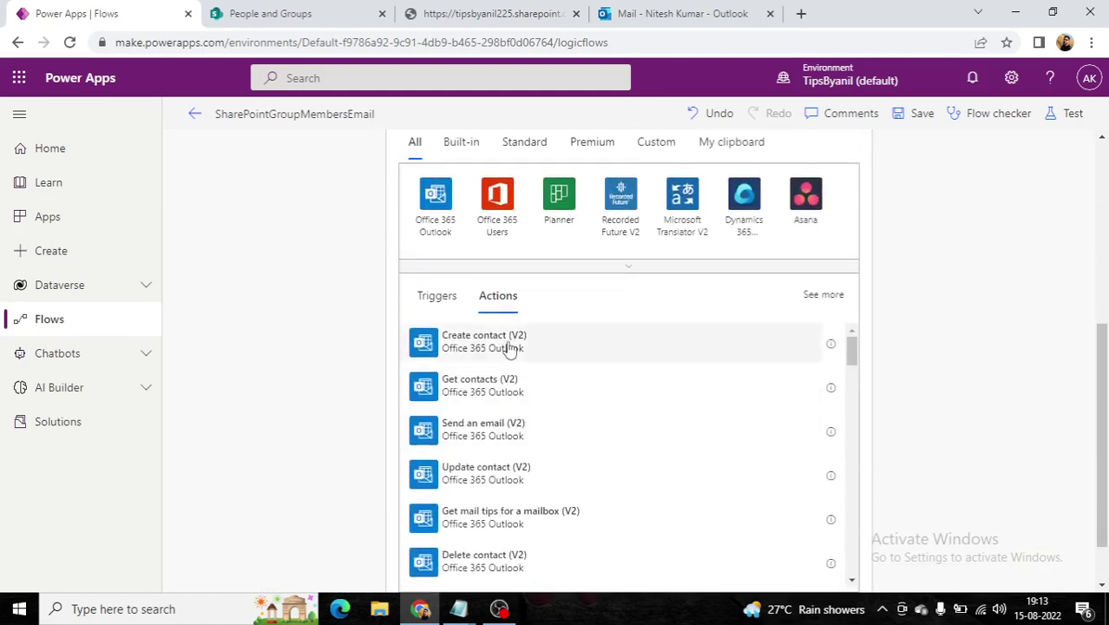
click(590, 425)
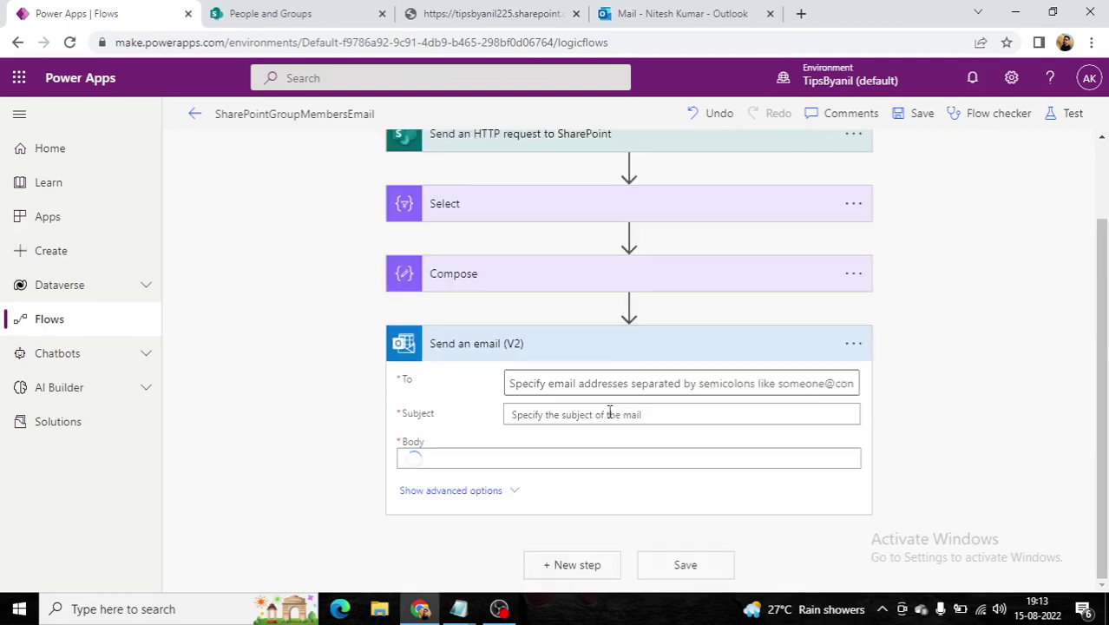
- Set the email's To field to the Compose action's Outputs as dynamic content
click(659, 366)
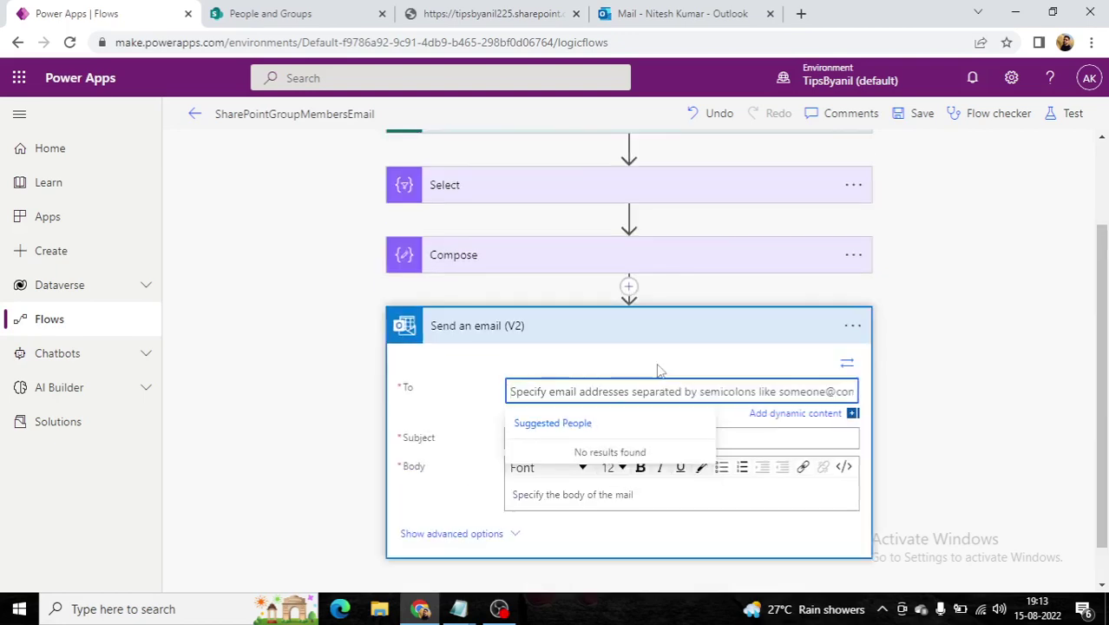
click(814, 414)
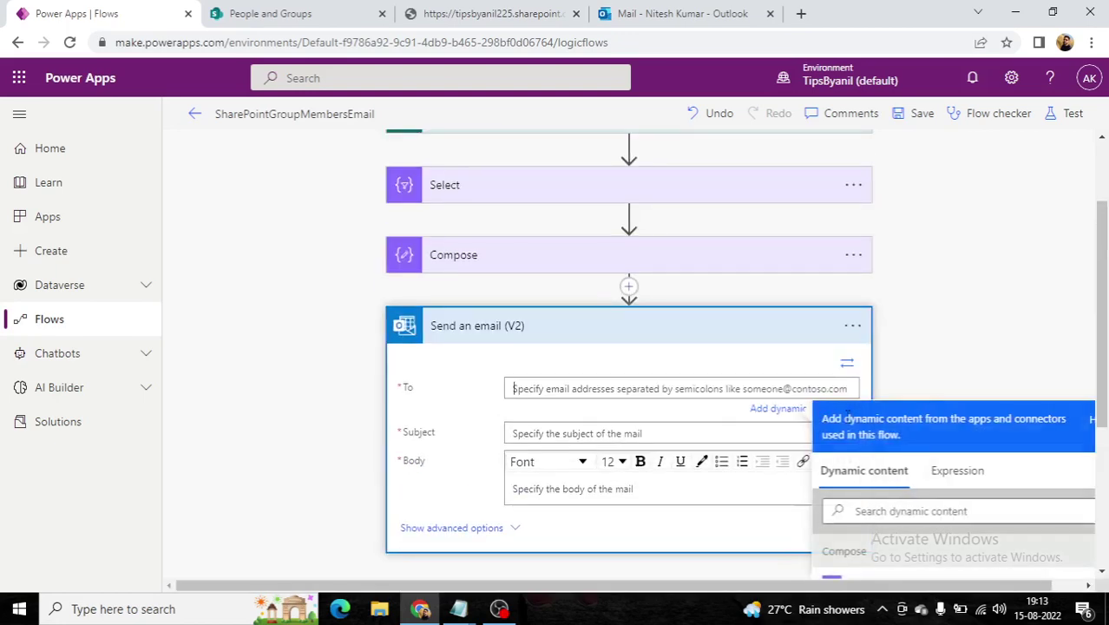
click(955, 471)
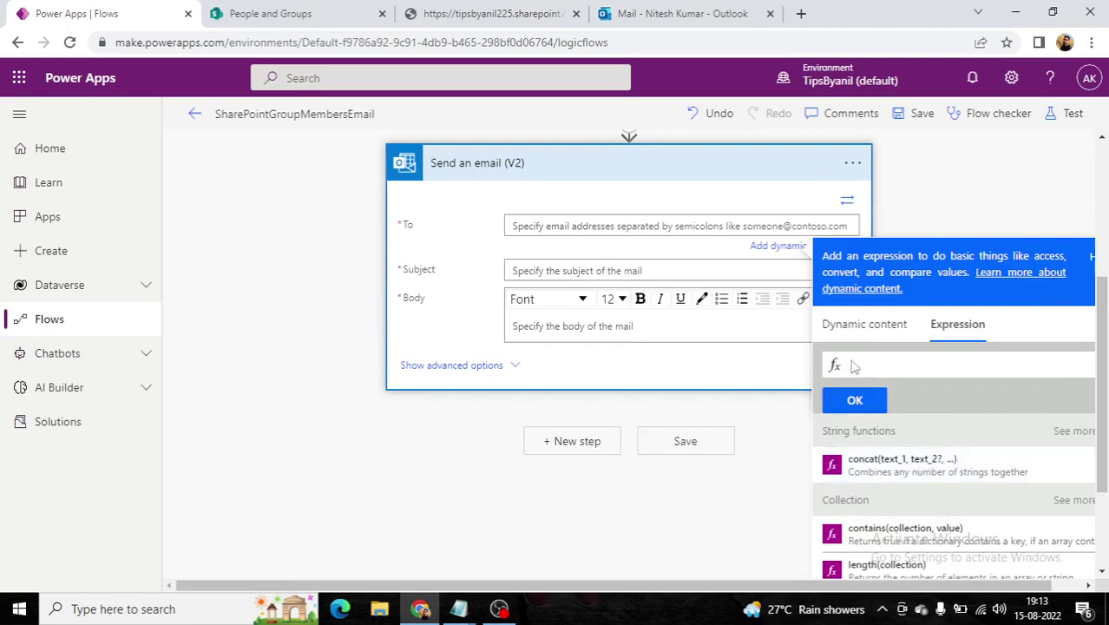
click(854, 330)
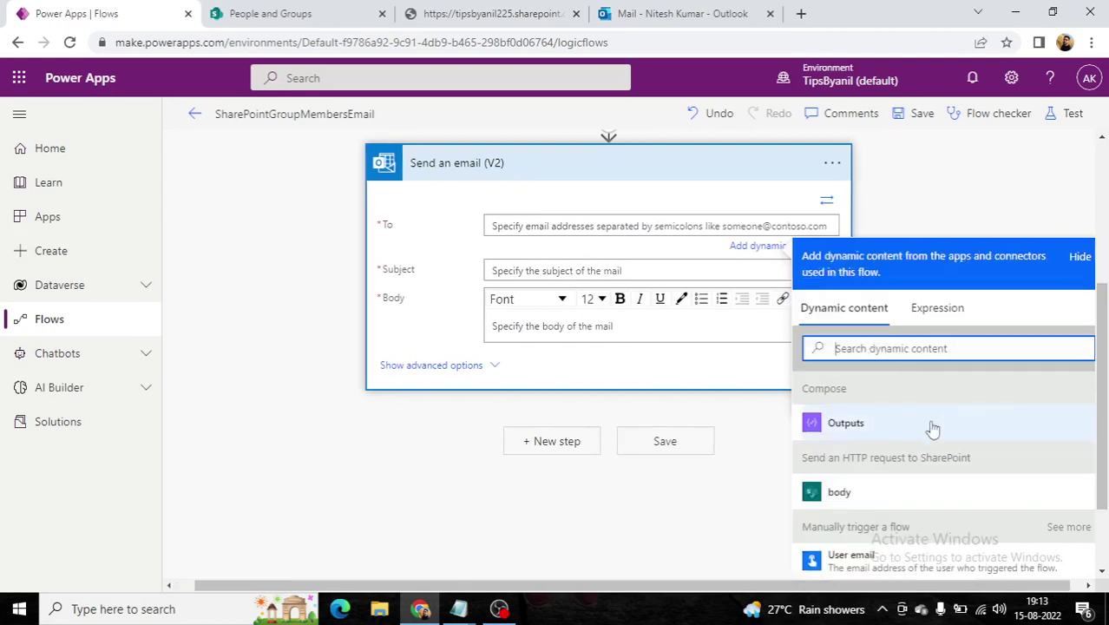
click(847, 423)
- Enter "Test Email" as both the subject and the body of the email
click(521, 271)
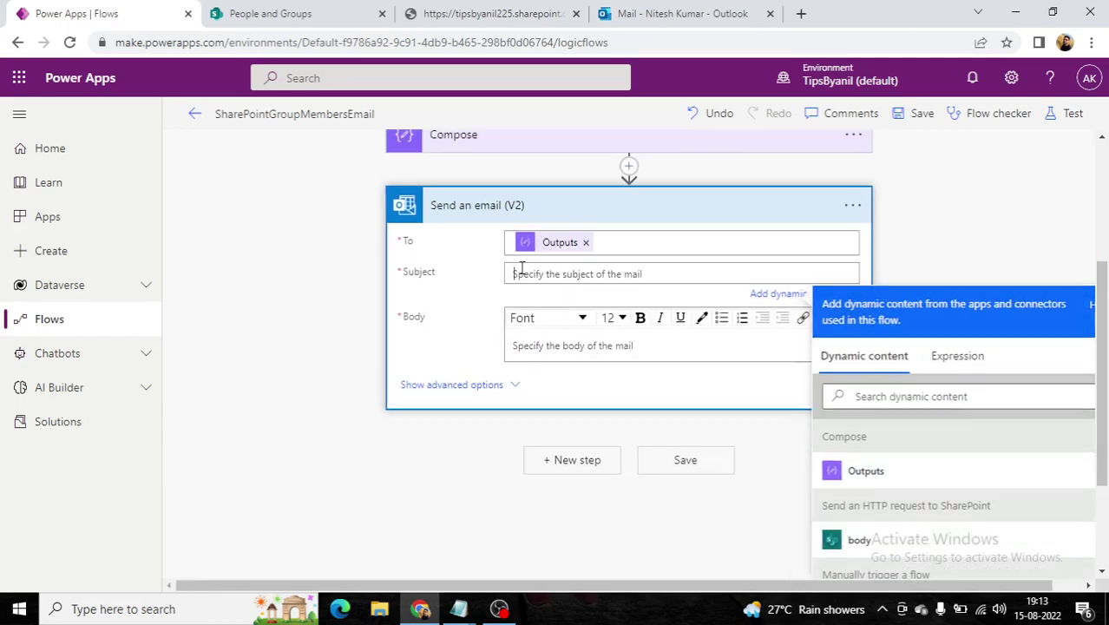
text(Test Email)
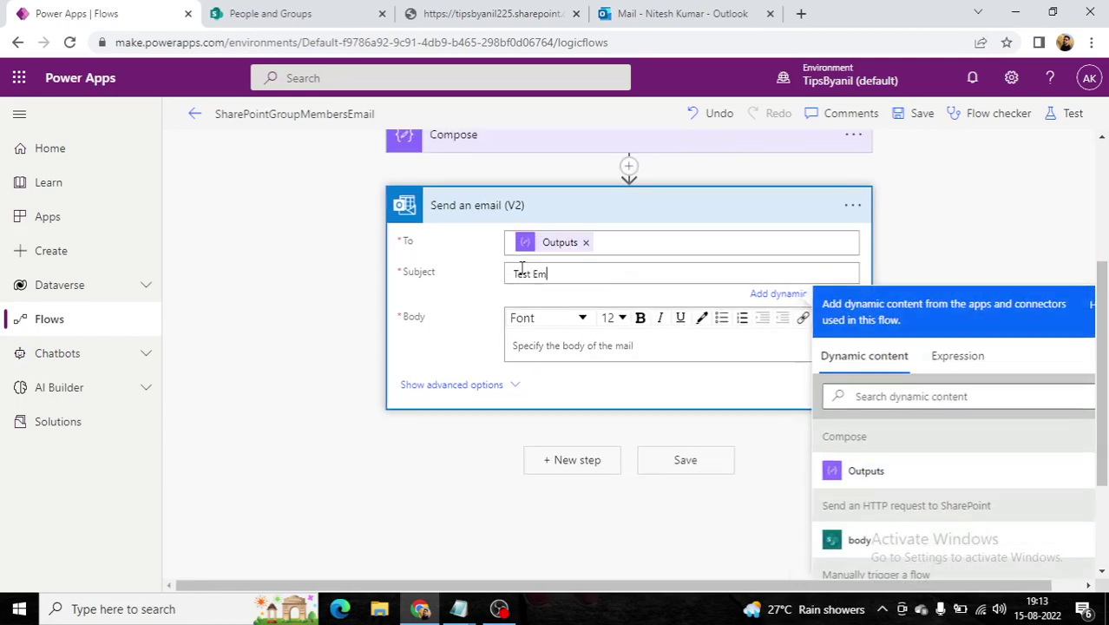
click(536, 355)
text(Test Email)
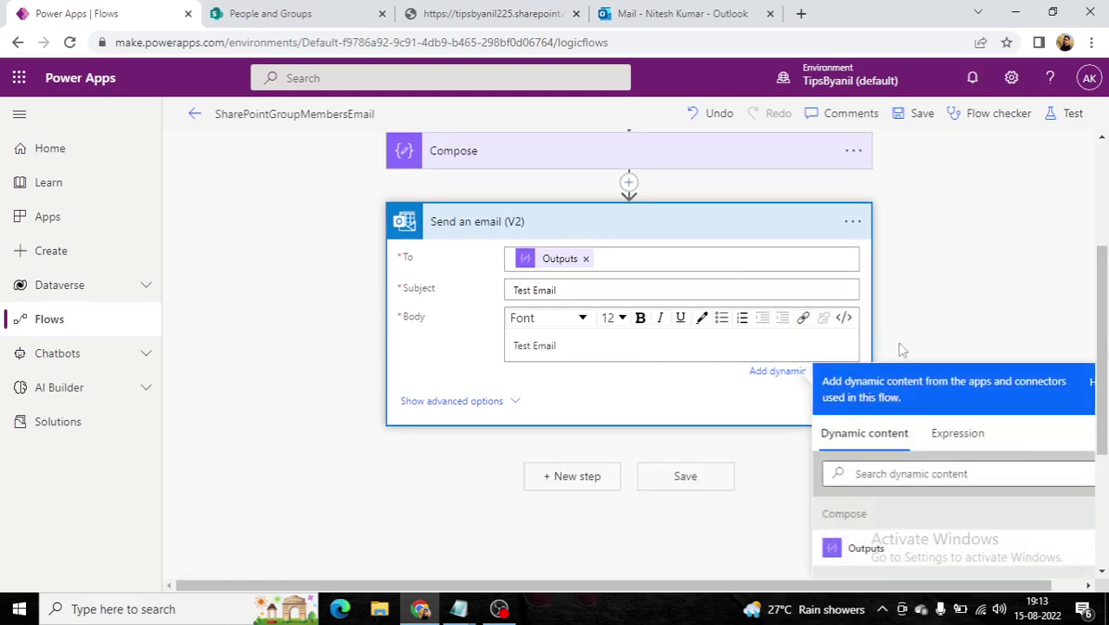
click(940, 326)
- Save the flow and run it as a manual test
click(918, 114)
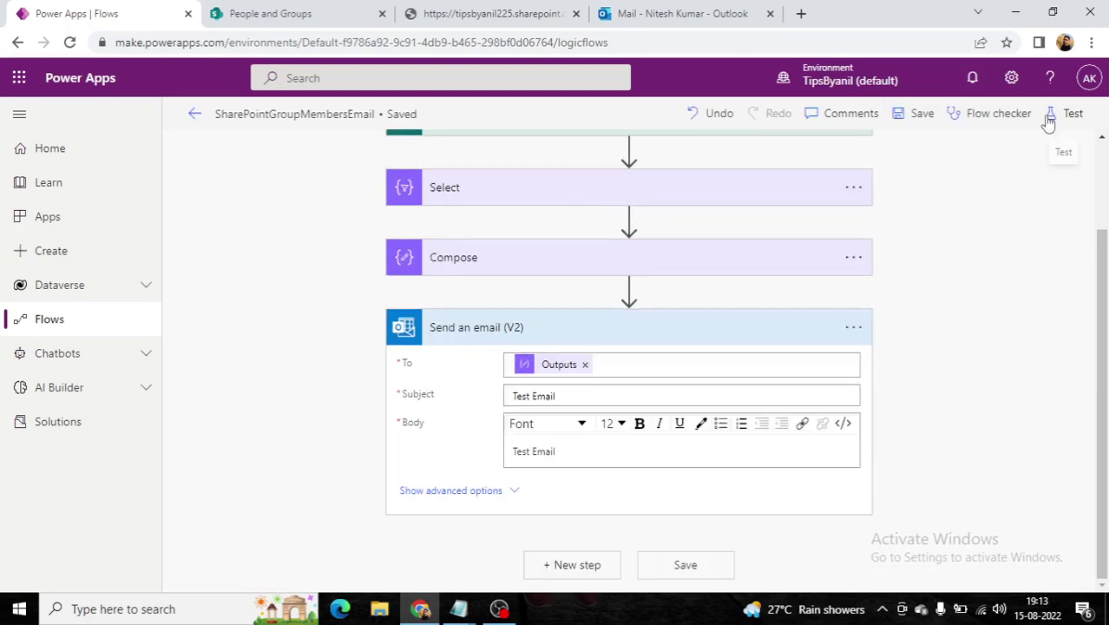
click(1048, 120)
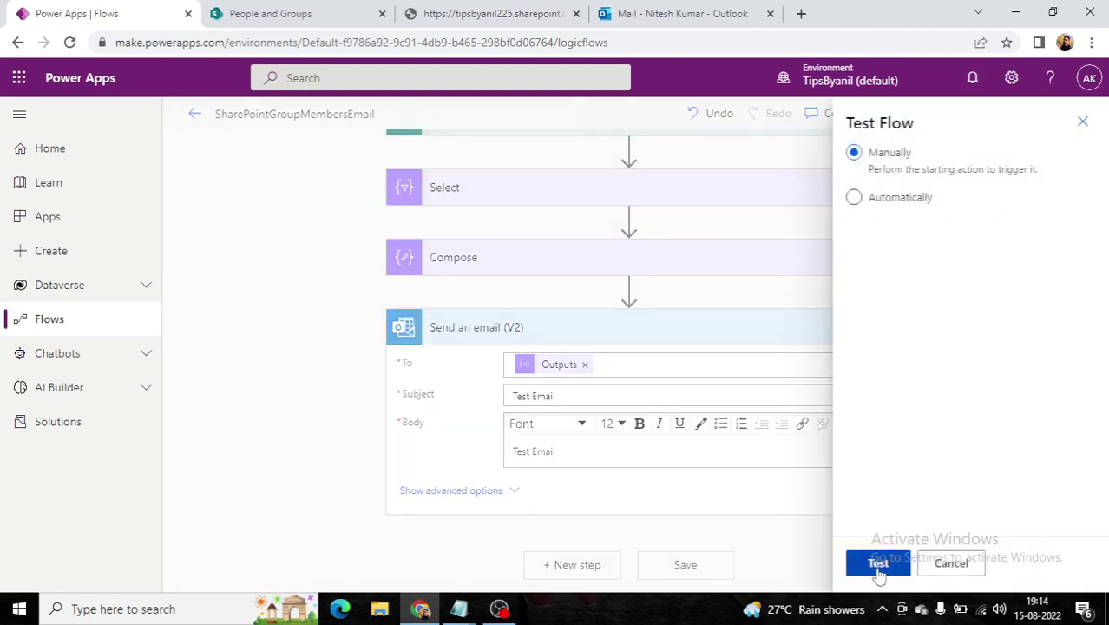
click(878, 566)
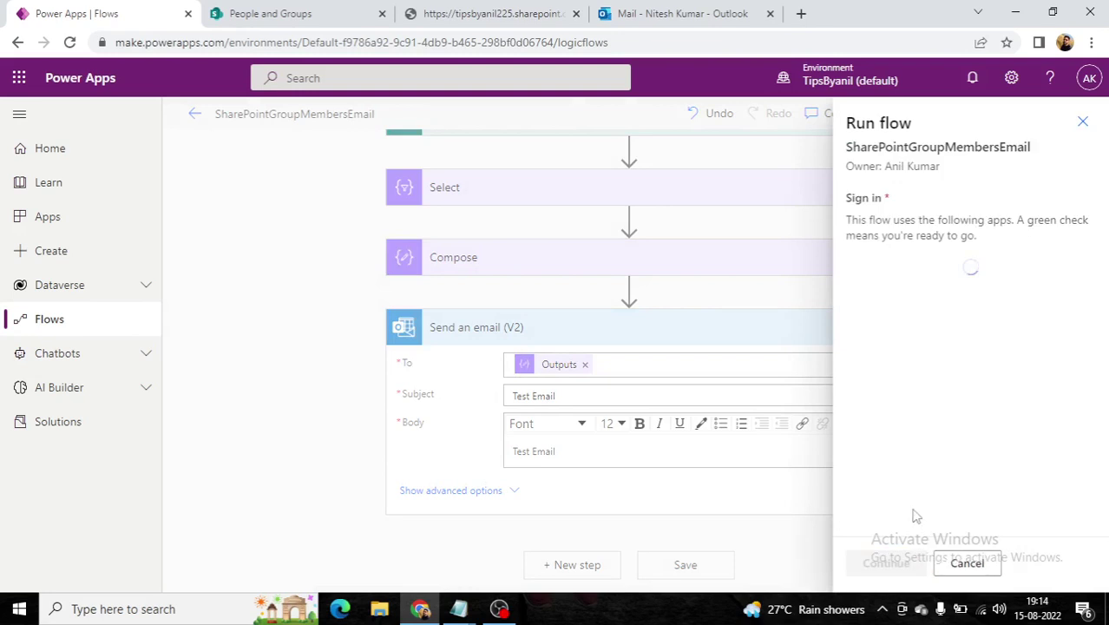
click(899, 572)
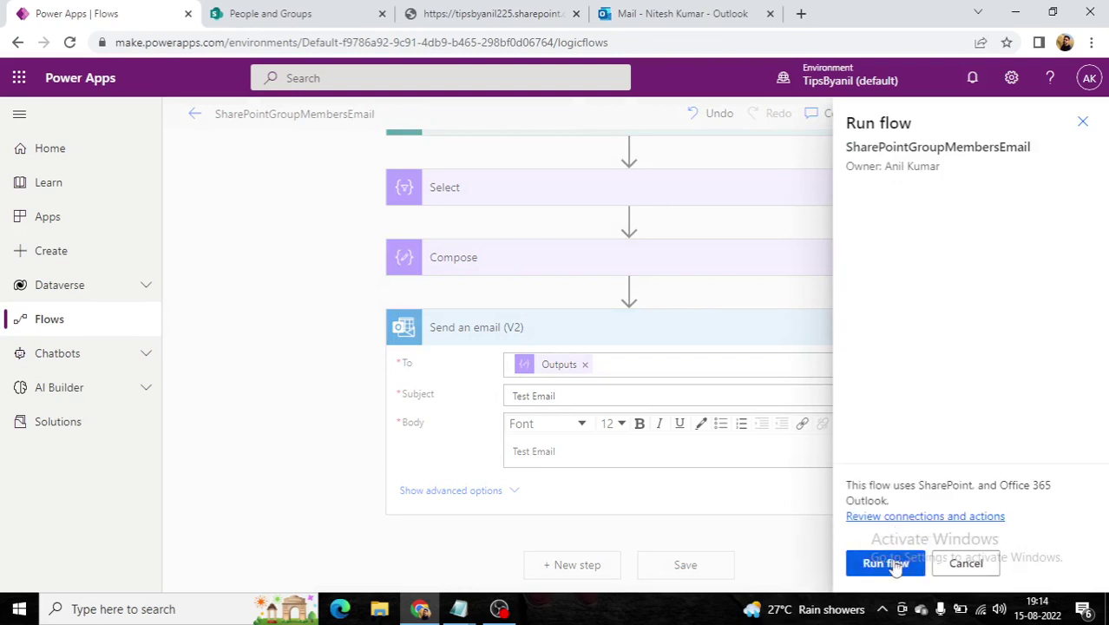
click(894, 564)
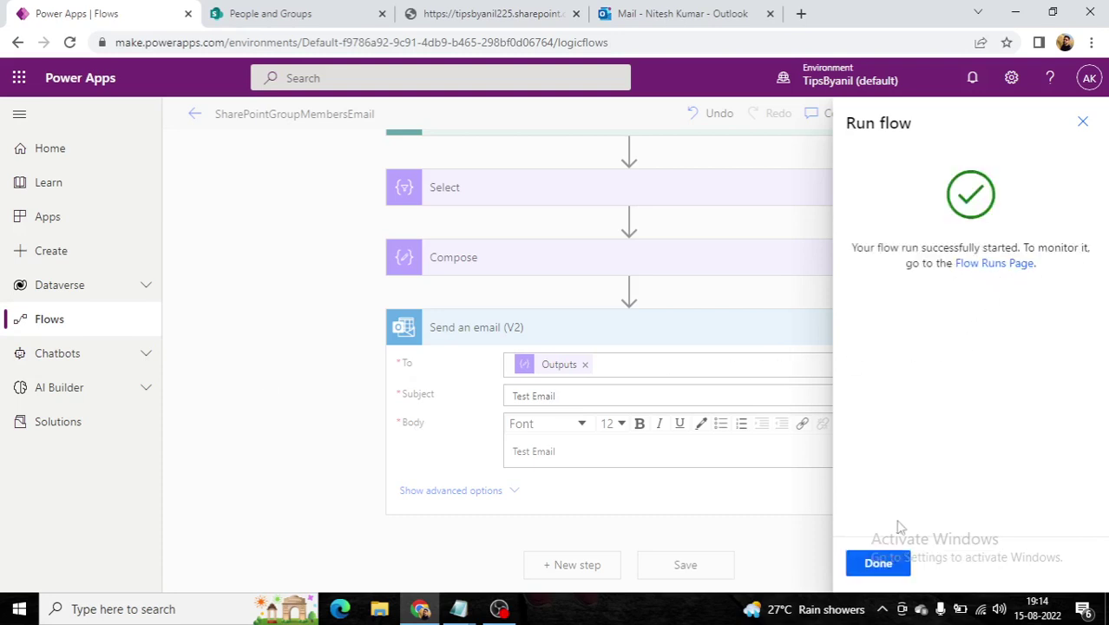
click(880, 562)
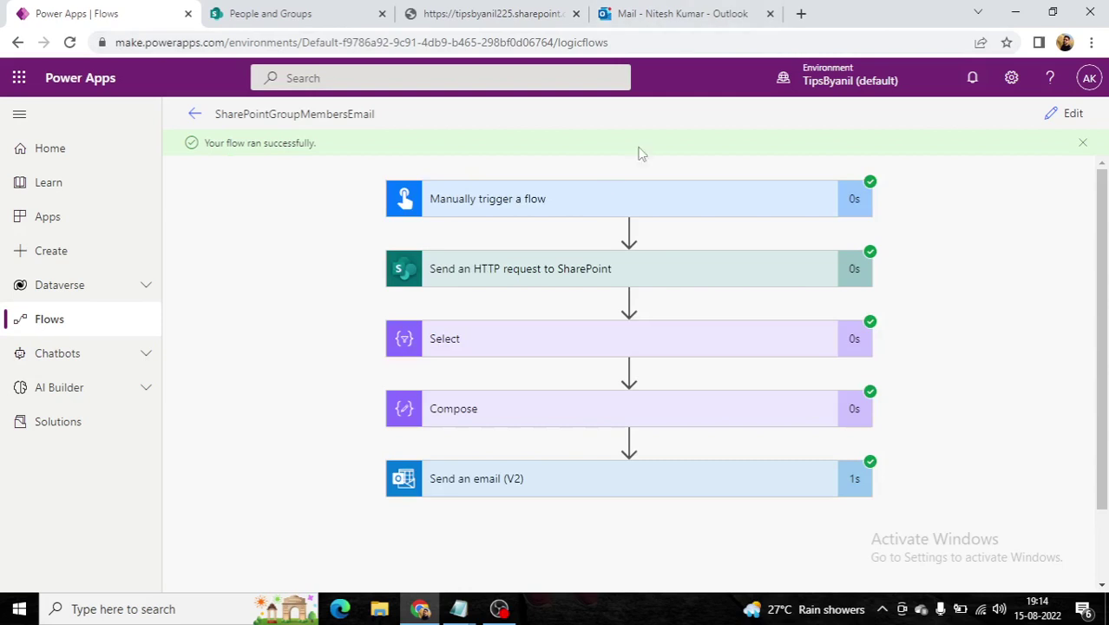
- Switch to Outlook, open the received Test Email and compare its recipients with the DPMO Group members in SharePoint
click(665, 13)
click(339, 223)
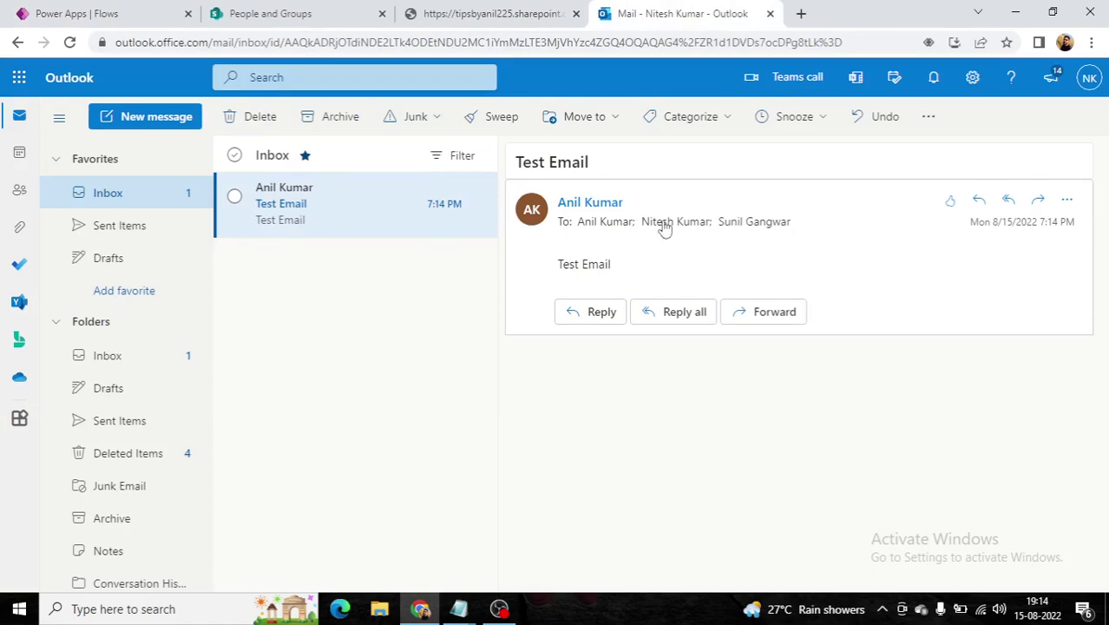
click(664, 223)
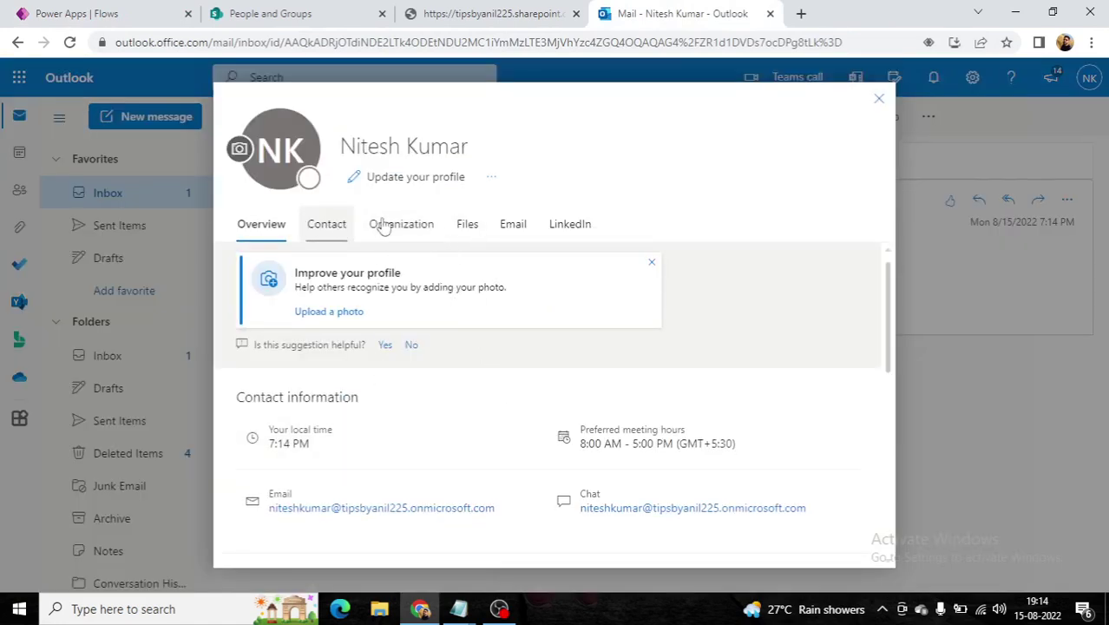
click(935, 151)
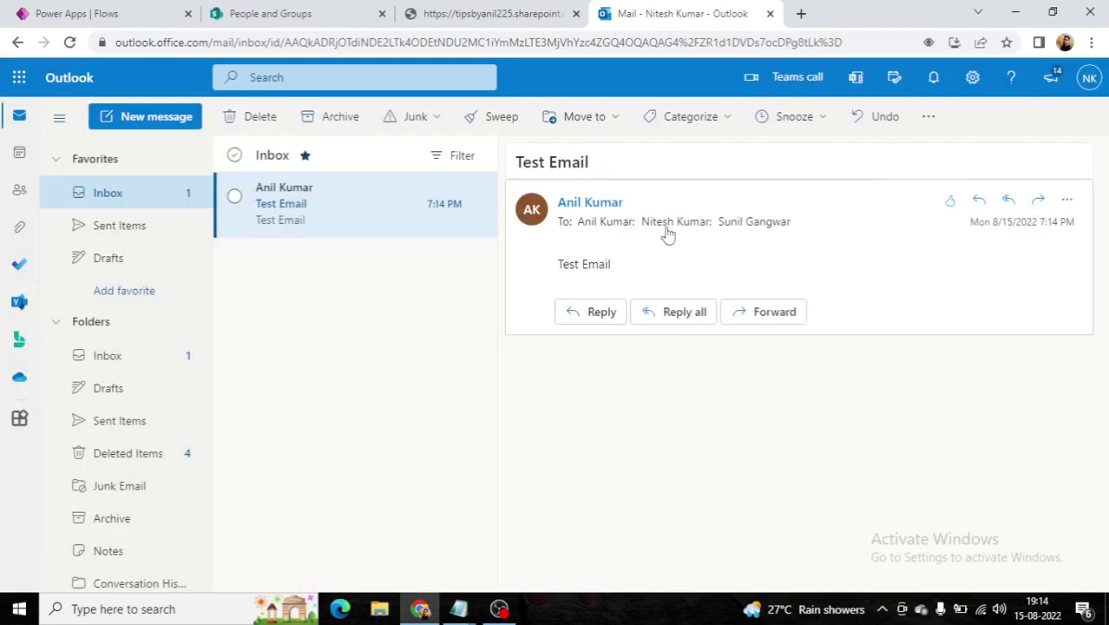
click(275, 11)
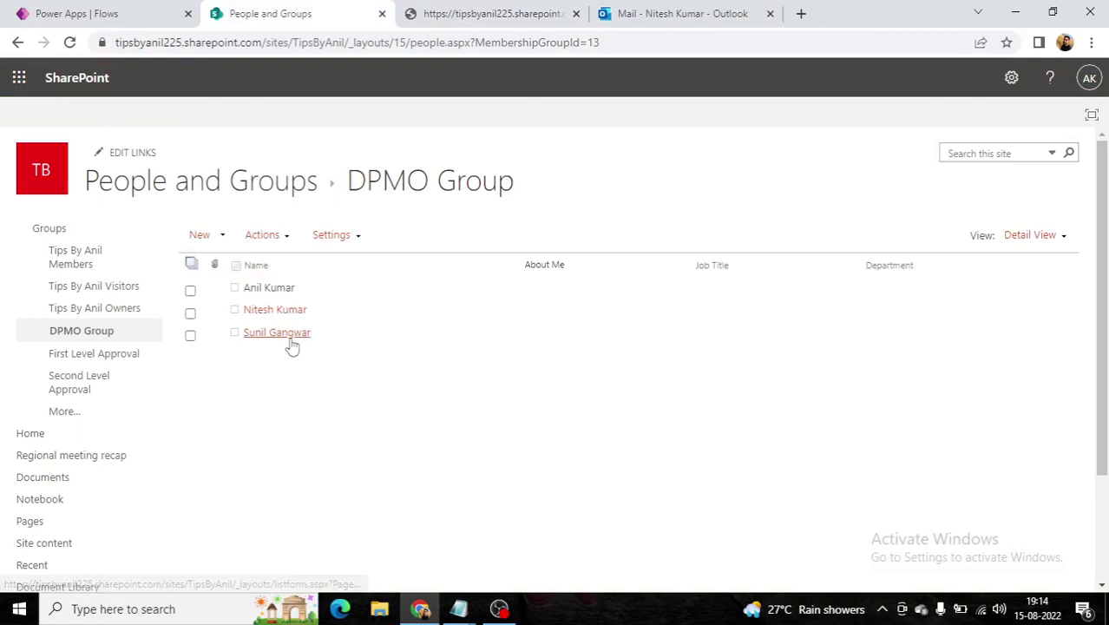
click(626, 19)
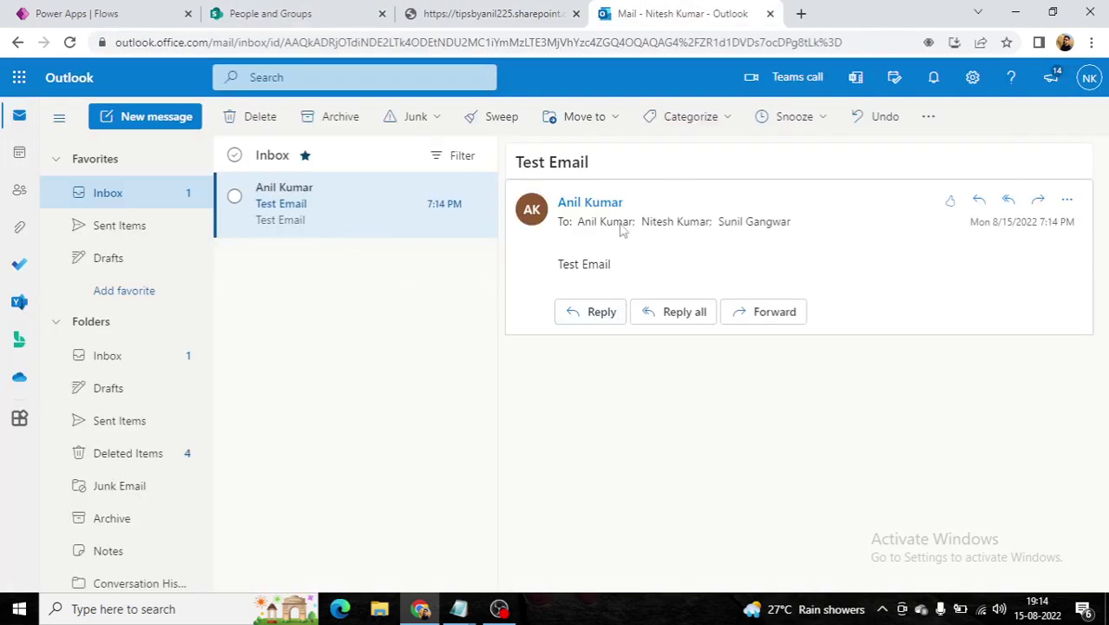
- Switch back to the flow run in Power Apps and examine the email array in the Select action's output body
click(334, 14)
click(124, 9)
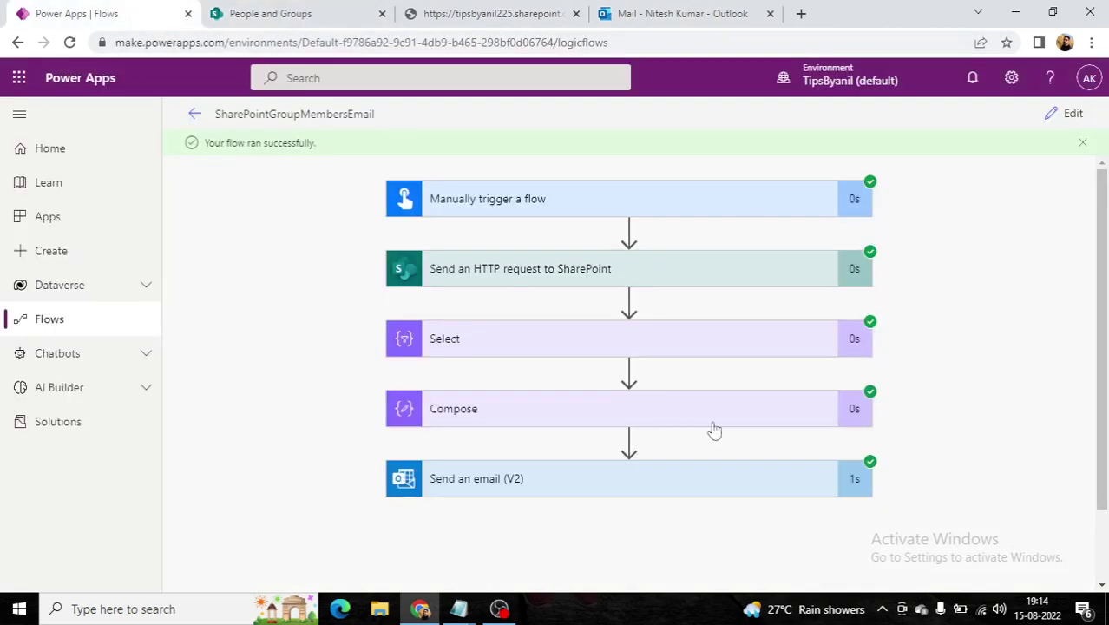
click(560, 351)
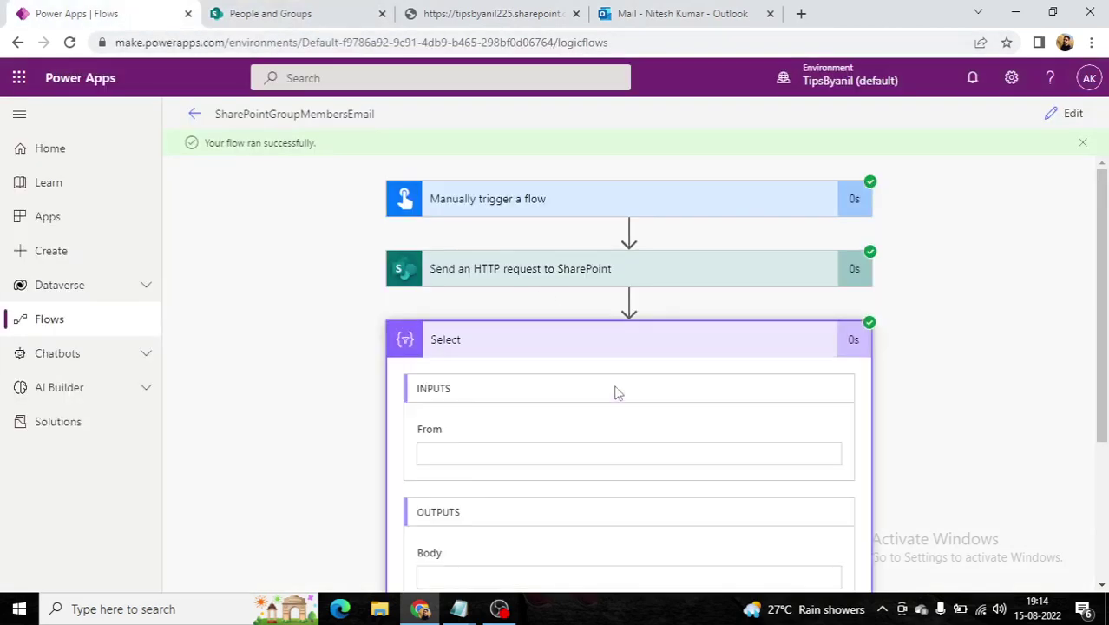
scroll(615, 392, down, 1)
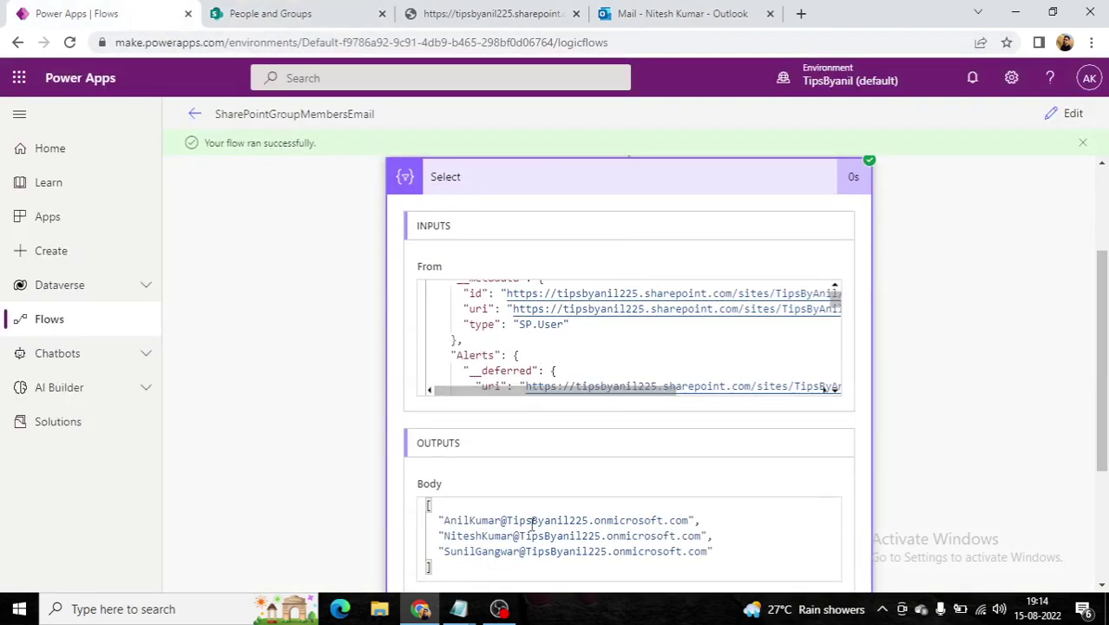
drag(428, 505, 443, 569)
scroll(351, 500, down, 3)
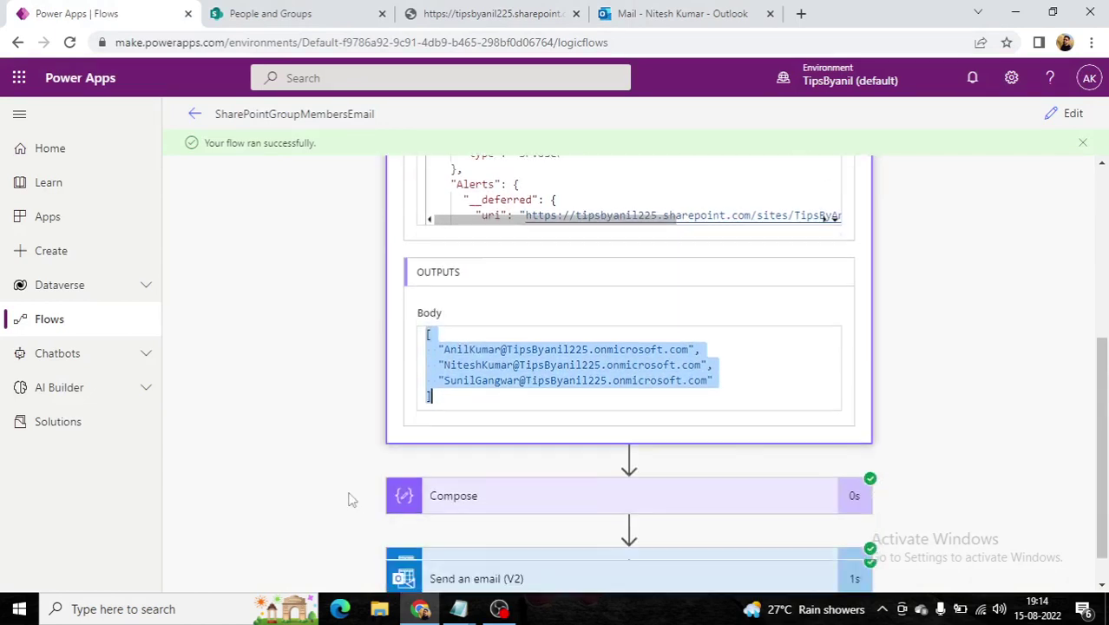
- Copy the Compose action's joined email string from the run details into the Notepad file holding the expressions, below the existing lines
click(490, 465)
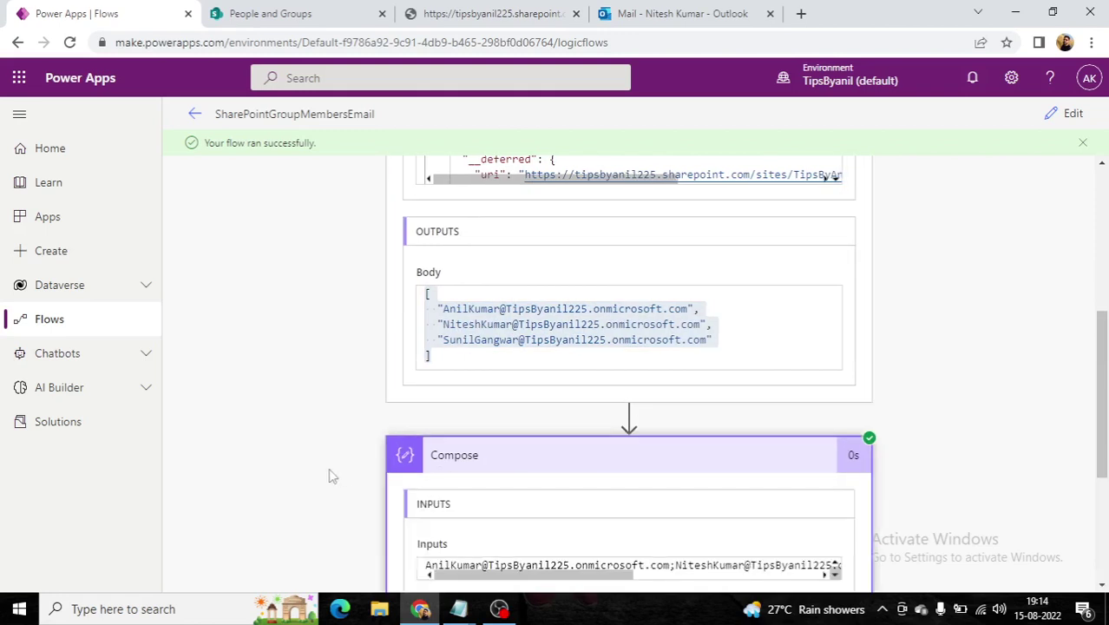
scroll(329, 473, down, 3)
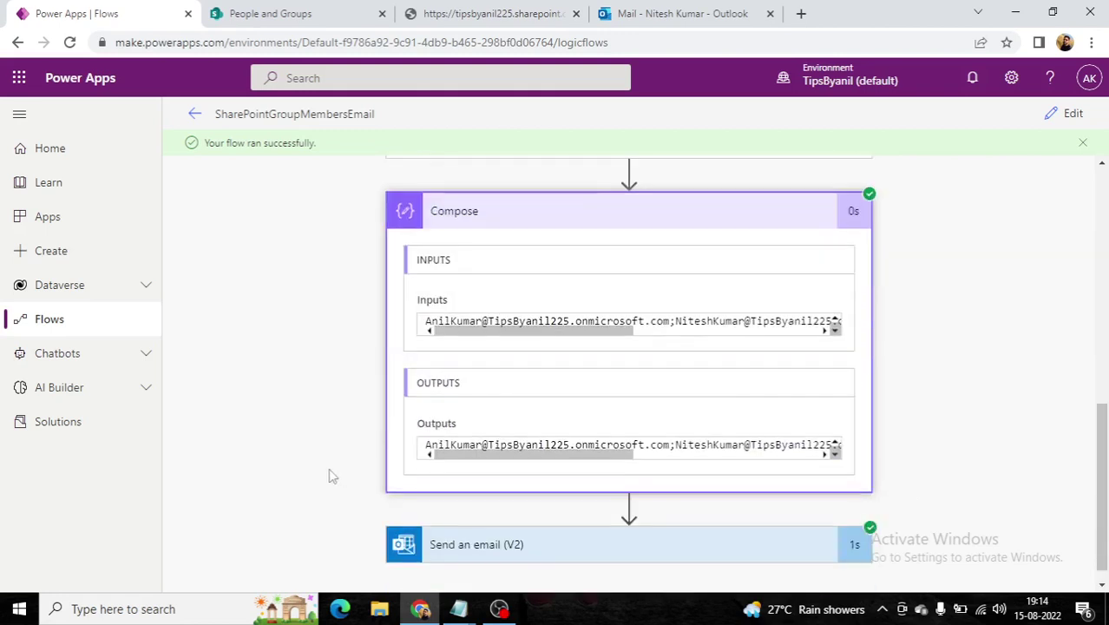
triple_click(479, 323)
mouse_move(458, 608)
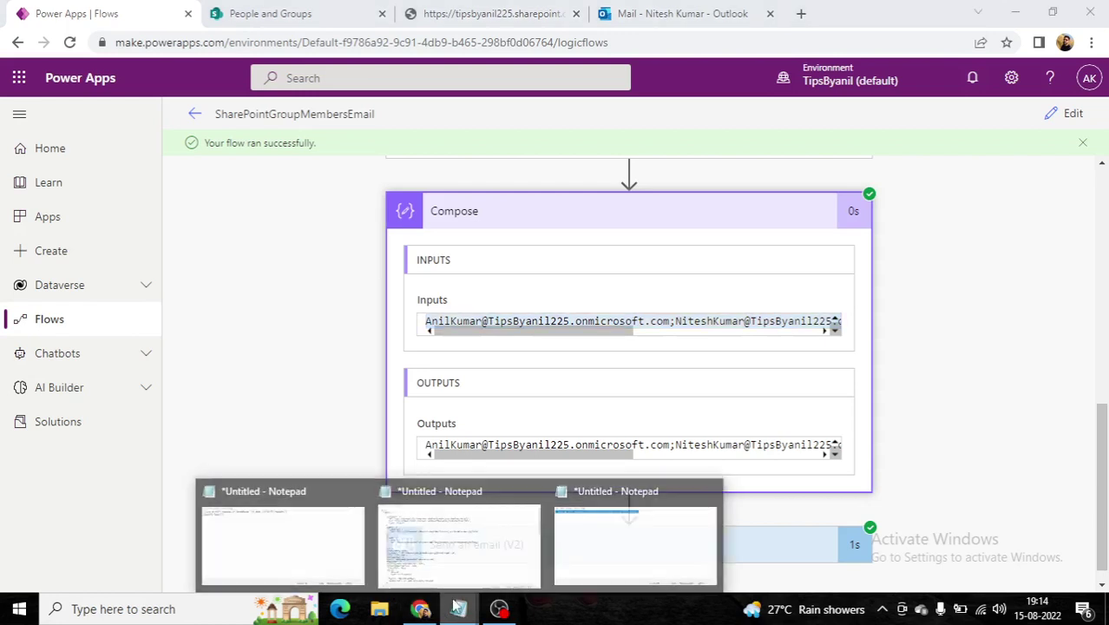
click(317, 543)
key(ctrl+a)
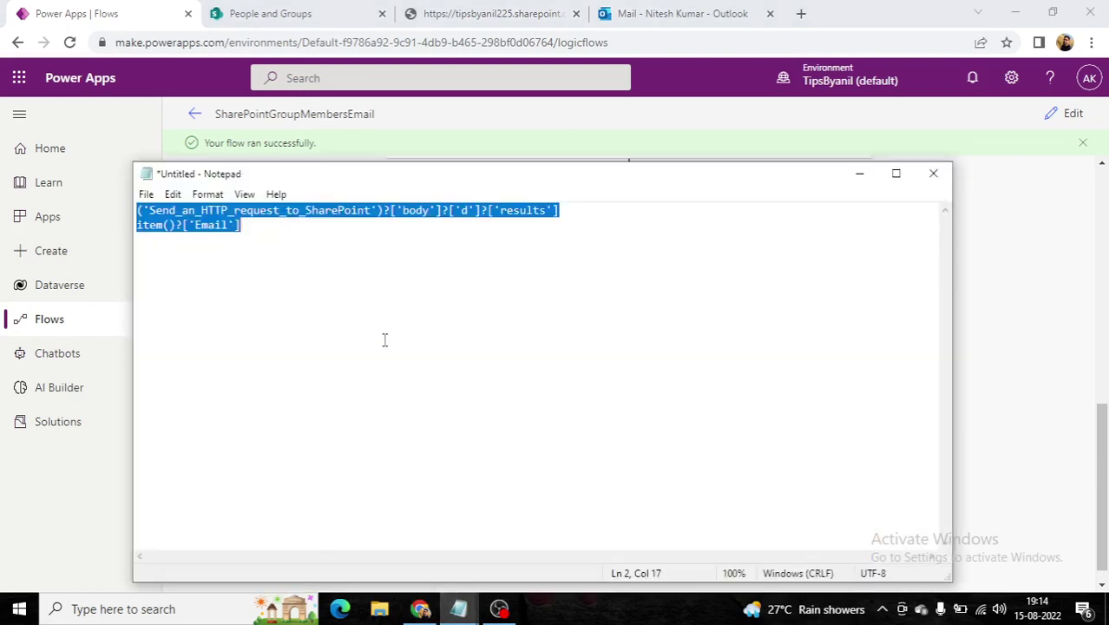
click(384, 339)
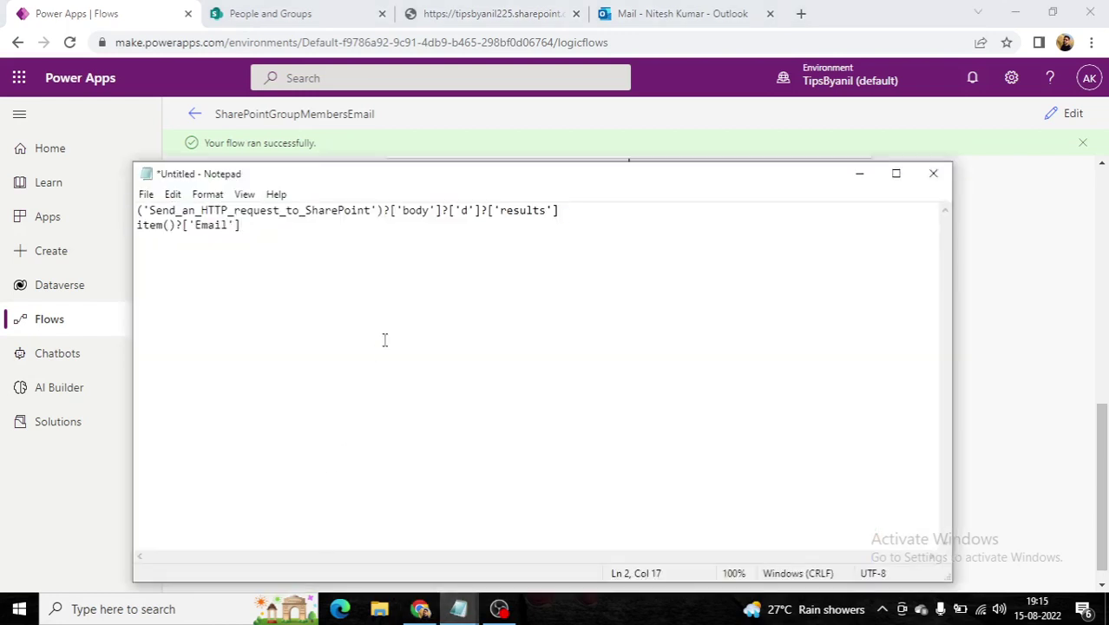
key(ctrl+v)
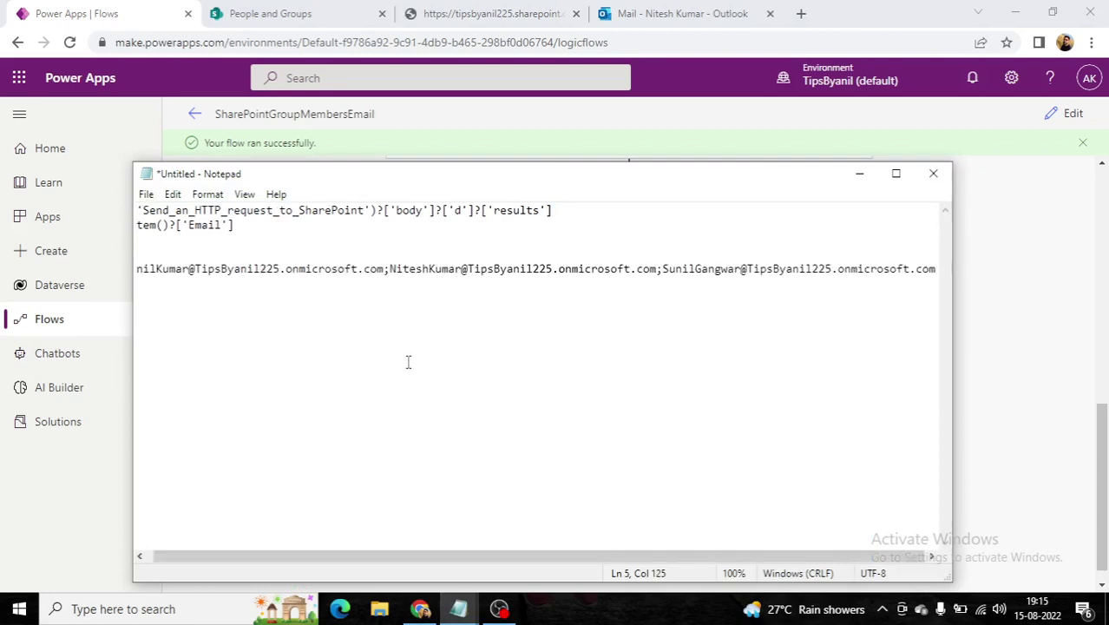
click(1033, 419)
- Examine the Send an email (V2) action's run inputs, reading the full list of addresses in the To field
scroll(821, 398, down, 1)
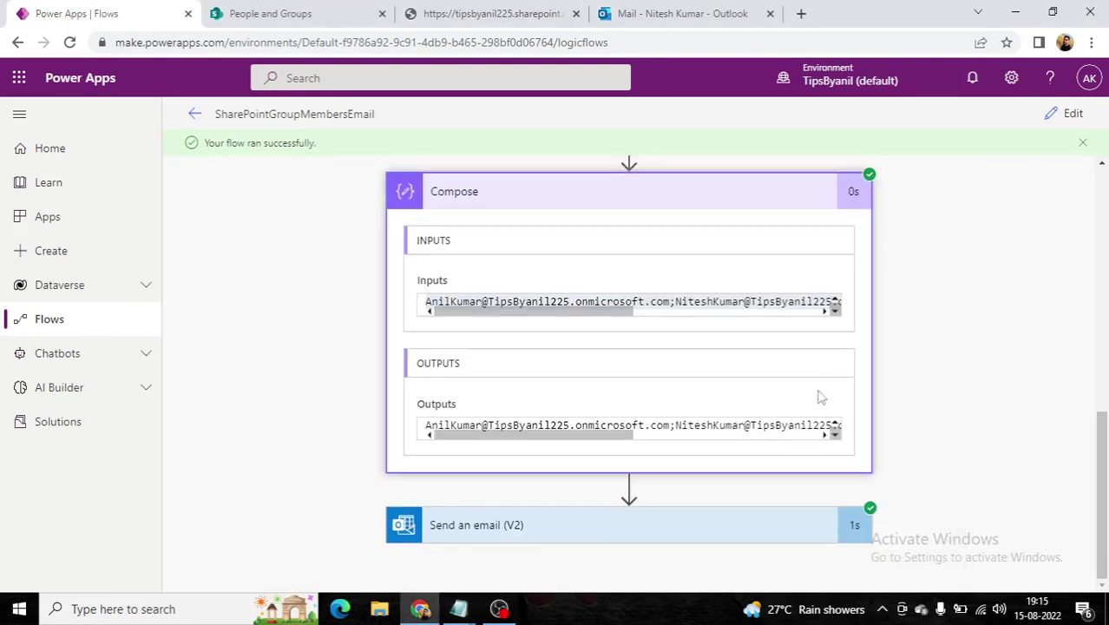
click(448, 535)
scroll(634, 451, down, 3)
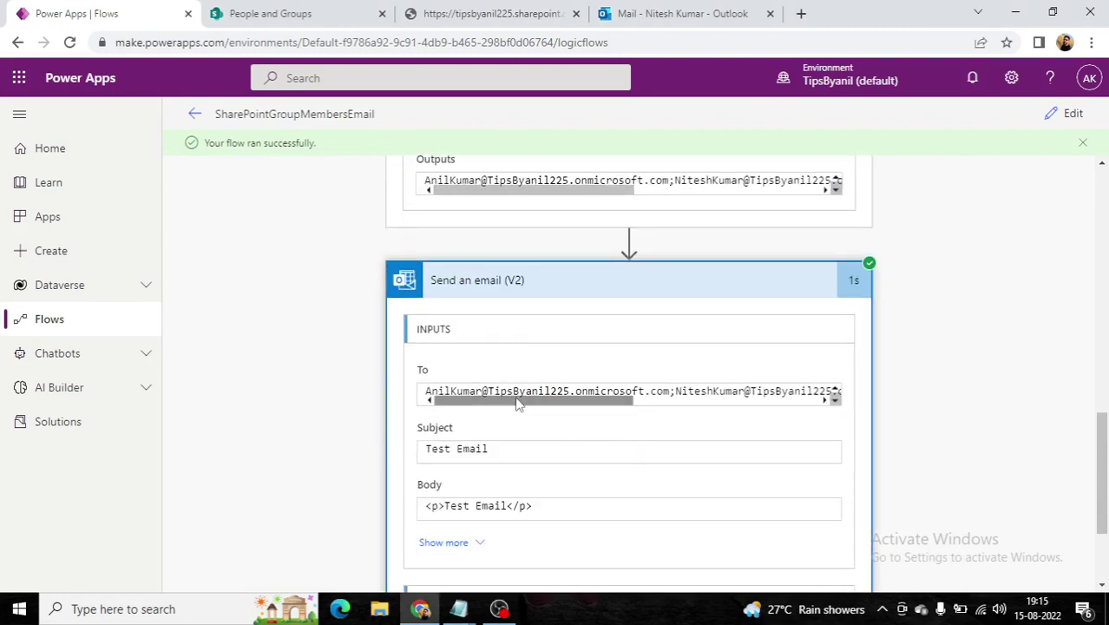
drag(507, 404, 532, 409)
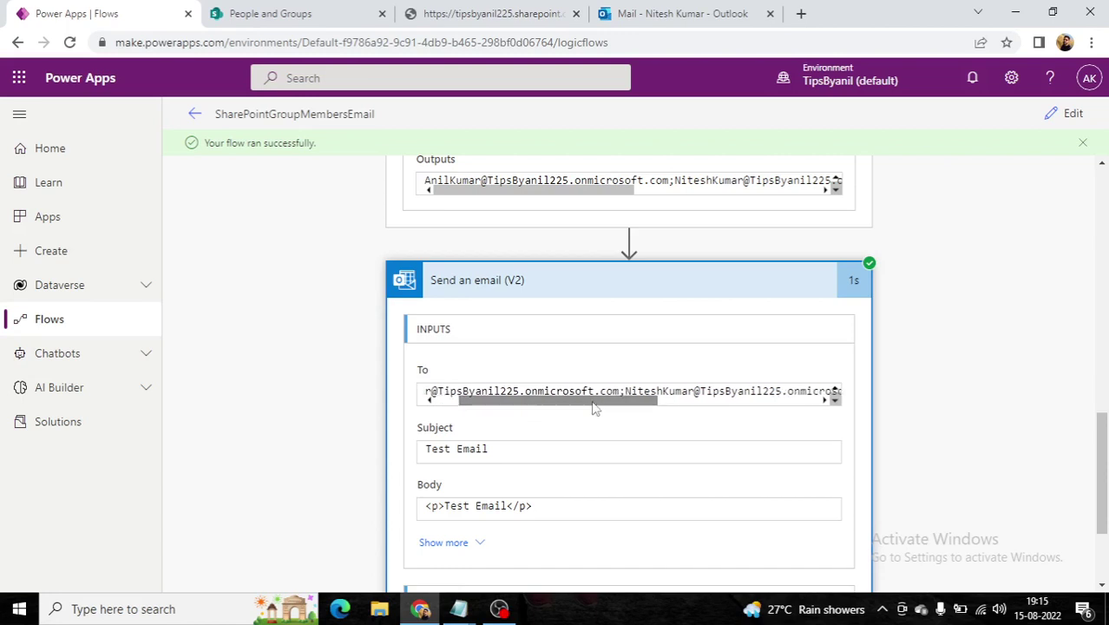
drag(636, 404, 753, 412)
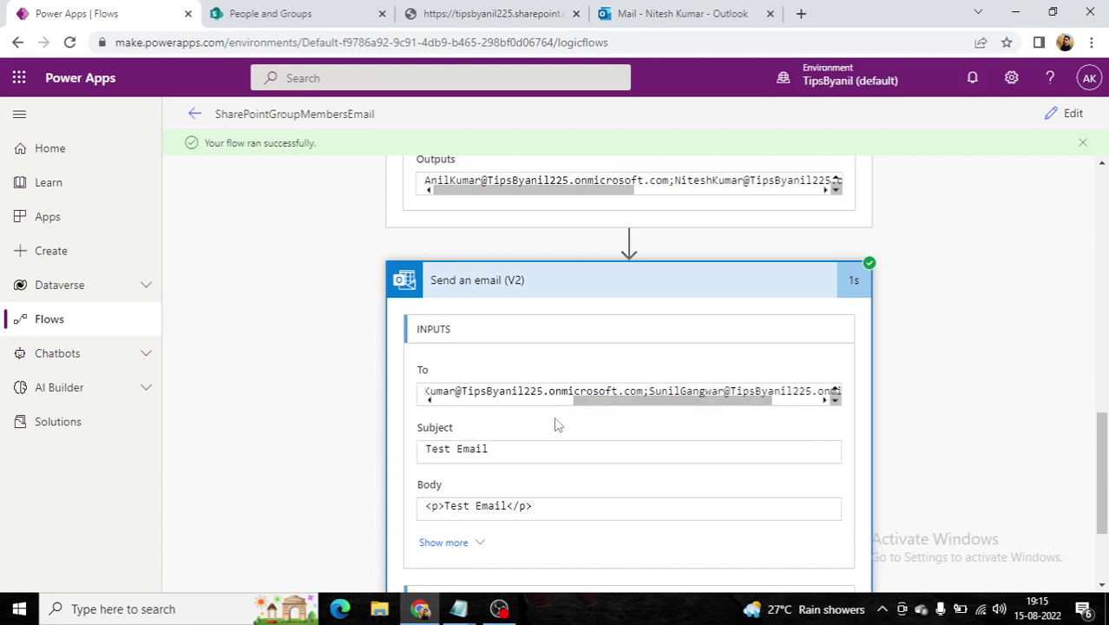
scroll(413, 472, down, 1)
scroll(413, 471, down, 2)
scroll(414, 471, up, 10)
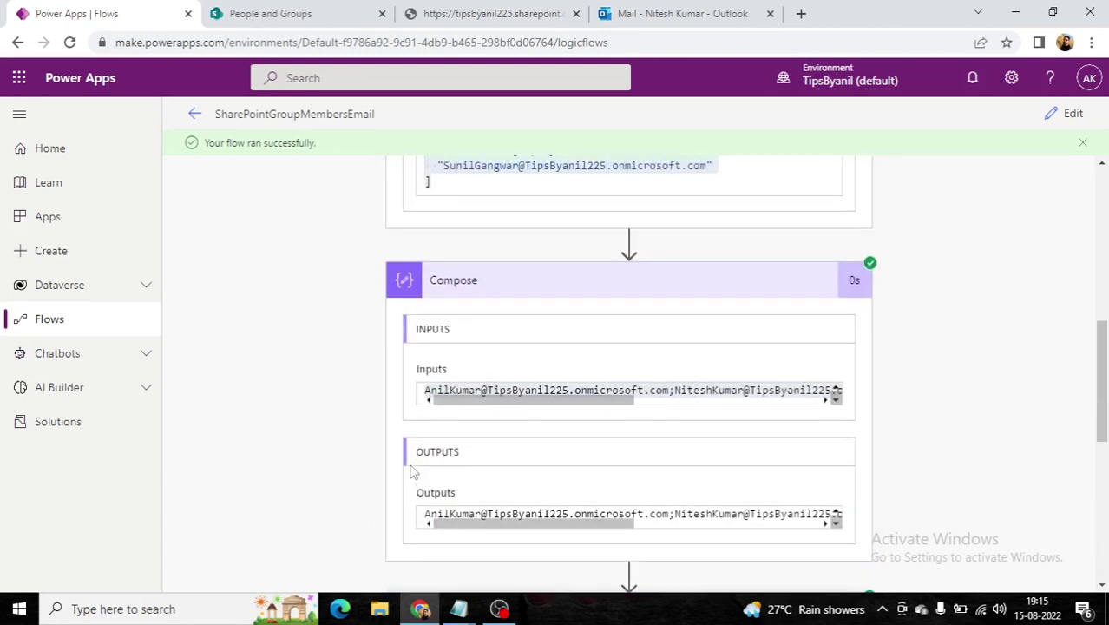